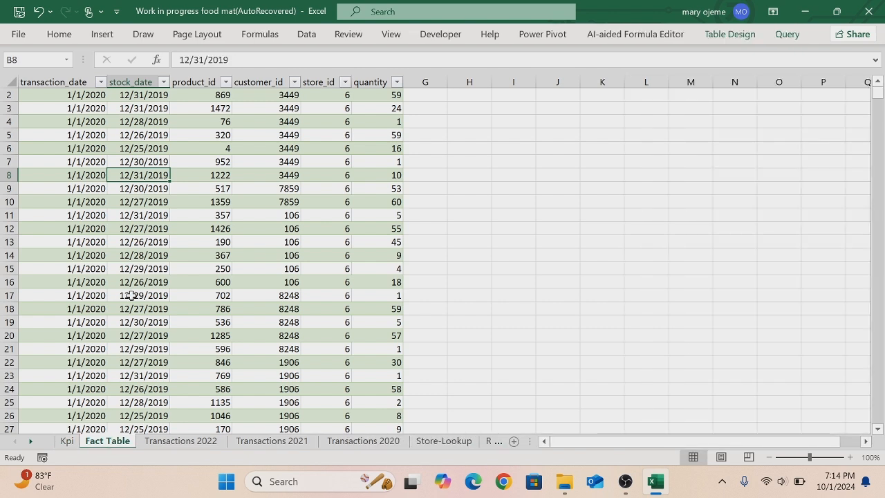
# Create a PivotTable from Fact_Table on a new worksheet, adding the data to the Data Model.
pyautogui.click(130, 134)
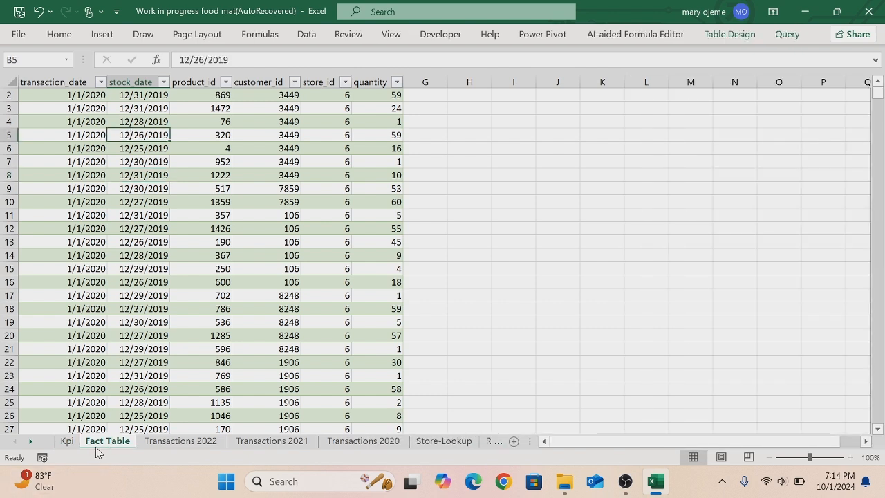
pyautogui.click(102, 35)
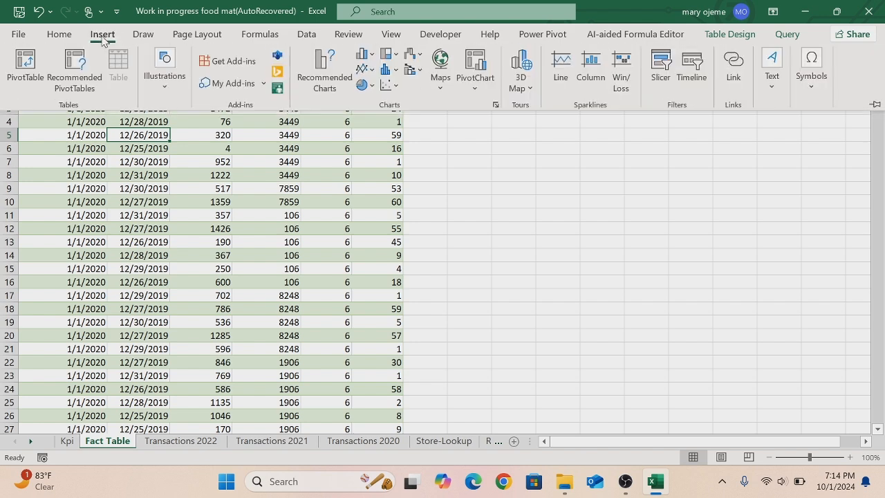
pyautogui.click(25, 66)
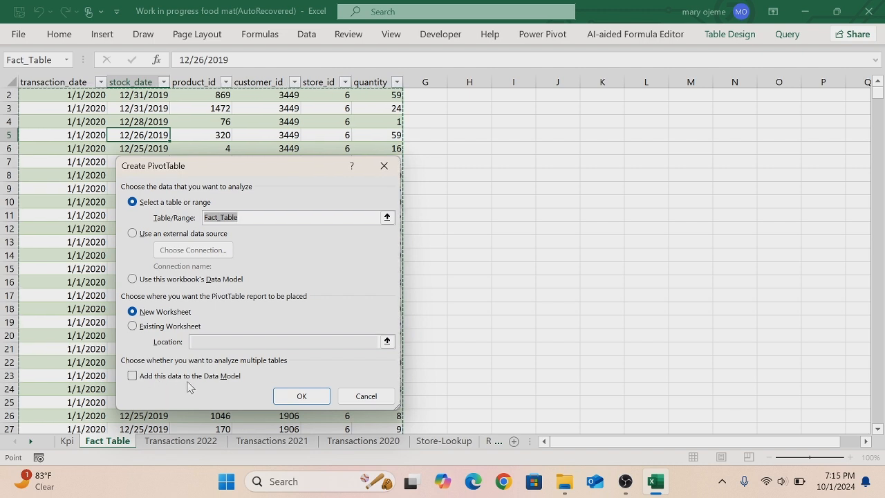
pyautogui.click(132, 375)
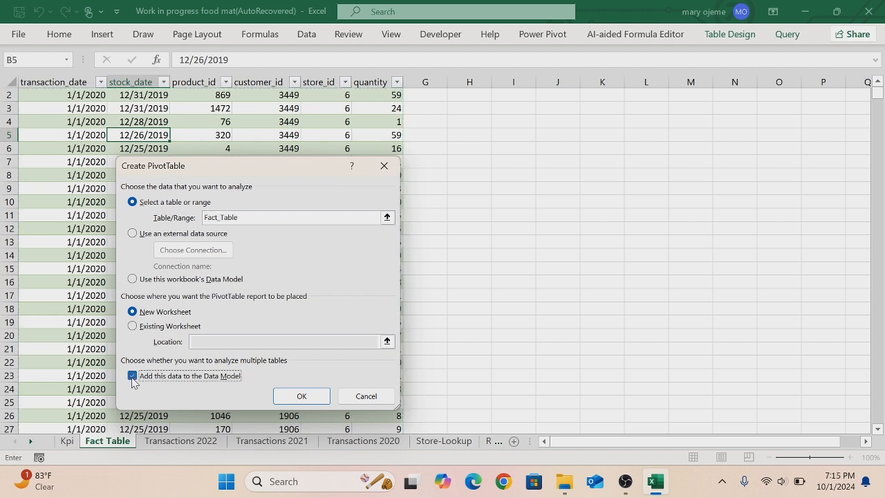
pyautogui.click(297, 395)
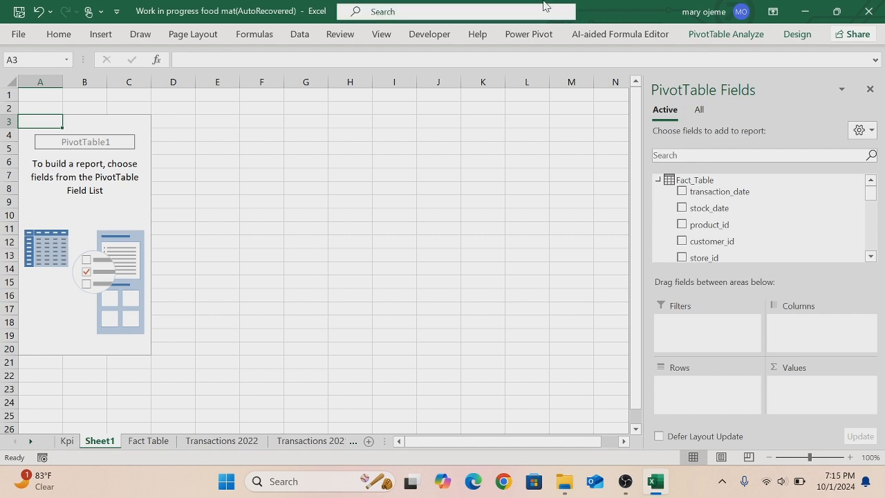
# Show all model tables in the field list and add Full Name from Customer_Lookup to the PivotTable rows.
pyautogui.click(700, 111)
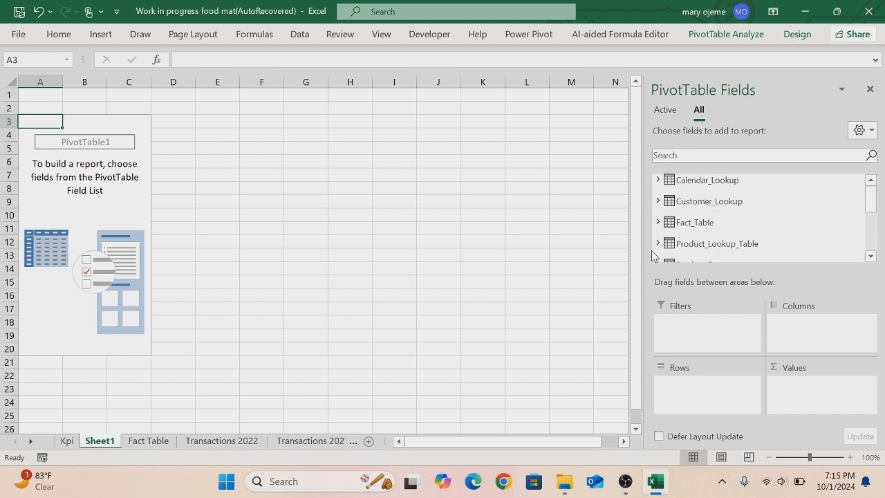
pyautogui.click(657, 201)
pyautogui.moveTo(698, 207); pyautogui.dragTo(688, 386)
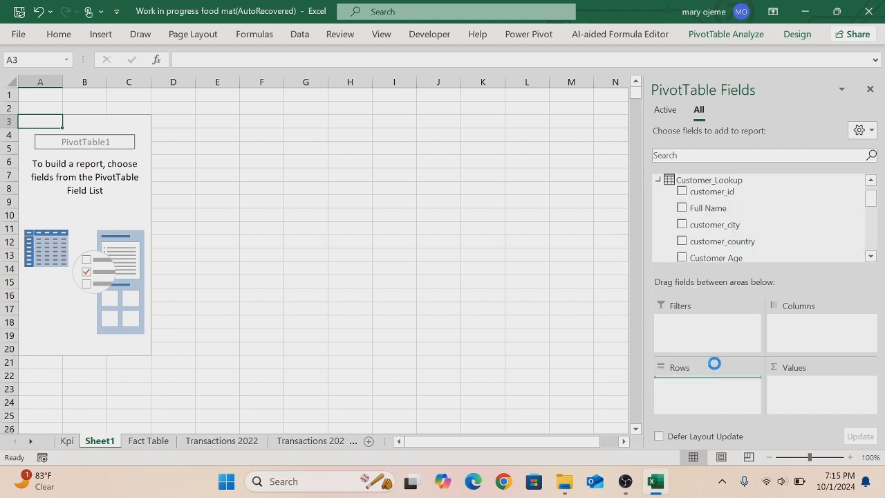
# Add the Gross Profit measure from Fact_Table to the PivotTable values.
pyautogui.moveTo(869, 199); pyautogui.dragTo(869, 238)
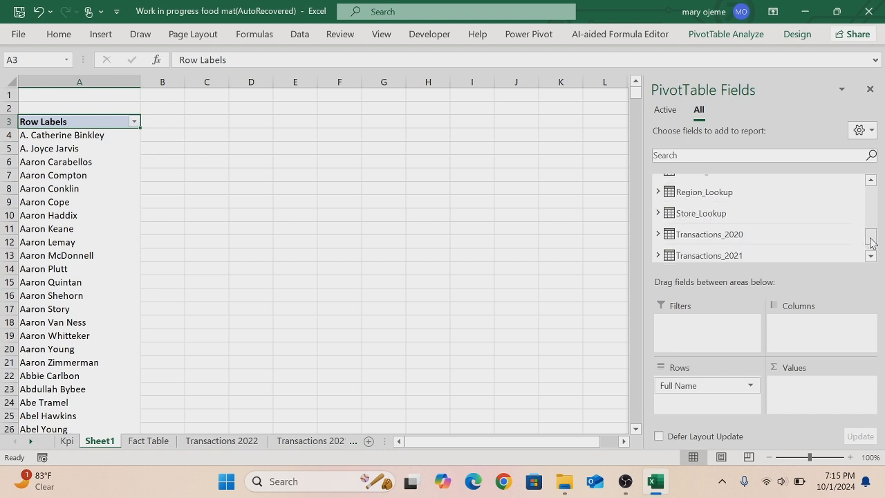
pyautogui.click(870, 181)
pyautogui.click(870, 181)
pyautogui.click(870, 181)
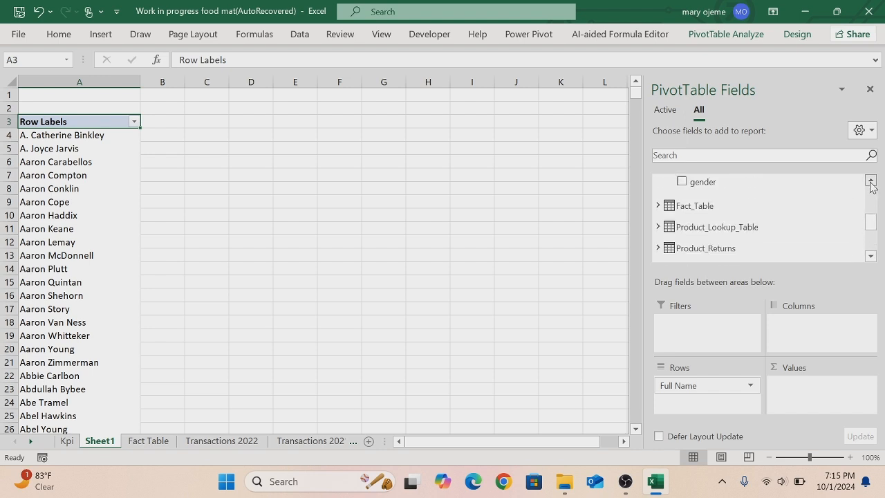
pyautogui.click(658, 207)
pyautogui.moveTo(866, 212); pyautogui.dragTo(869, 229)
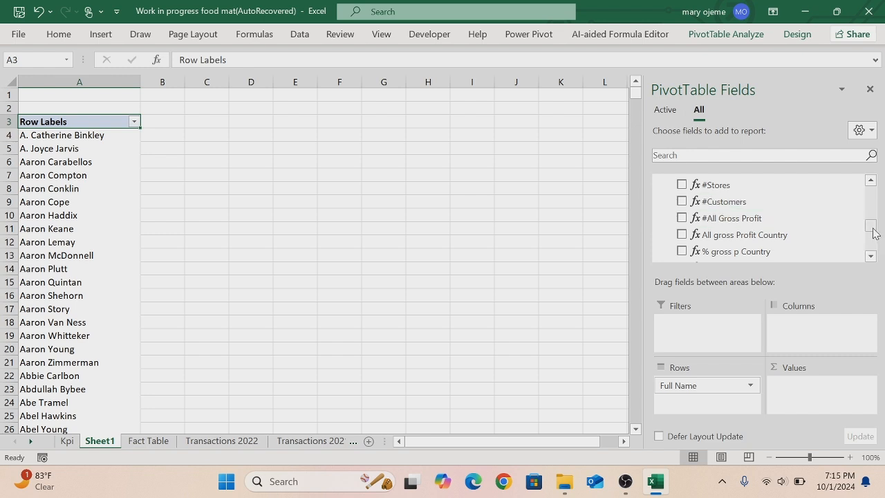
pyautogui.moveTo(871, 227); pyautogui.dragTo(870, 222)
pyautogui.moveTo(733, 191); pyautogui.dragTo(798, 384)
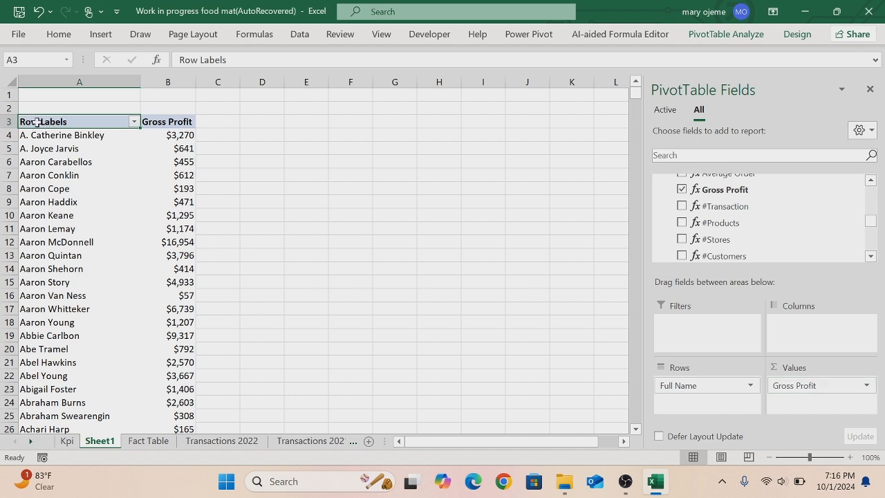
# Filter the row labels to the top 5 items by Gross Profit.
pyautogui.click(134, 121)
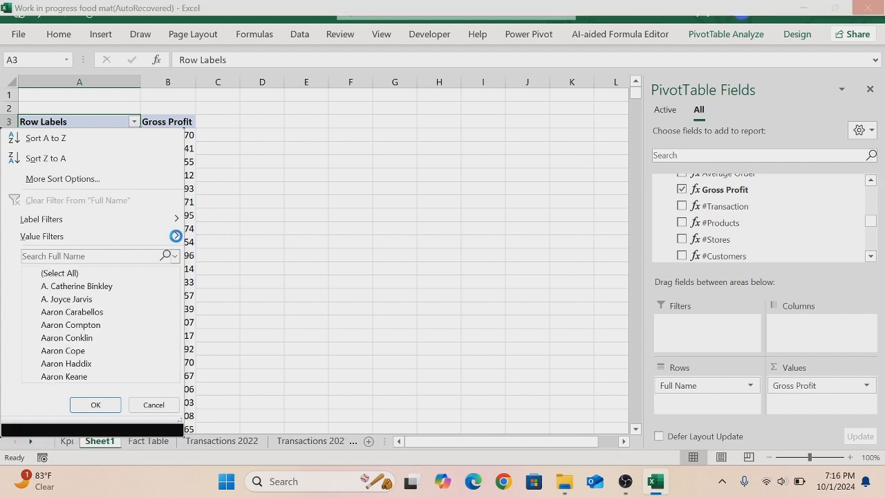
pyautogui.moveTo(176, 236)
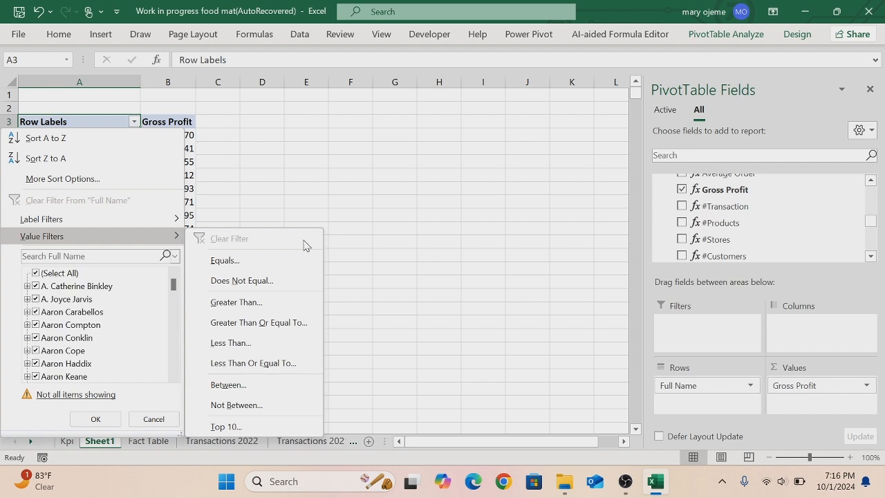
pyautogui.click(222, 427)
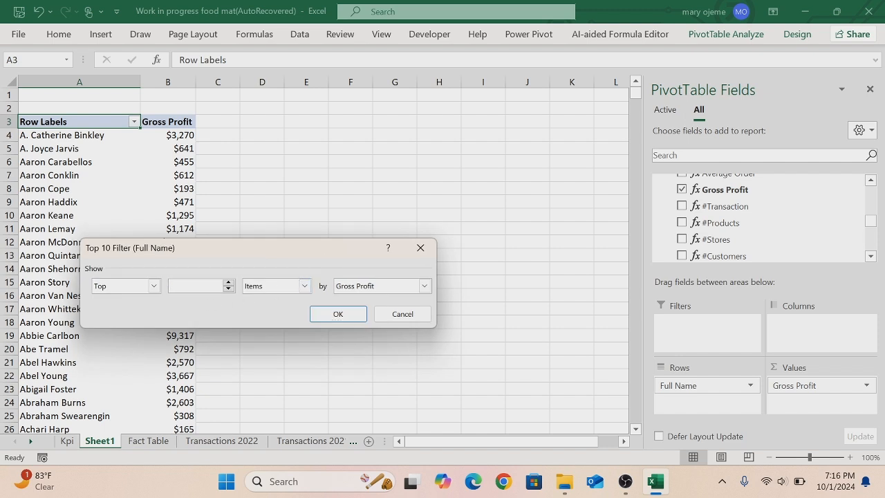
pyautogui.click(326, 313)
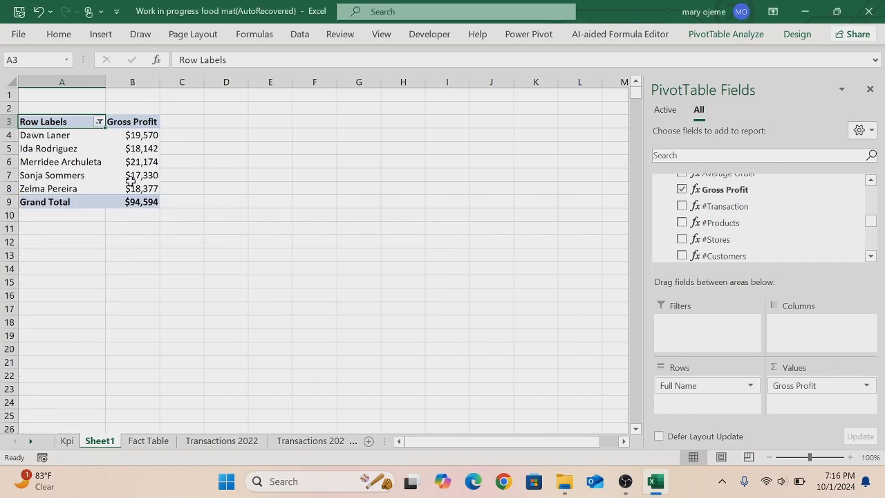
# Insert a Clustered Bar PivotChart based on the filtered PivotTable.
pyautogui.click(136, 137)
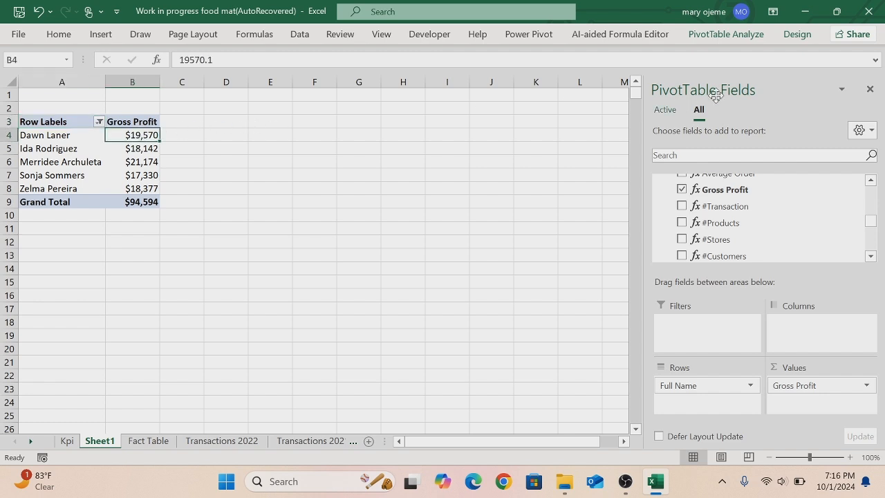
pyautogui.click(729, 36)
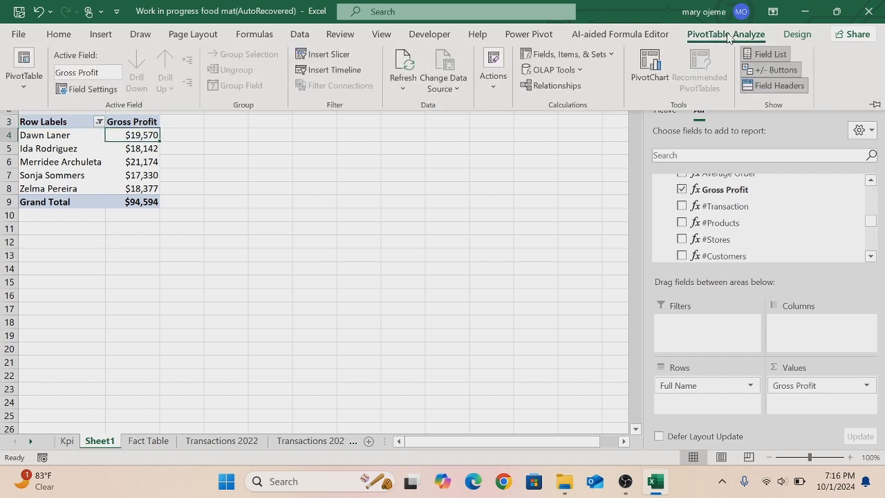
pyautogui.click(650, 63)
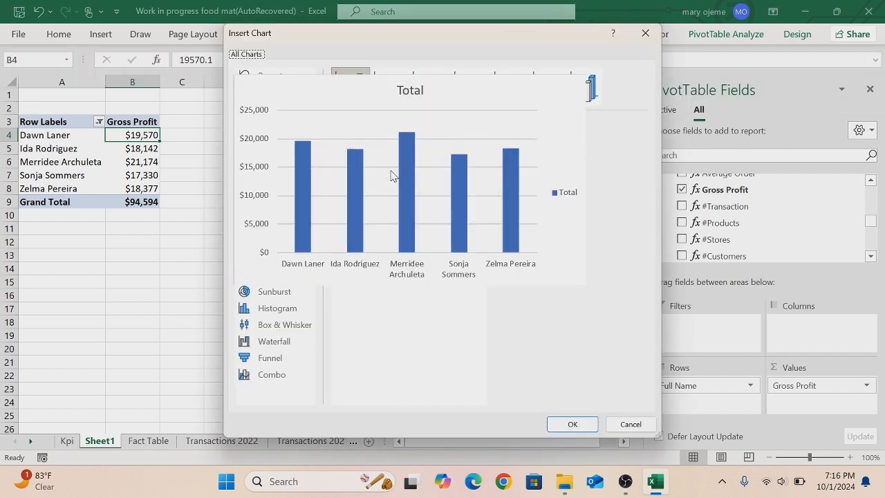
pyautogui.click(265, 163)
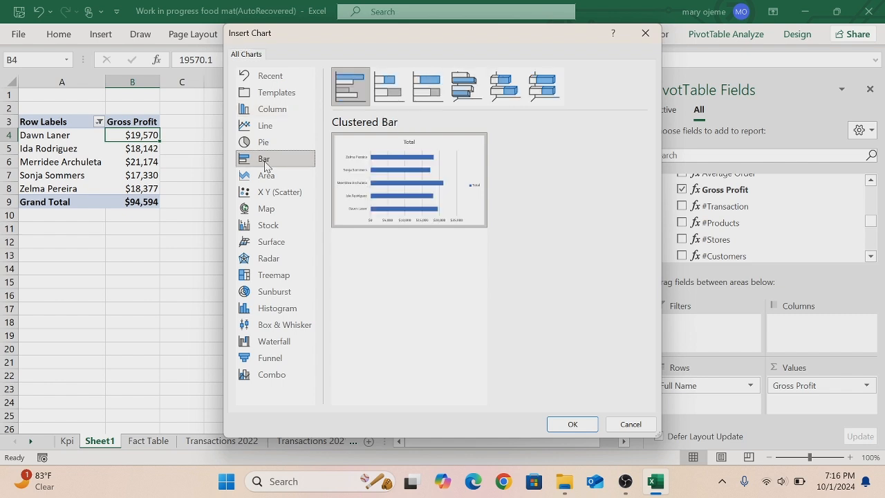
pyautogui.click(573, 424)
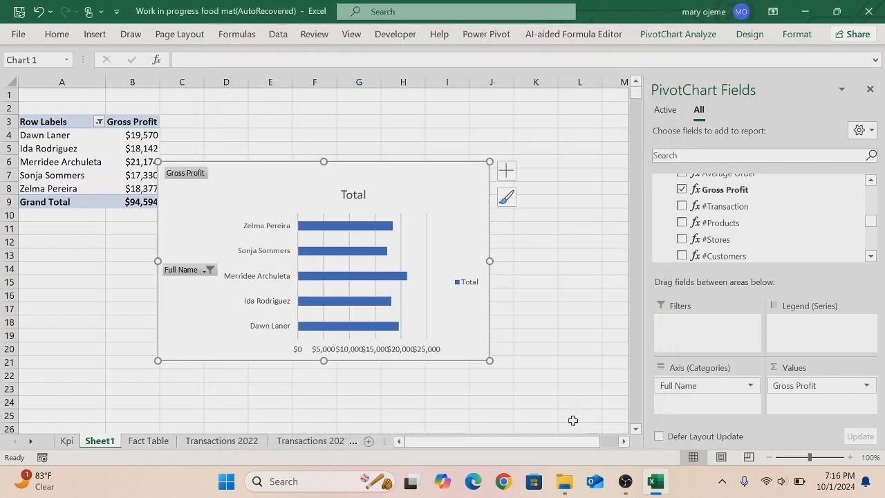
# Strip the chart of its primary horizontal axis, title, gridlines, legend and all field buttons, and add data labels.
pyautogui.click(507, 173)
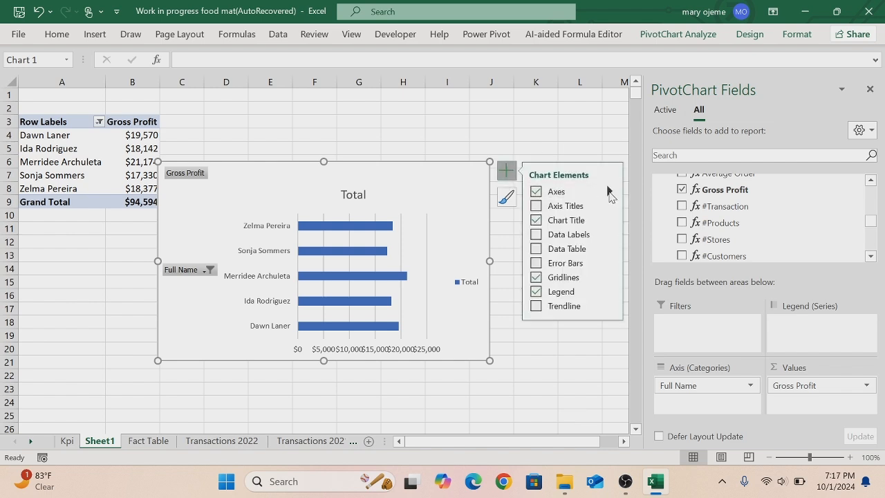
pyautogui.click(609, 193)
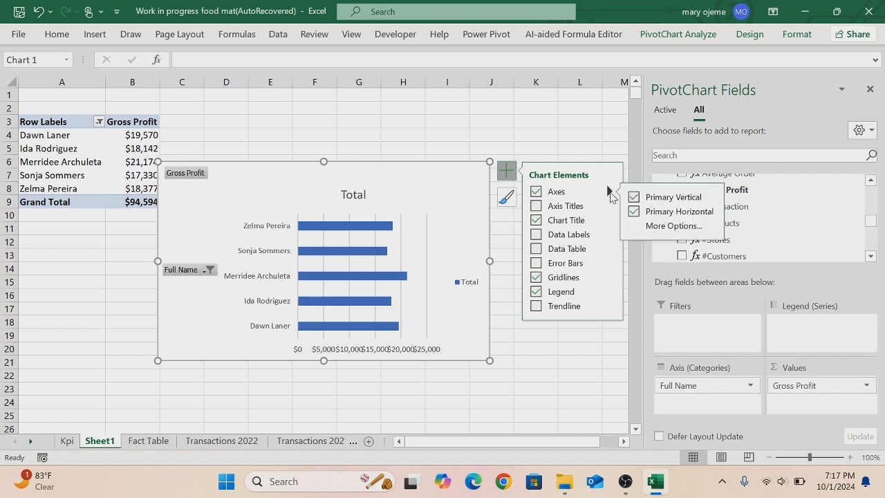
pyautogui.click(633, 213)
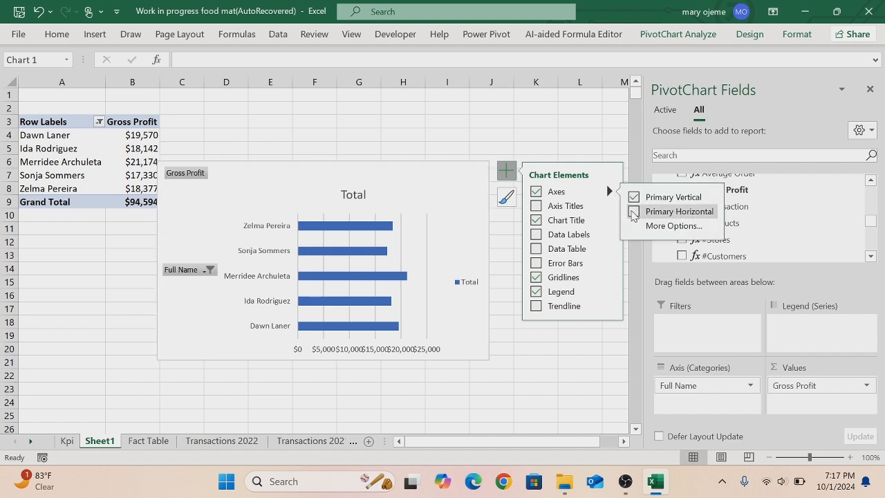
pyautogui.click(535, 220)
pyautogui.click(536, 234)
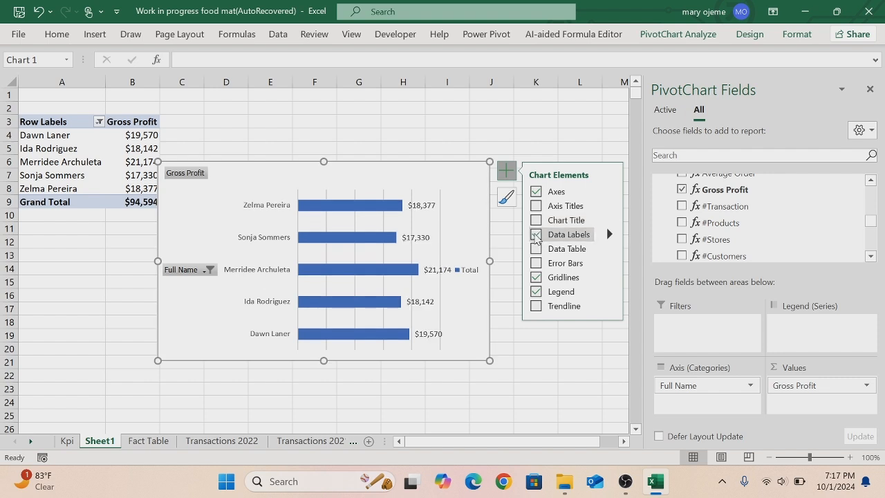
pyautogui.click(535, 277)
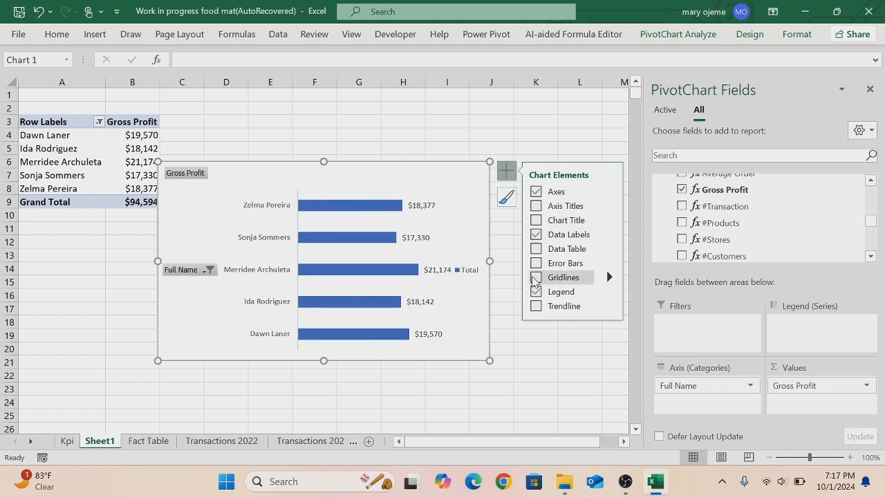
pyautogui.click(535, 291)
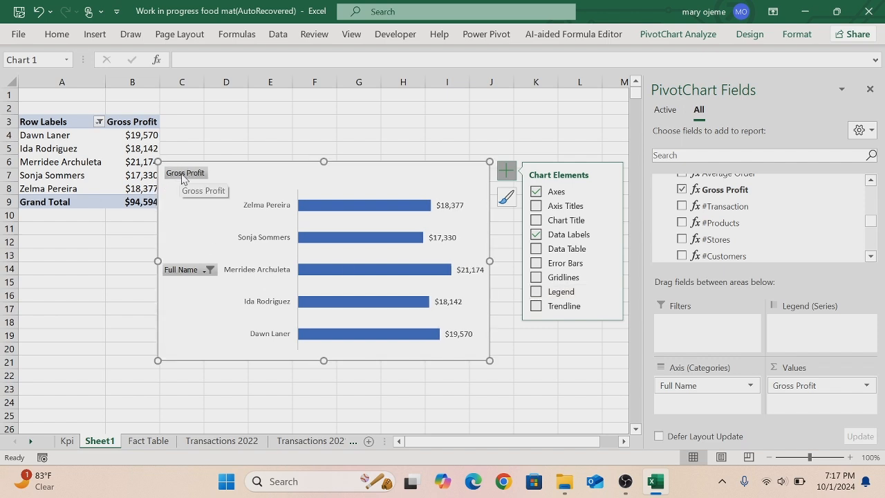
pyautogui.rightClick(182, 179)
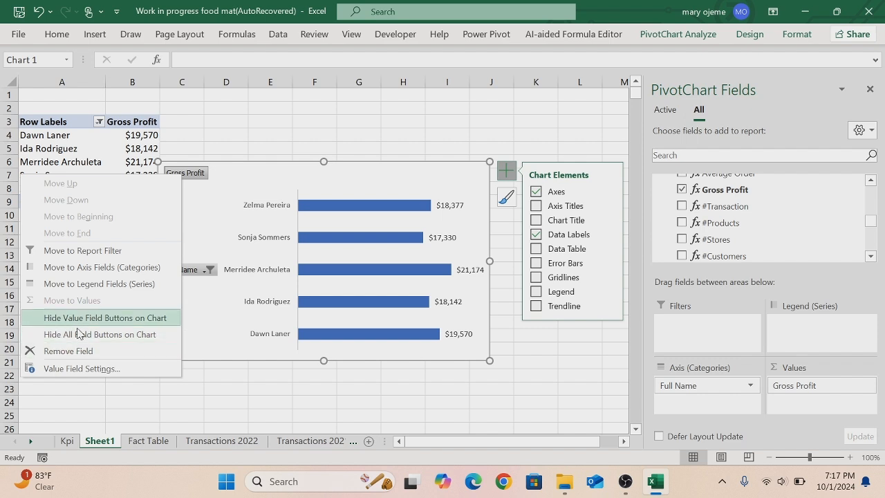
pyautogui.click(113, 335)
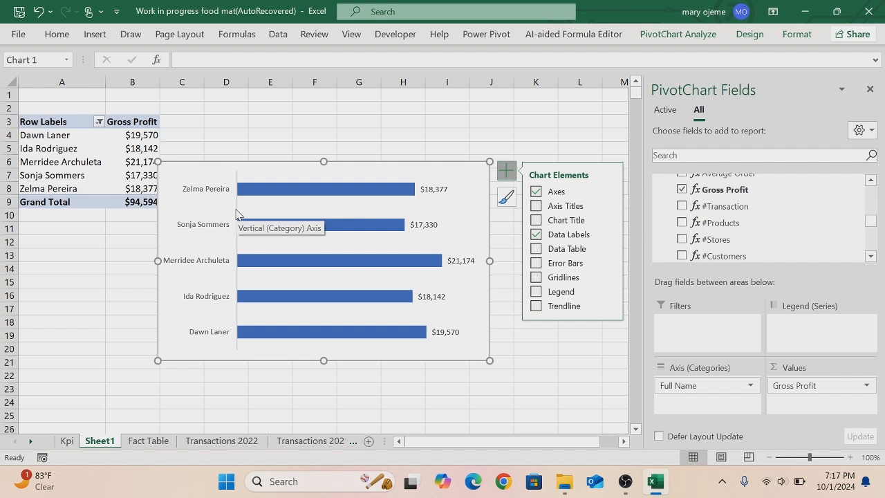
# Set the vertical category axis to No Outline and move the chart up beside the PivotTable, clear of its values.
pyautogui.rightClick(237, 213)
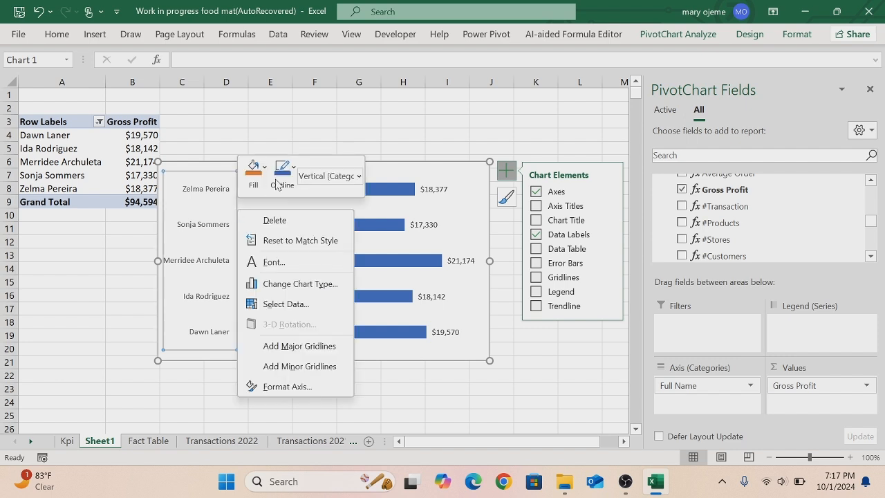
pyautogui.click(296, 170)
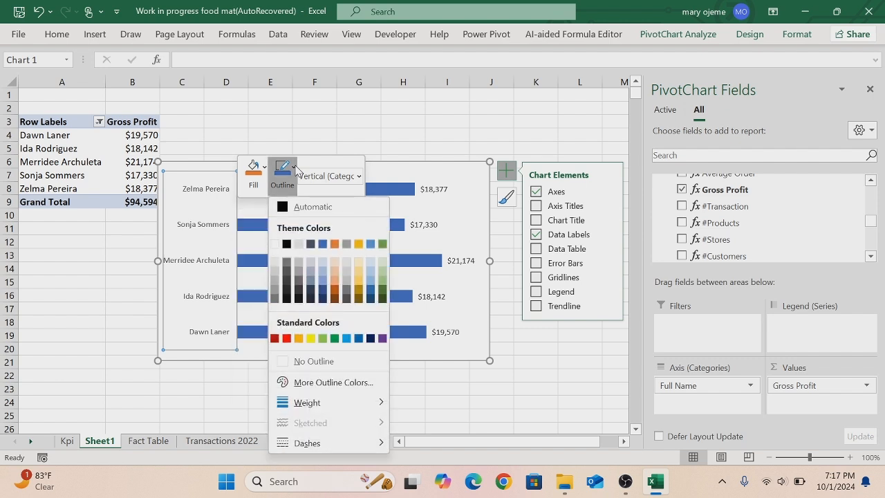
pyautogui.click(281, 362)
pyautogui.moveTo(270, 362)
pyautogui.mouseDown()
pyautogui.moveTo(316, 258)
pyautogui.moveTo(299, 269)
pyautogui.moveTo(296, 298)
pyautogui.mouseUp()
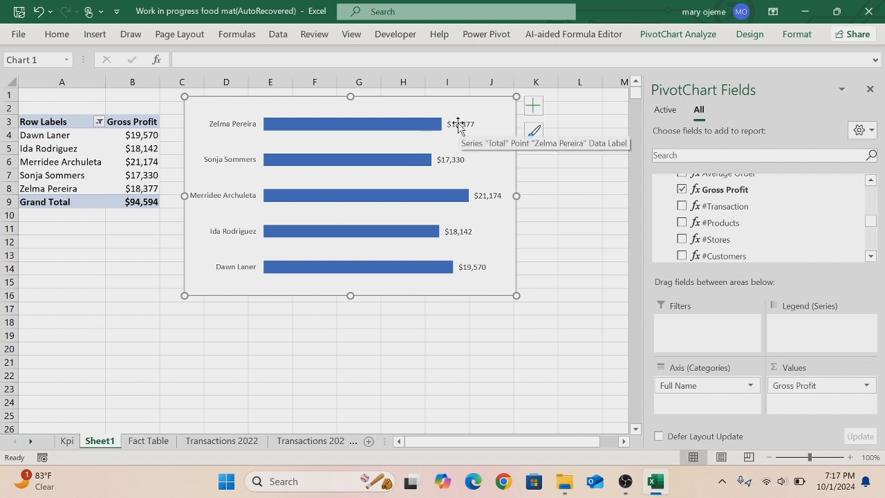
# Sort the PivotTable's Gross Profit values from largest to smallest.
pyautogui.click(126, 136)
pyautogui.rightClick(127, 136)
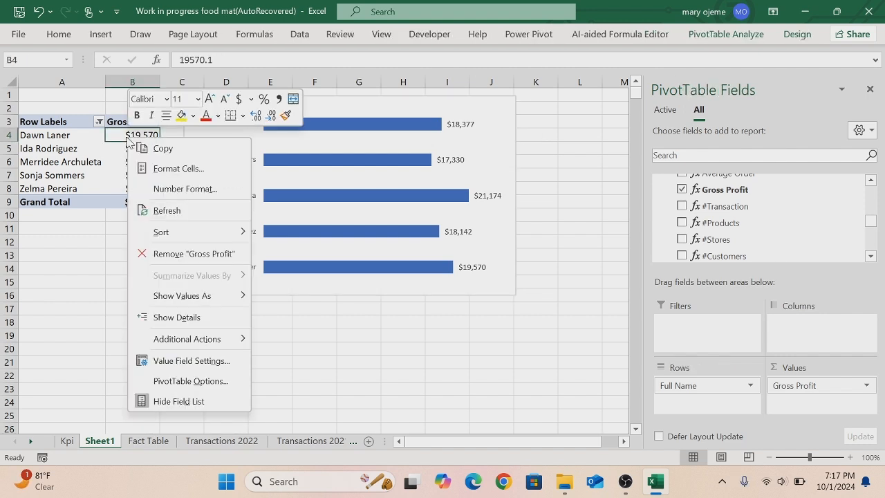
pyautogui.moveTo(181, 241)
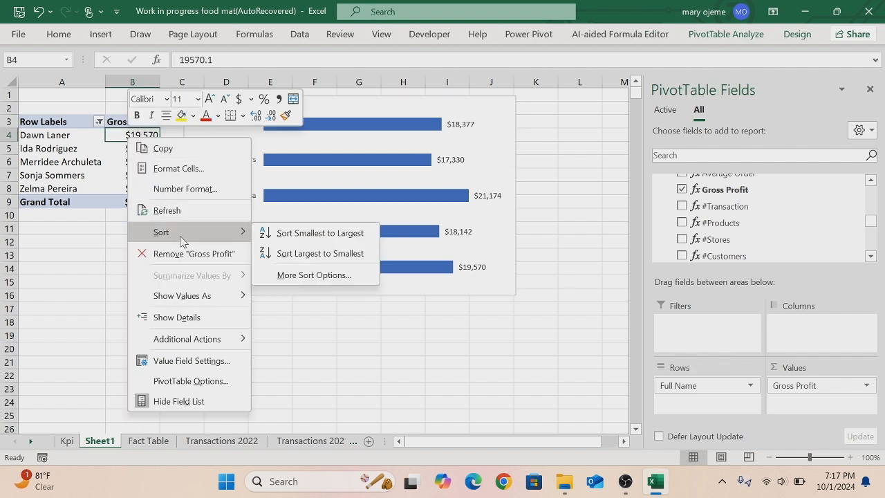
pyautogui.click(320, 254)
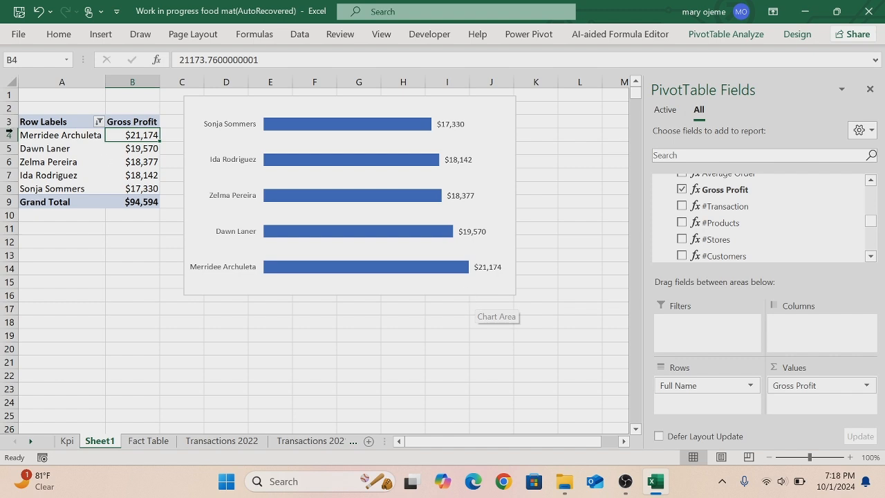
# Copy the whole top-customers PivotTable and paste the duplicate starting at cell A19.
pyautogui.moveTo(28, 122); pyautogui.dragTo(131, 201)
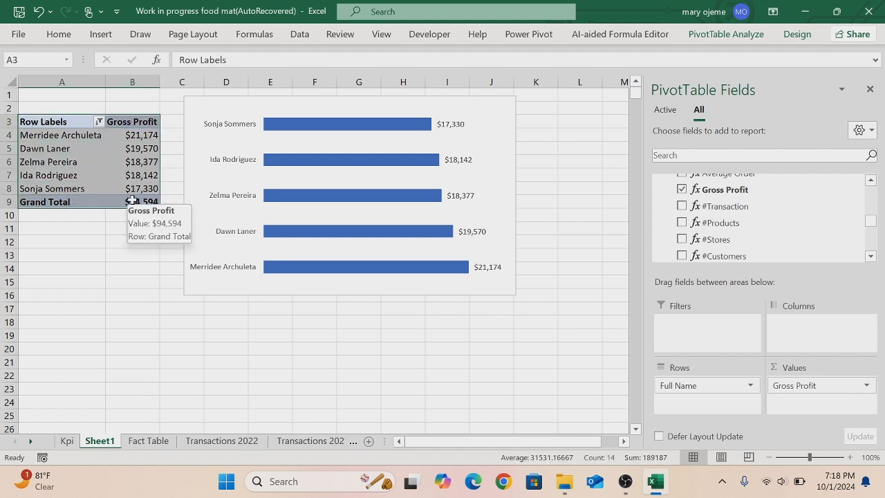
pyautogui.hotkey('ctrl', 'c')
pyautogui.click(37, 337)
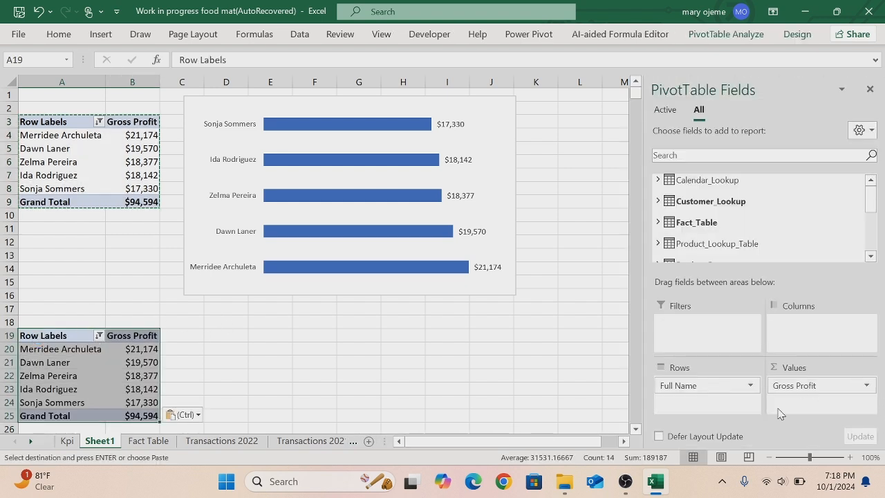
# In the copied PivotTable, replace Full Name in the rows with Age Bucket from Customer_Lookup.
pyautogui.moveTo(705, 386); pyautogui.dragTo(518, 379)
pyautogui.click(657, 201)
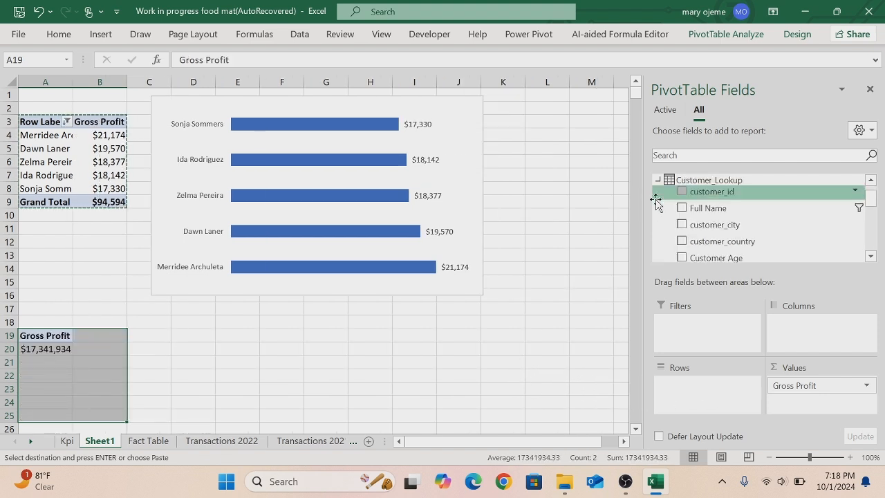
pyautogui.moveTo(870, 204)
pyautogui.mouseDown()
pyautogui.moveTo(870, 222)
pyautogui.moveTo(870, 214)
pyautogui.mouseUp()
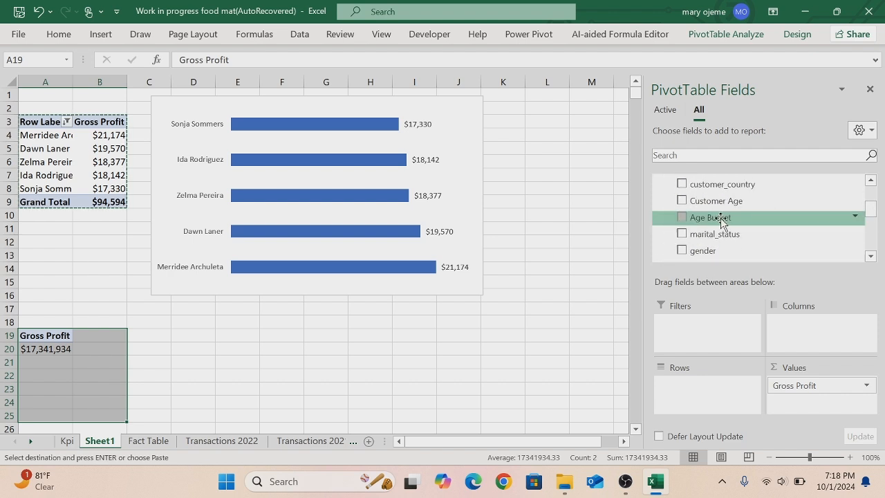
pyautogui.moveTo(721, 222); pyautogui.dragTo(690, 397)
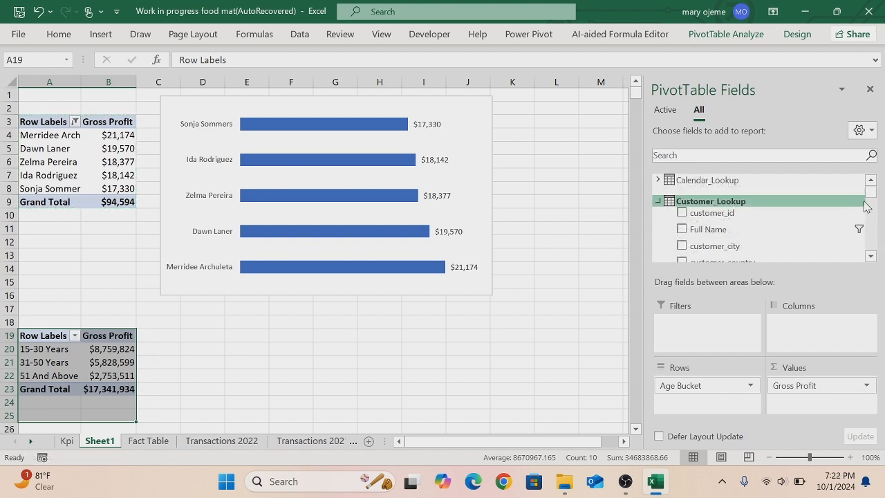
# Add the % gross profit measure to the age bucket PivotTable's values, below Gross Profit.
pyautogui.moveTo(869, 195); pyautogui.dragTo(874, 238)
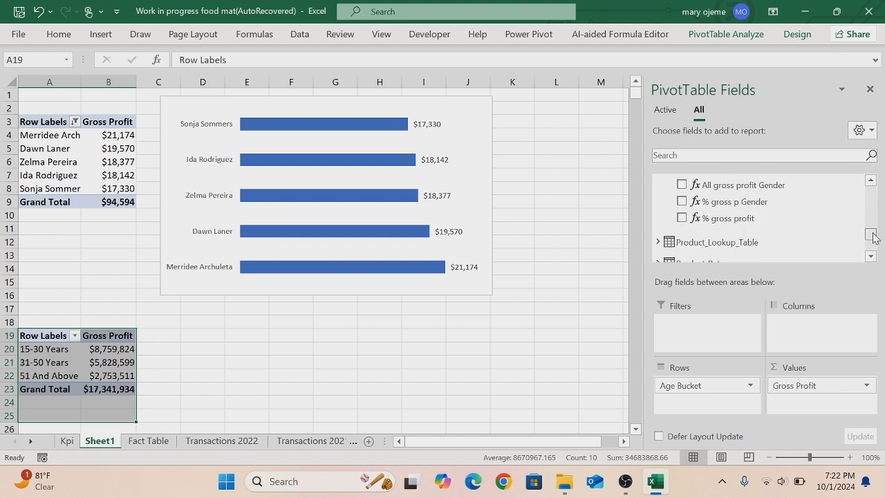
pyautogui.moveTo(747, 226); pyautogui.dragTo(798, 406)
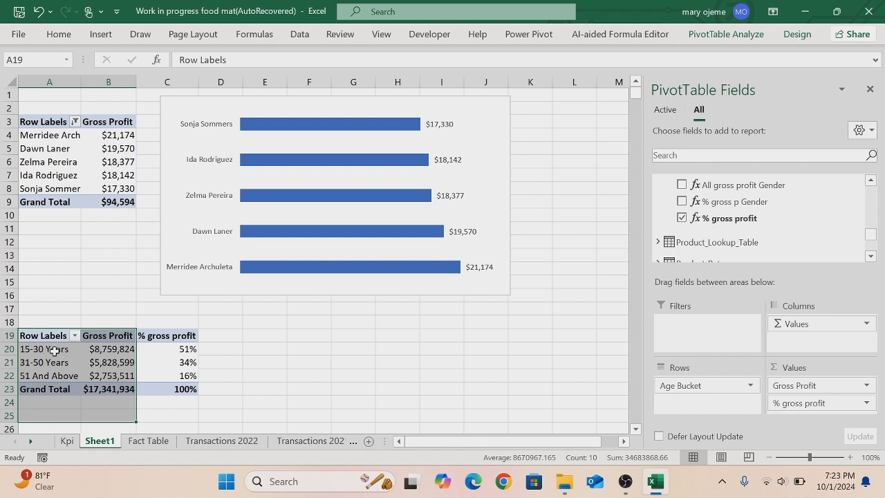
pyautogui.moveTo(108, 351)
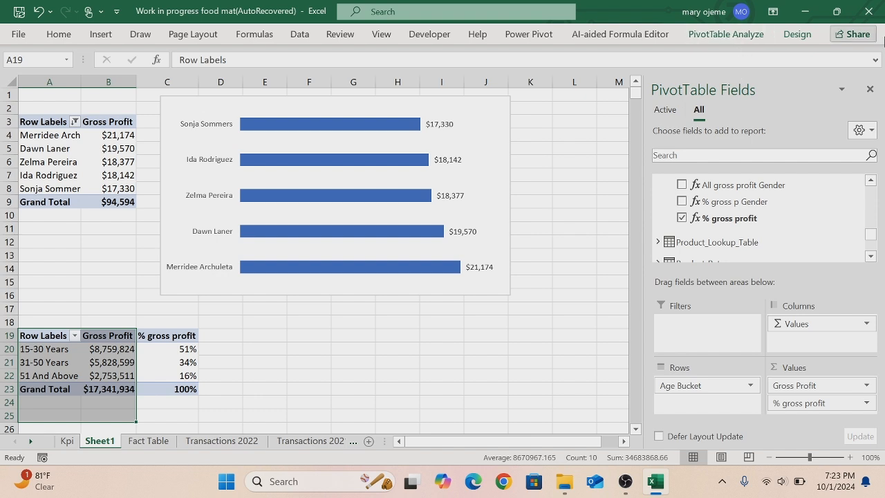
# Link E20:E22 to the age bucket labels with =A20 filled down, and widen column E to fit them.
pyautogui.click(265, 349)
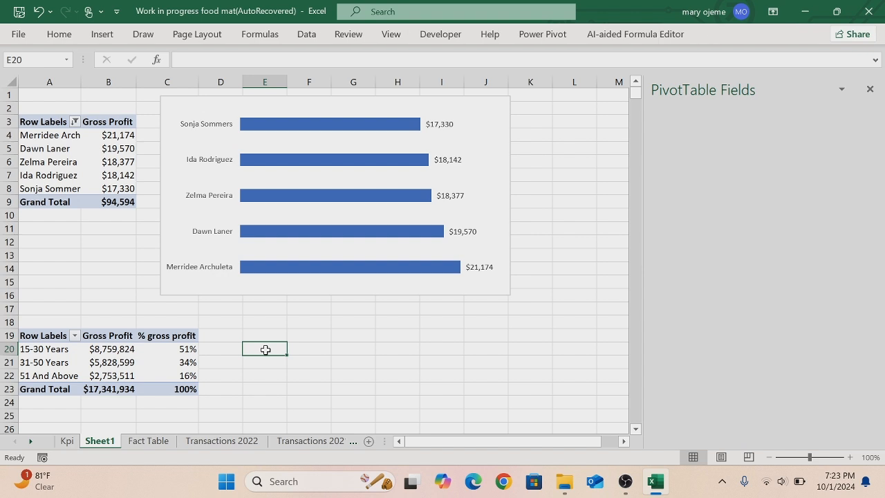
pyautogui.write('=')
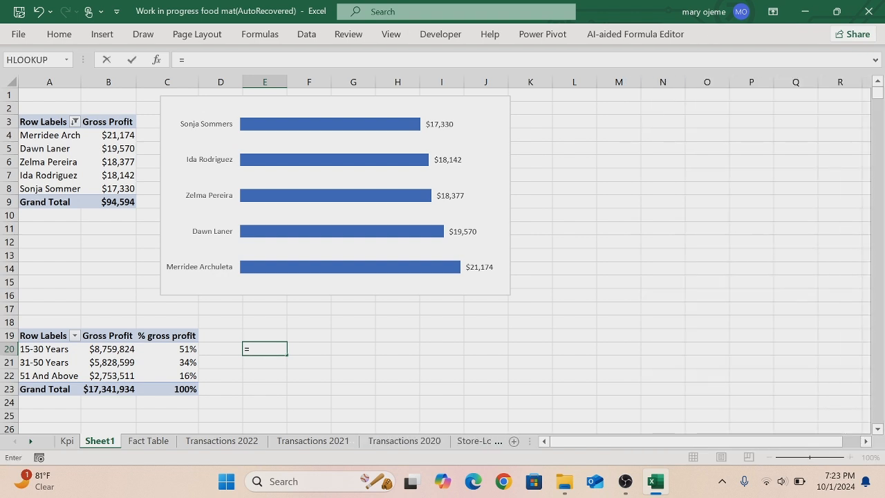
pyautogui.write('a20')
pyautogui.press('Return')
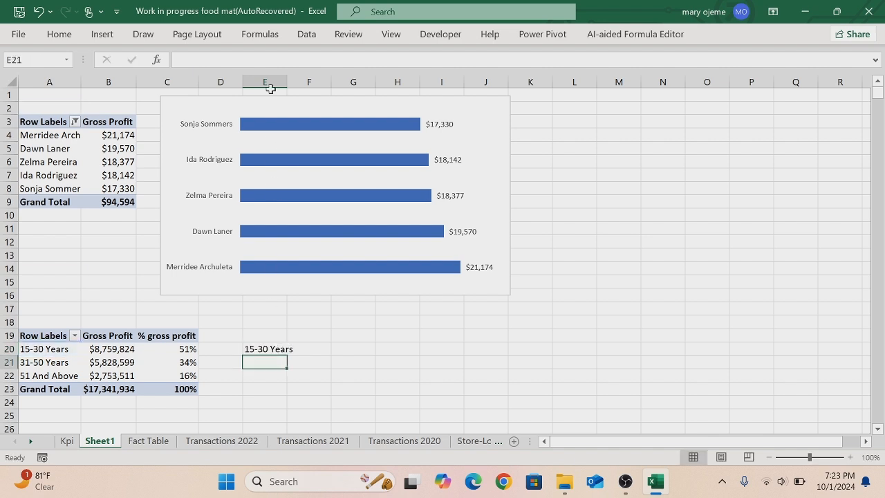
pyautogui.moveTo(284, 84); pyautogui.dragTo(313, 83)
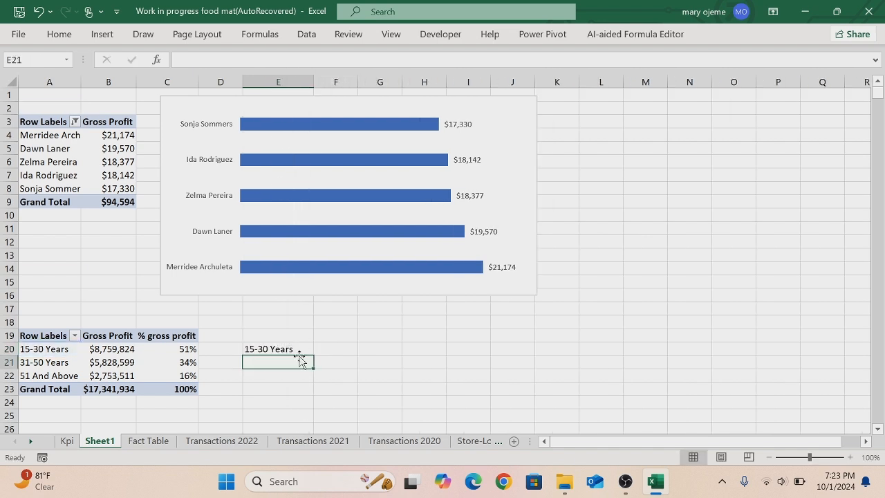
pyautogui.click(286, 350)
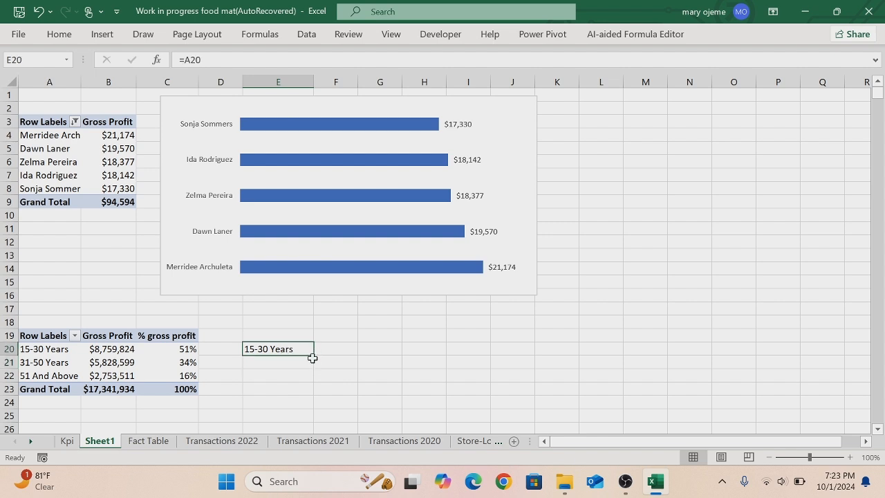
pyautogui.moveTo(314, 353); pyautogui.dragTo(313, 381)
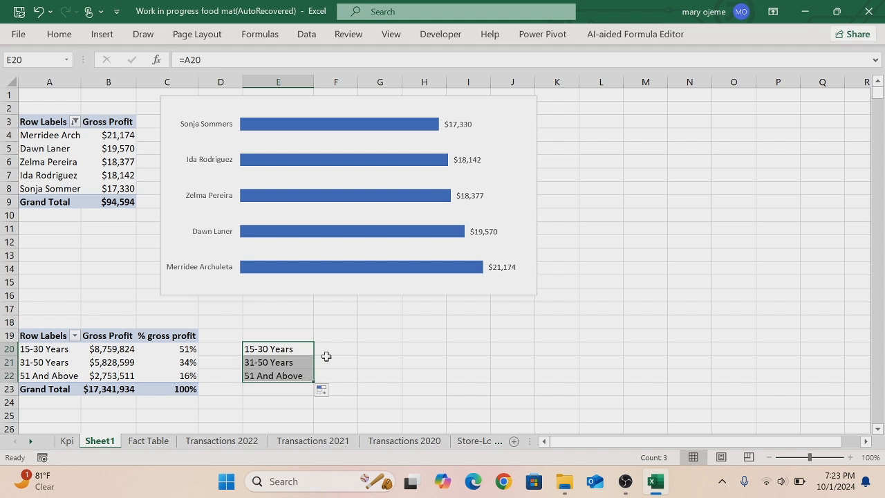
# Link F20:F22 to the age bucket gross profit values with =B20 filled down.
pyautogui.click(328, 350)
pyautogui.write('=')
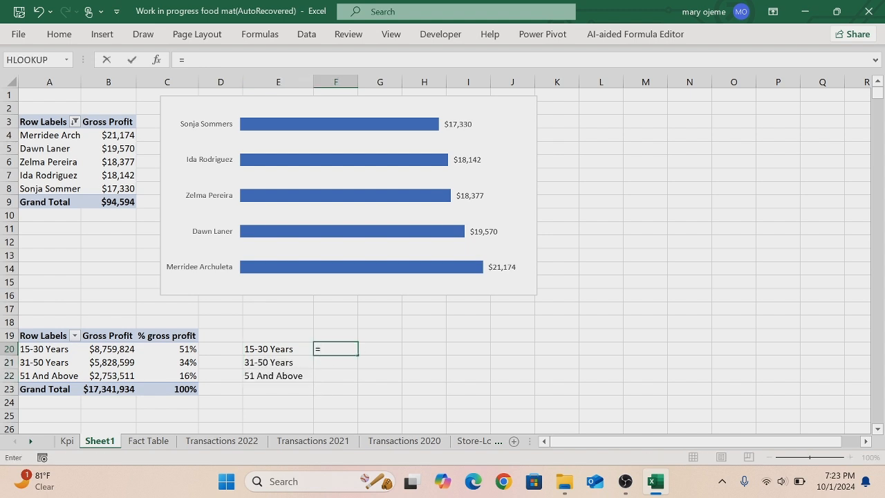
pyautogui.write('b20')
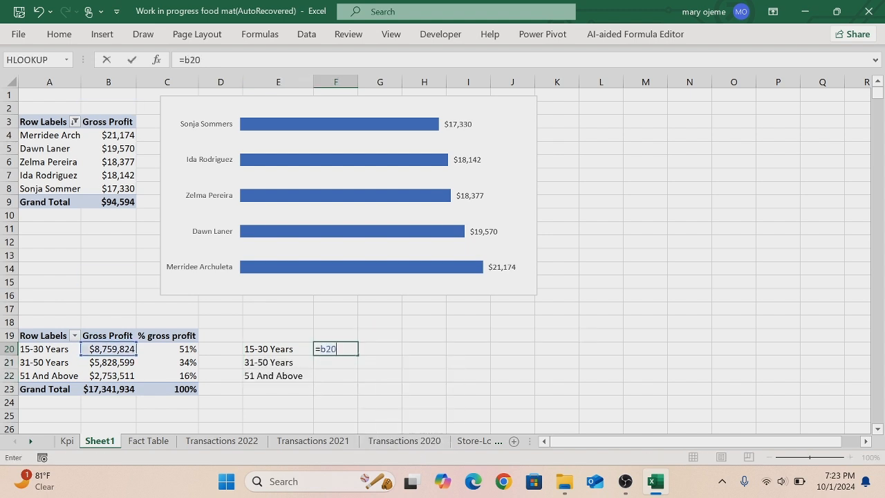
pyautogui.press('Return')
pyautogui.click(349, 348)
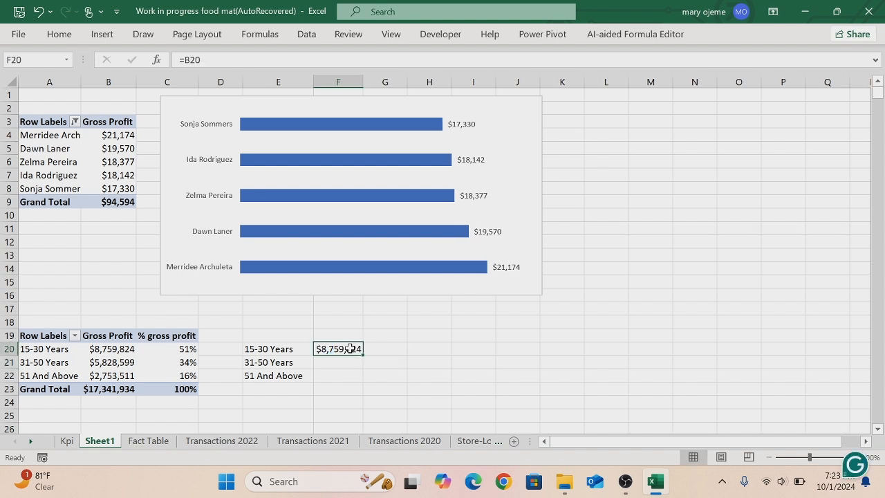
pyautogui.moveTo(362, 356); pyautogui.dragTo(362, 380)
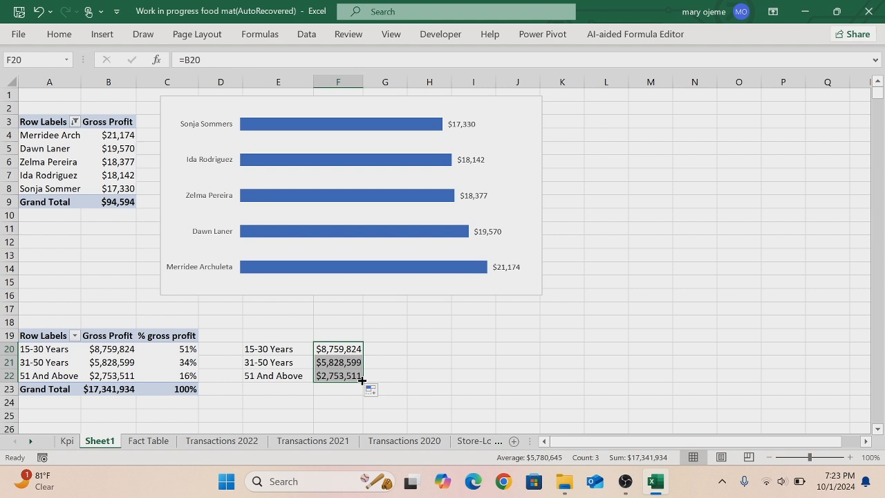
# Enter the formula =MAX(F20:F22)*1.25 in cell G19.
pyautogui.click(380, 335)
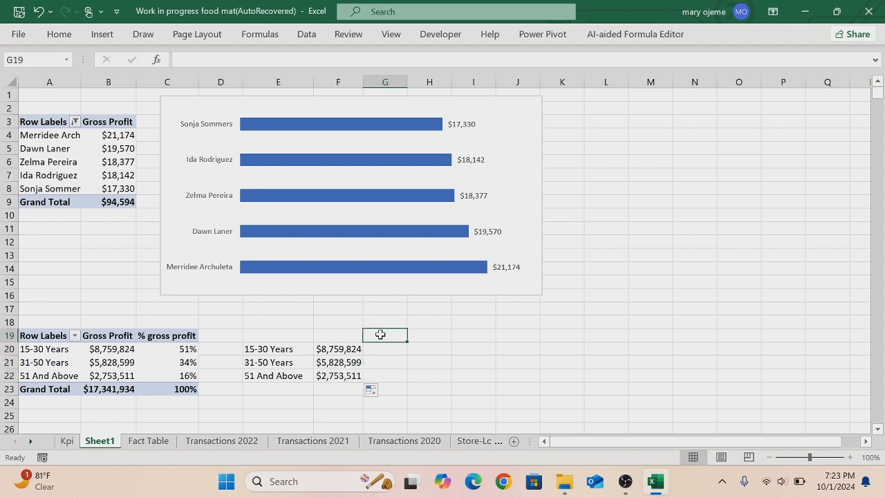
pyautogui.write('=max')
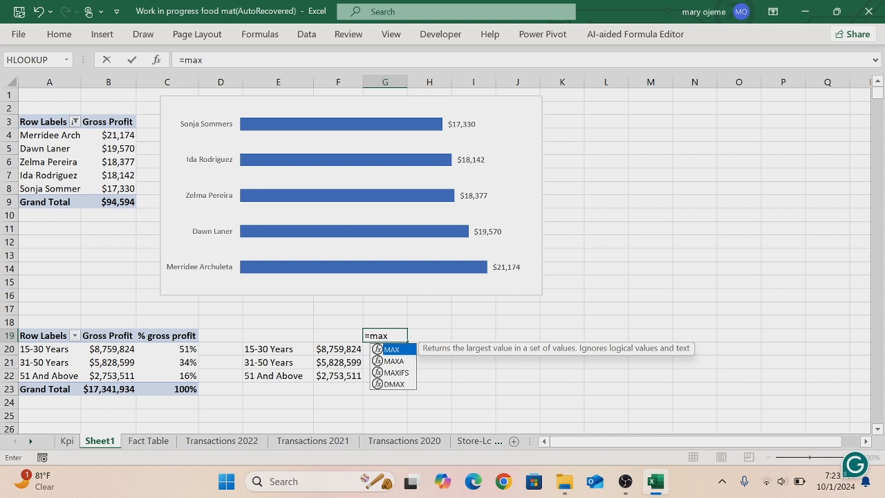
pyautogui.press('Tab')
pyautogui.moveTo(324, 347); pyautogui.dragTo(330, 373)
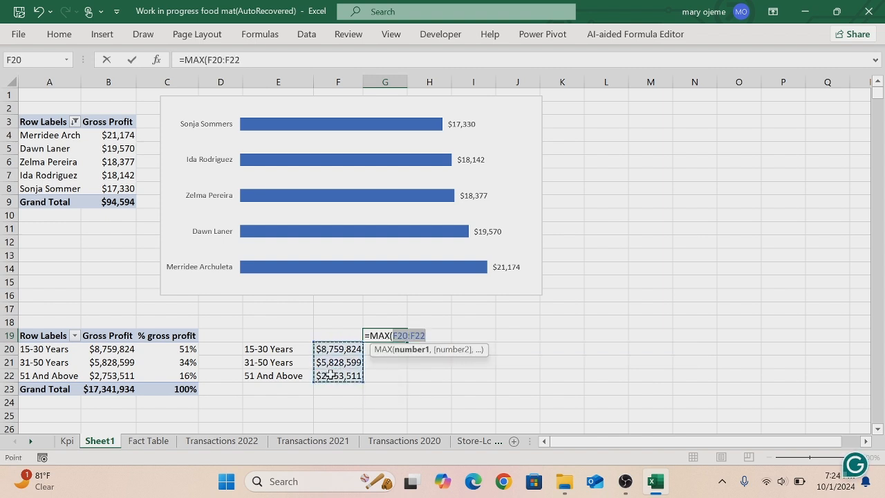
pyautogui.write(')')
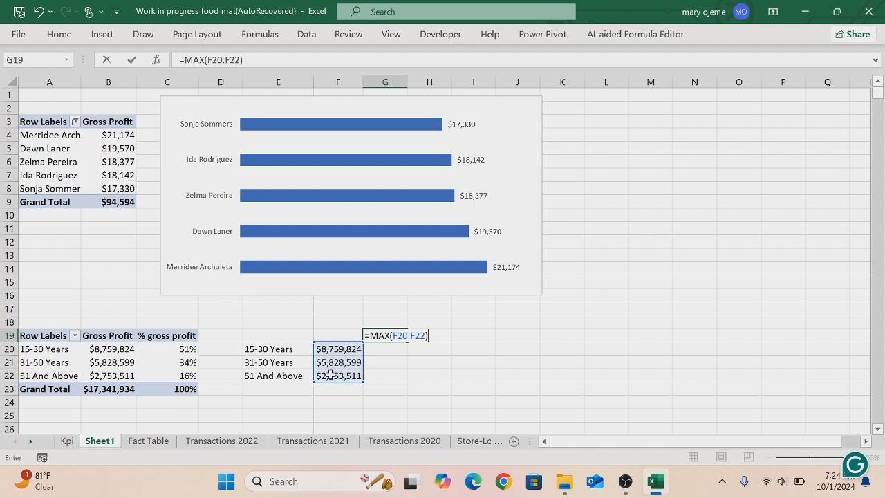
pyautogui.write('*1.25')
pyautogui.press('Return')
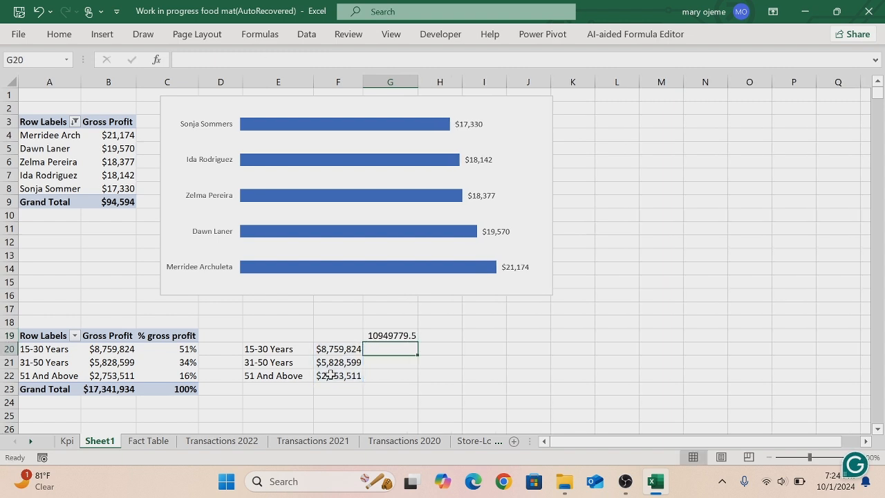
pyautogui.click(393, 332)
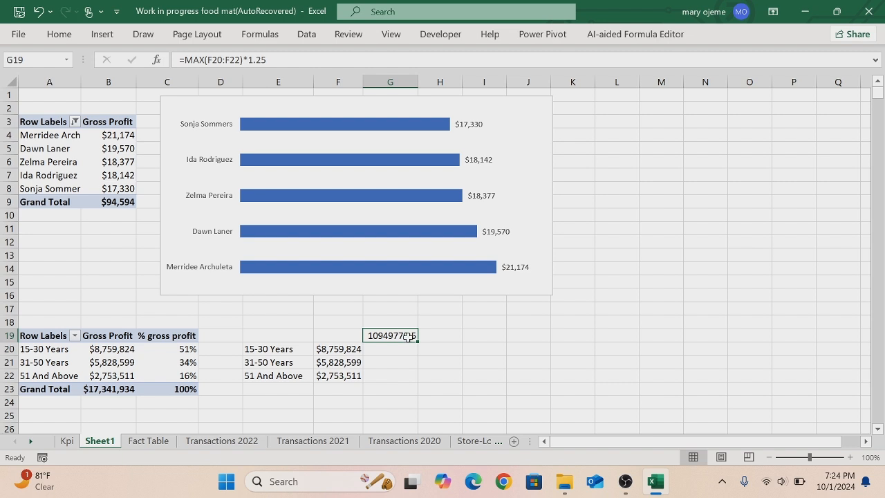
pyautogui.moveTo(417, 343); pyautogui.dragTo(411, 387)
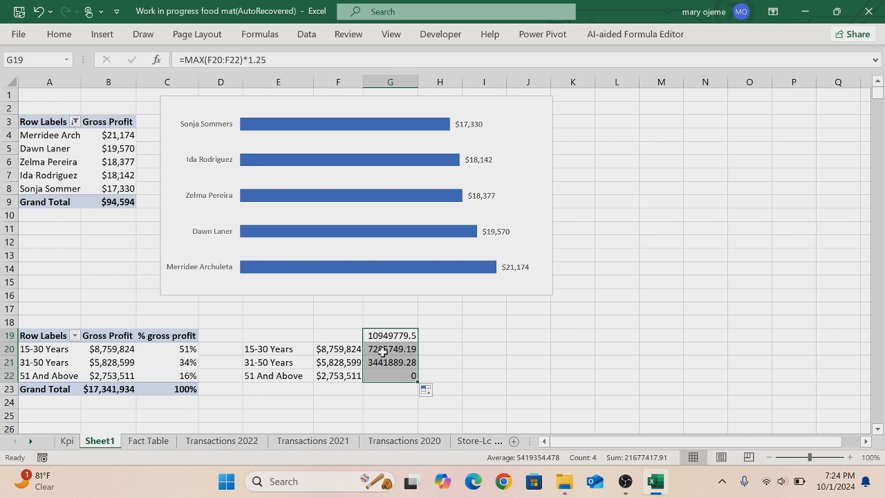
pyautogui.moveTo(416, 382); pyautogui.dragTo(404, 346)
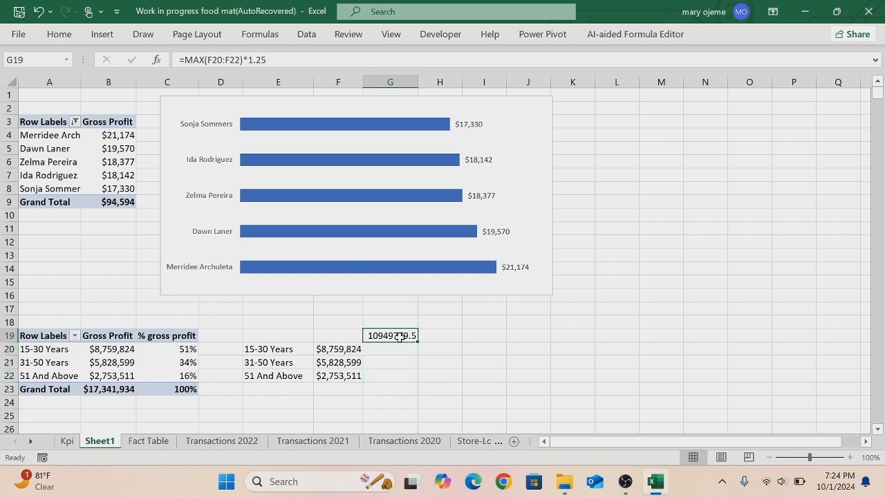
# Format cell G19 as Currency with the $ symbol and zero decimal places.
pyautogui.rightClick(399, 336)
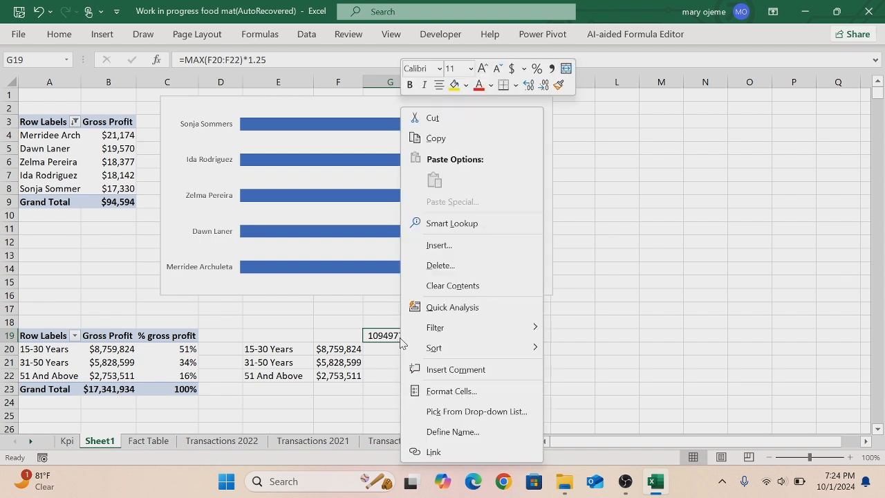
pyautogui.click(452, 391)
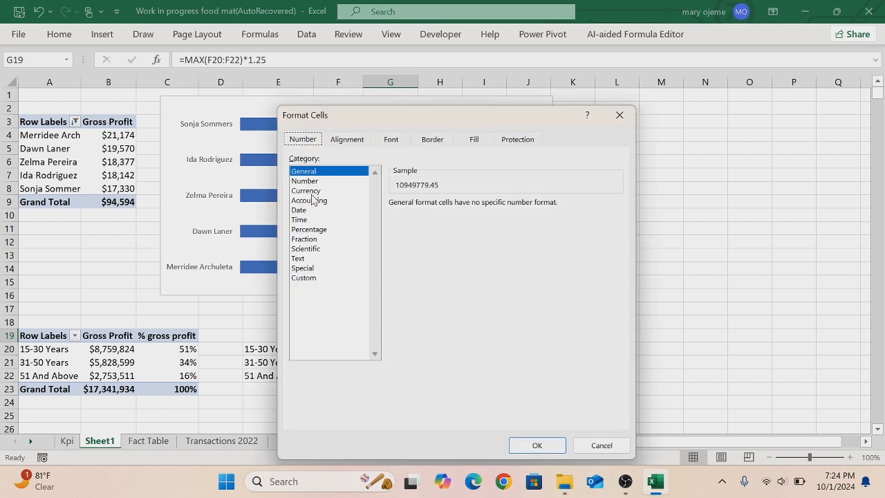
pyautogui.click(307, 190)
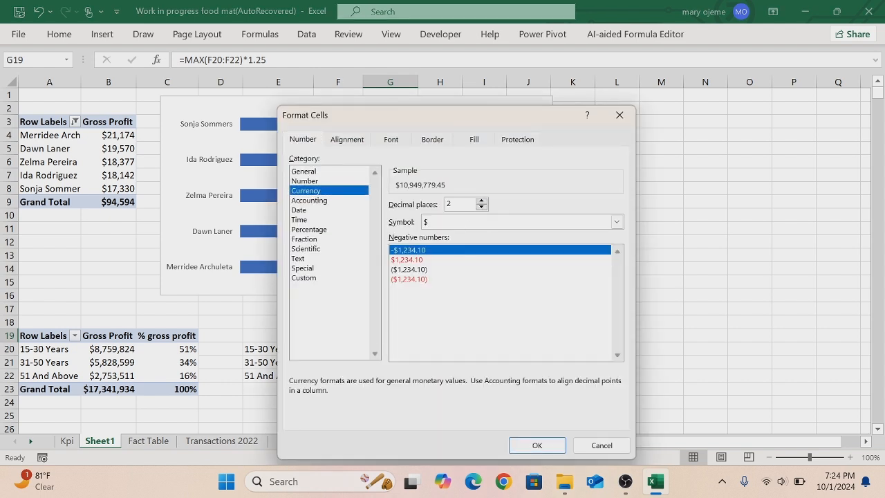
pyautogui.press('BackSpace')
pyautogui.click(533, 445)
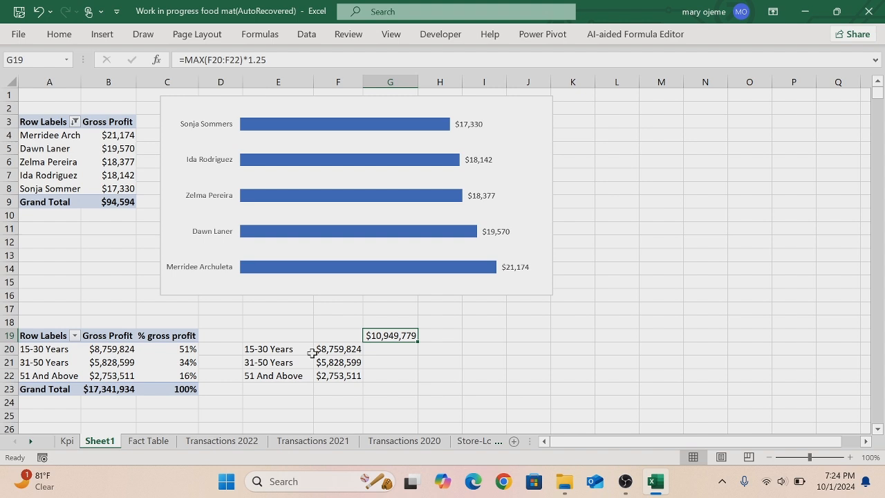
# Enter the formula =$G$19-F20 in cell G20, with the G19 reference absolute.
pyautogui.click(388, 350)
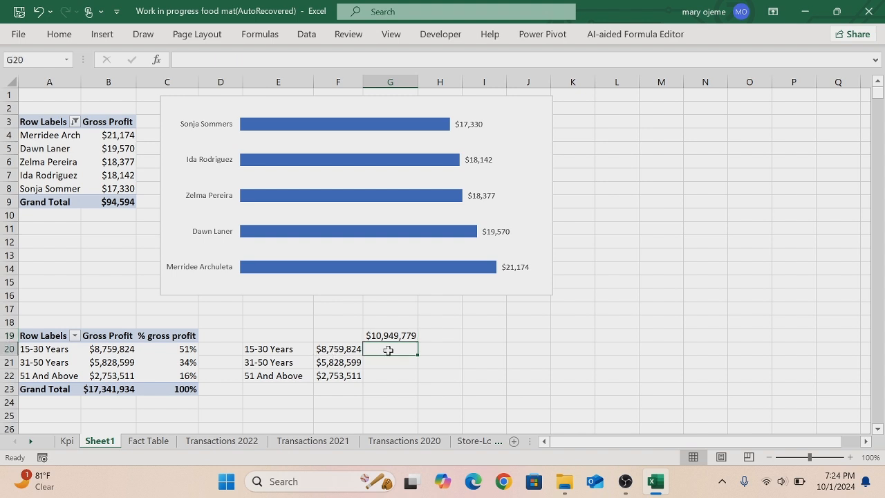
pyautogui.write('=')
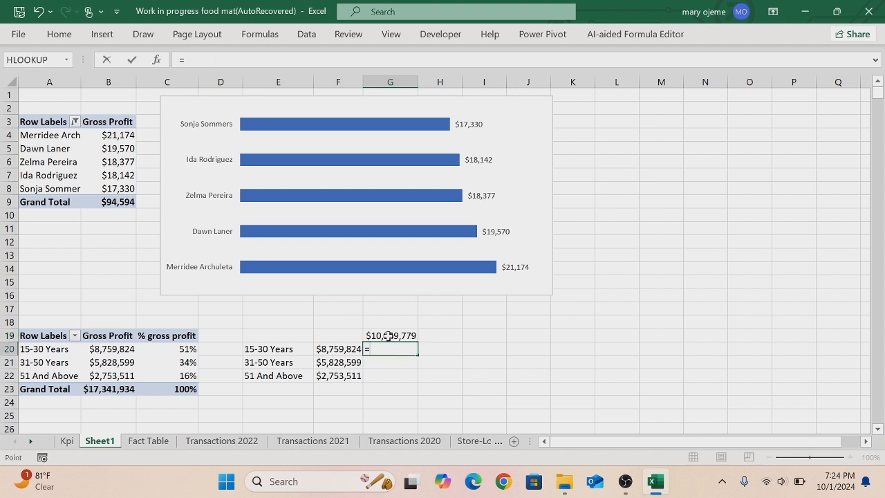
pyautogui.click(387, 335)
pyautogui.write('-')
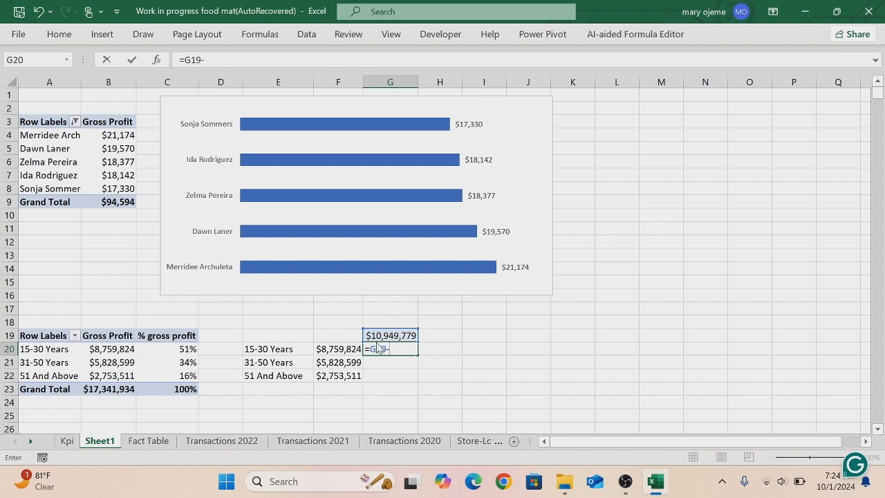
pyautogui.click(345, 349)
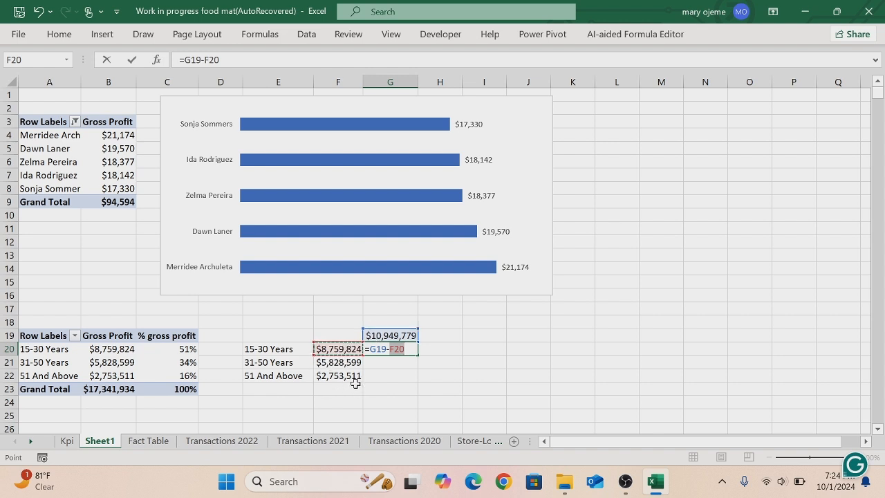
pyautogui.press('F2')
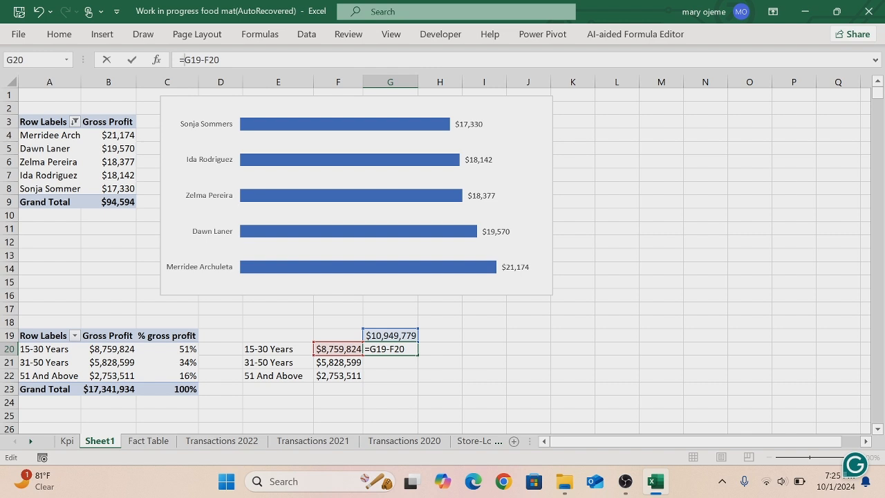
pyautogui.press('F4')
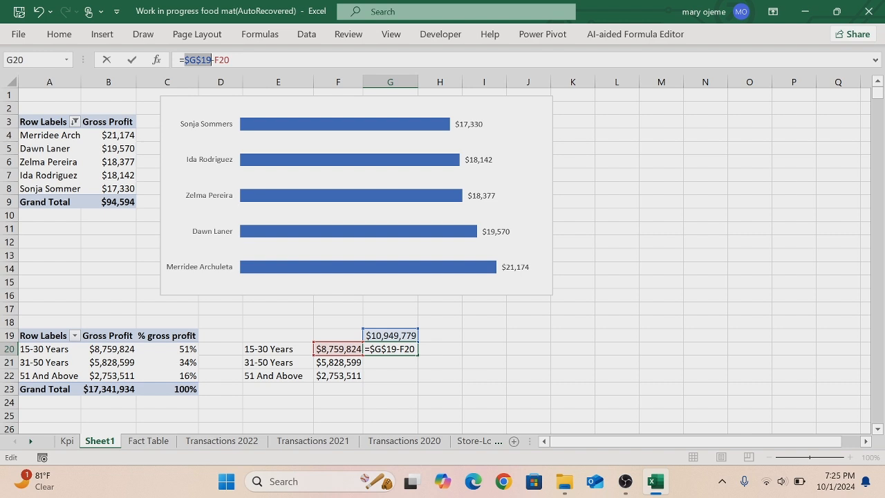
pyautogui.press('Return')
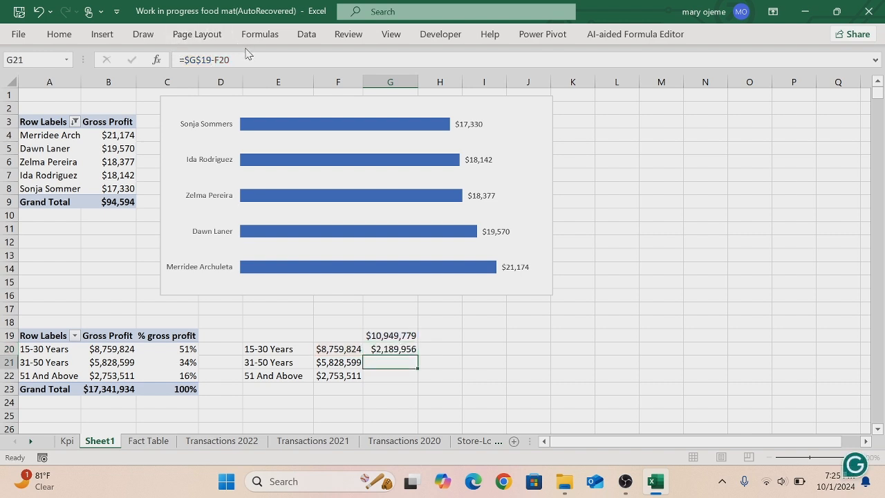
# Fill the G20 formula down through G22 for the remaining age buckets.
pyautogui.click(393, 349)
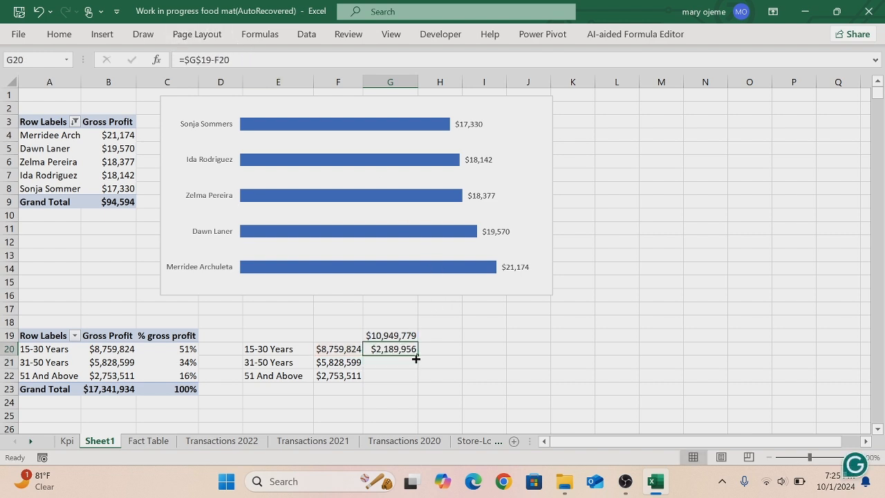
pyautogui.moveTo(418, 355); pyautogui.dragTo(416, 379)
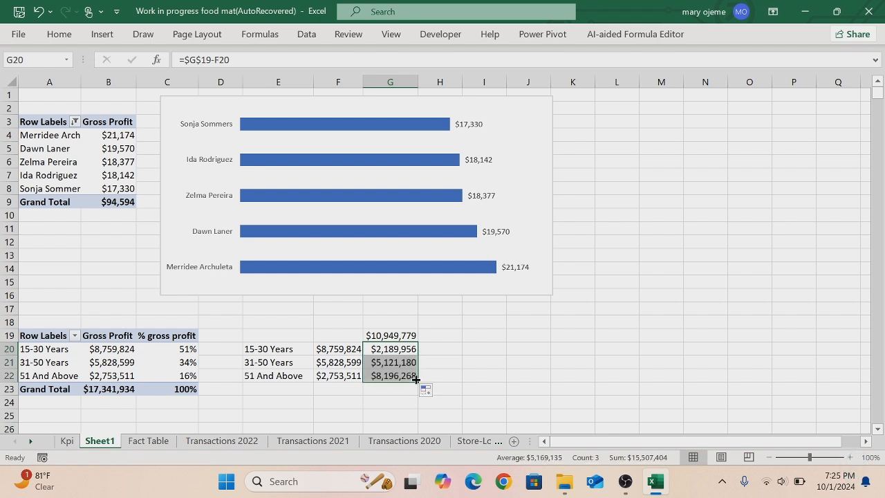
pyautogui.click(481, 359)
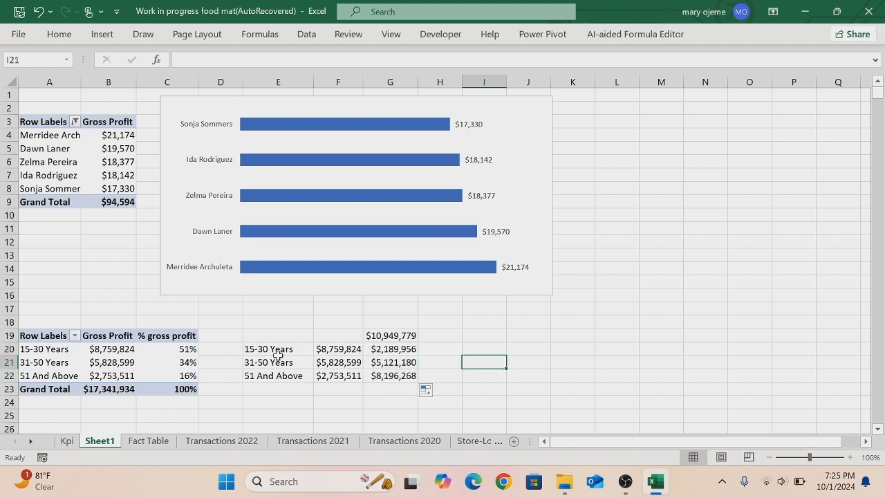
# Insert a doughnut chart for the 15-30 Years bucket from E20:G20.
pyautogui.moveTo(258, 349); pyautogui.dragTo(386, 349)
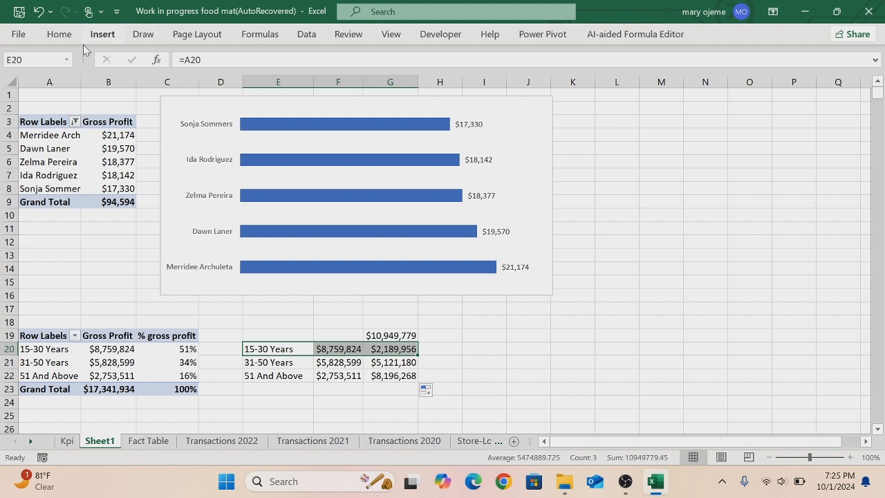
pyautogui.click(102, 36)
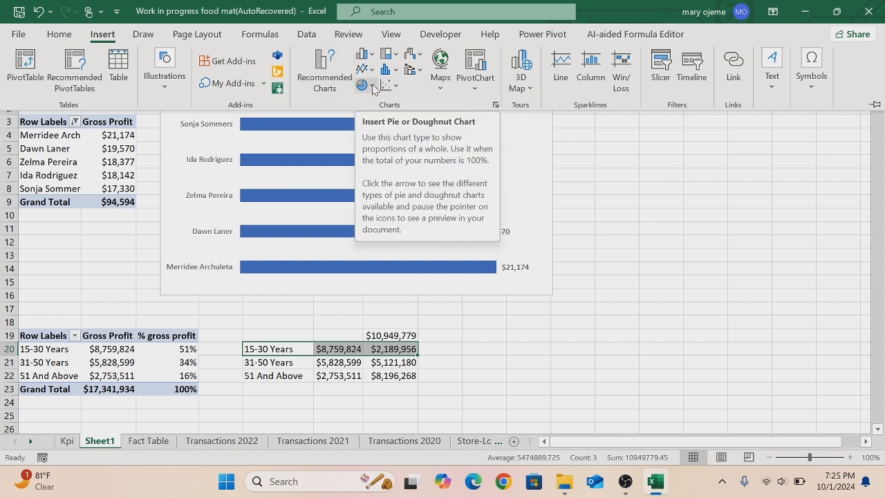
pyautogui.click(372, 87)
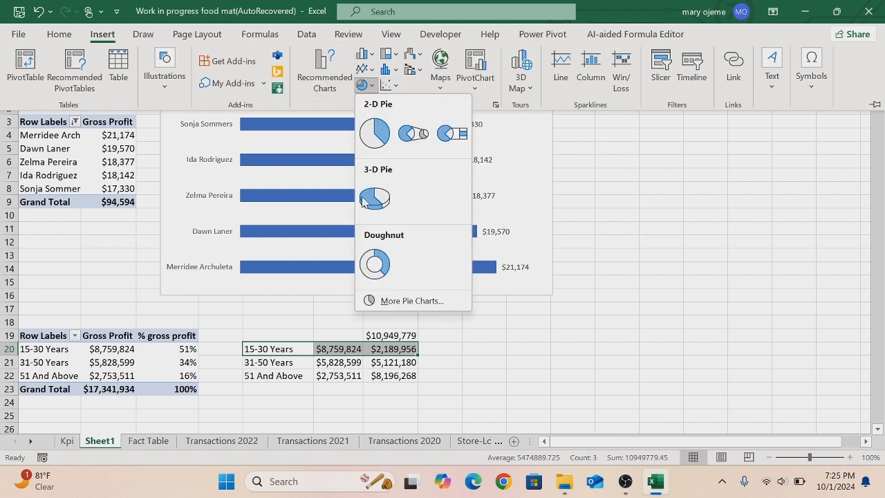
pyautogui.click(373, 263)
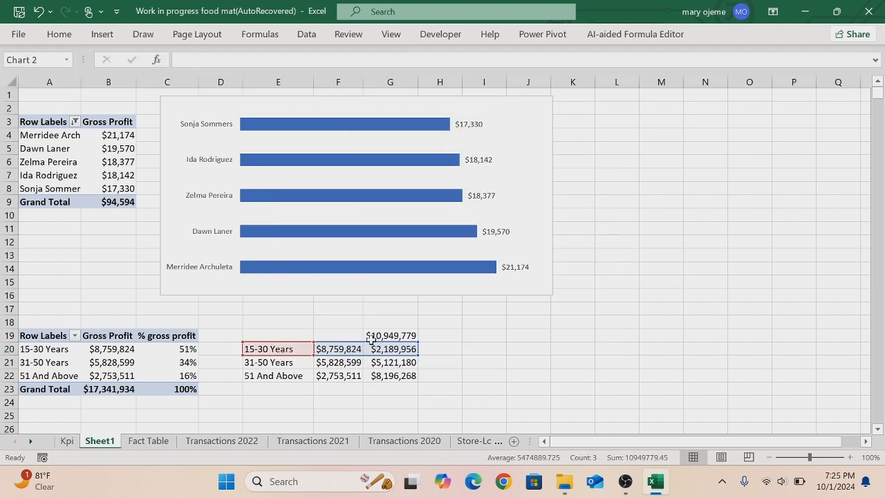
# Undo the accidental shift of the chart's source range and move the 15-30 Years chart above the helper cells, over the bar chart.
pyautogui.moveTo(367, 345); pyautogui.dragTo(340, 295)
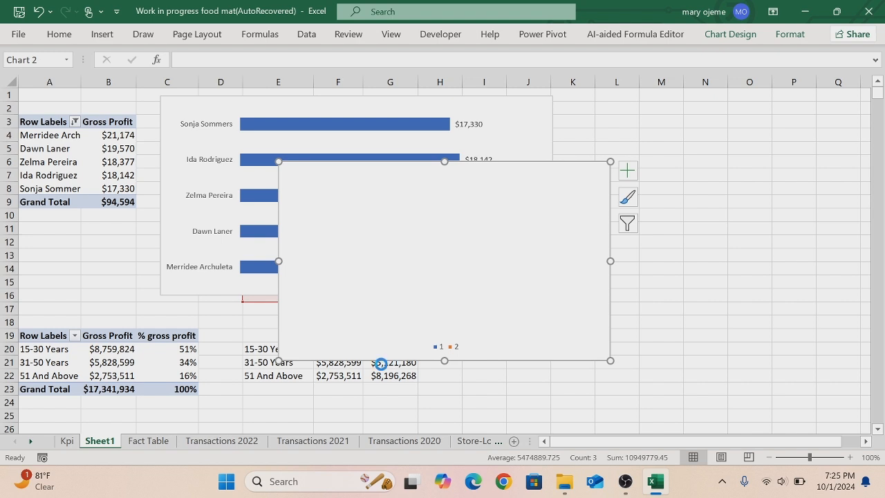
pyautogui.hotkey('ctrl', 'z')
pyautogui.moveTo(462, 360); pyautogui.dragTo(419, 292)
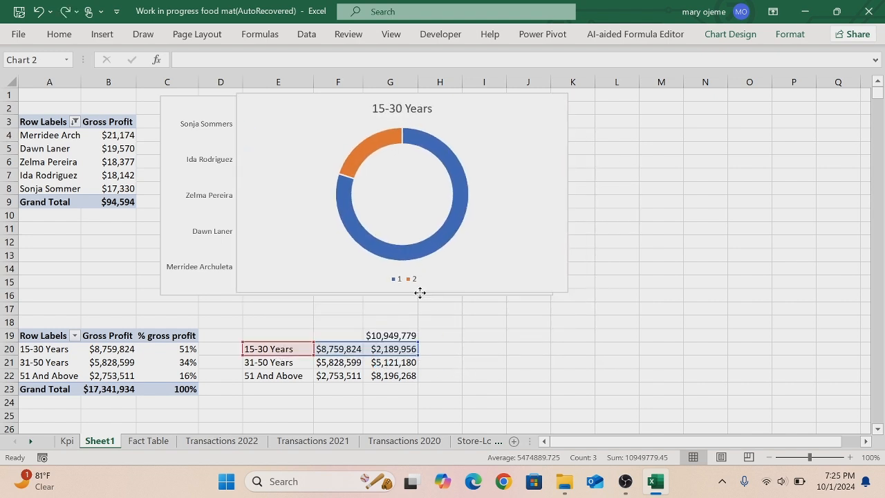
# Insert a doughnut chart for the 31-50 Years bucket from E21:G21.
pyautogui.moveTo(259, 365); pyautogui.dragTo(384, 364)
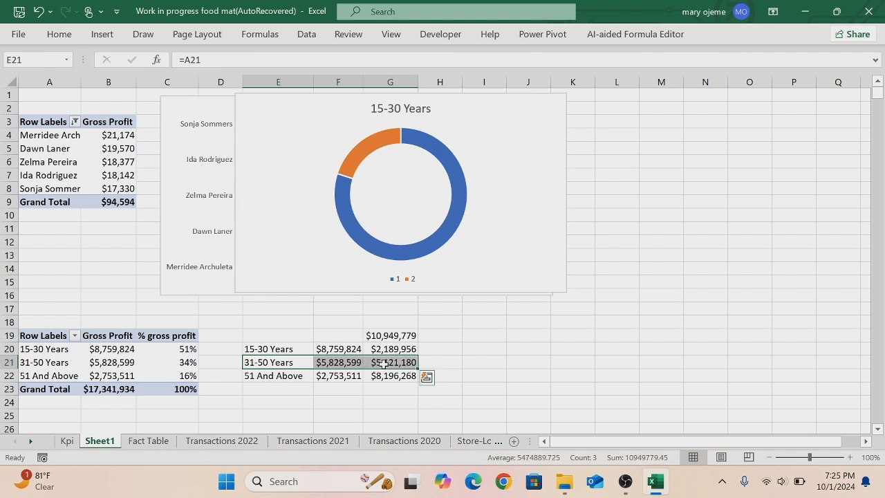
pyautogui.click(101, 35)
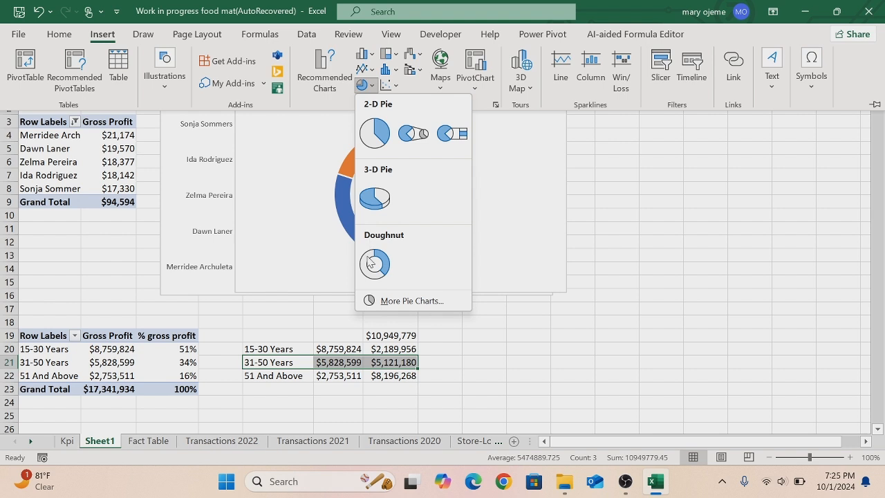
pyautogui.click(373, 263)
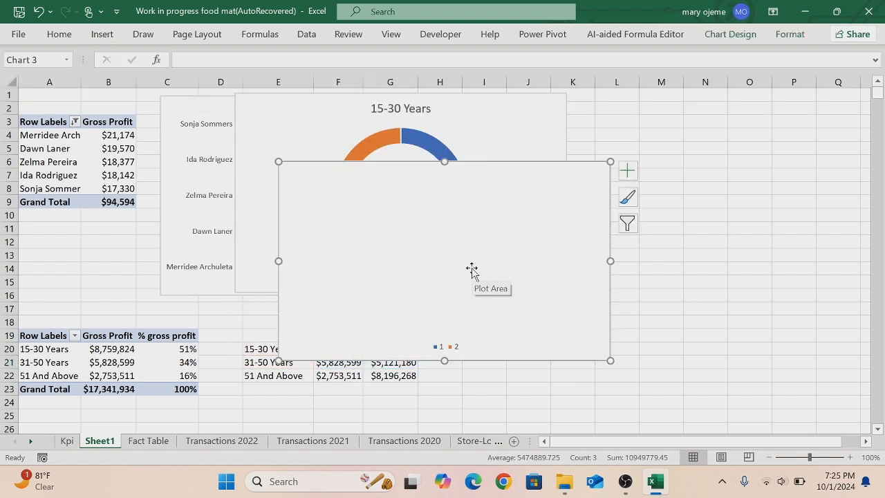
pyautogui.hotkey('ctrl', 'q')
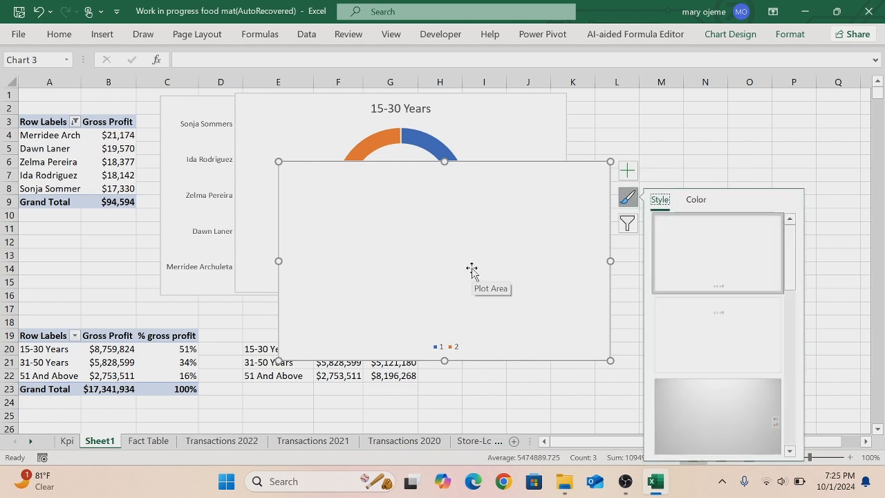
pyautogui.hotkey('ctrl', 'q')
pyautogui.hotkey('ctrl', 'q')
pyautogui.hotkey('ctrl', 'q')
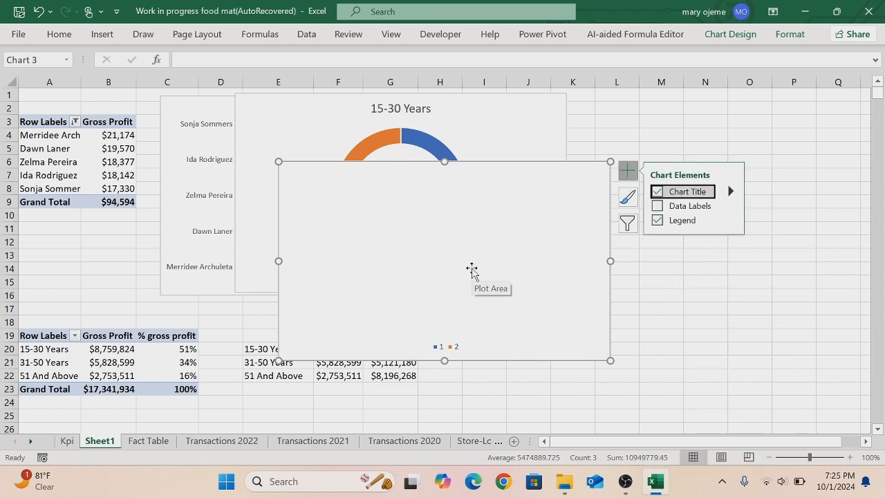
pyautogui.hotkey('ctrl', 'q')
pyautogui.hotkey('ctrl', 'q')
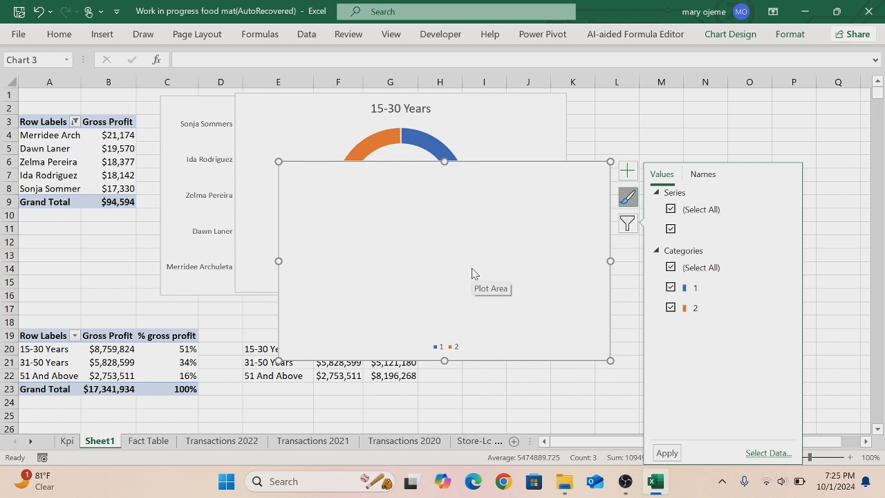
pyautogui.click(820, 131)
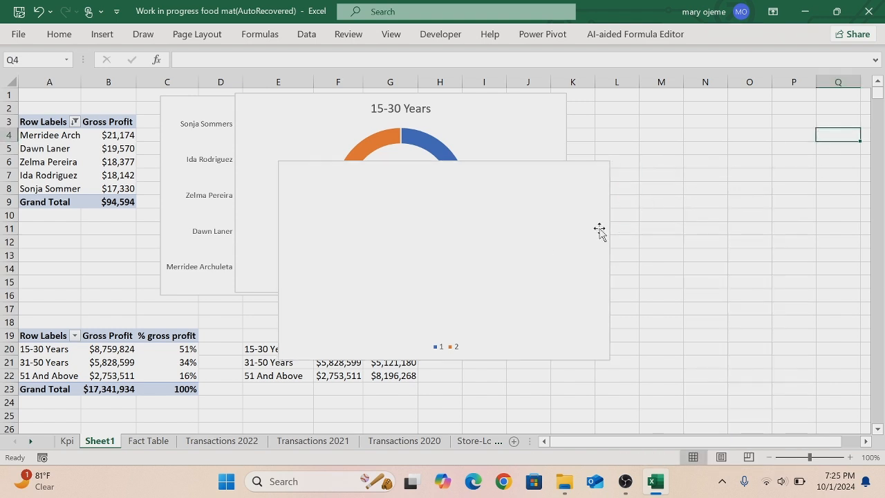
# Move the 31-50 Years doughnut chart up and across so the helper cells in E20:G22 are uncovered.
pyautogui.click(549, 290)
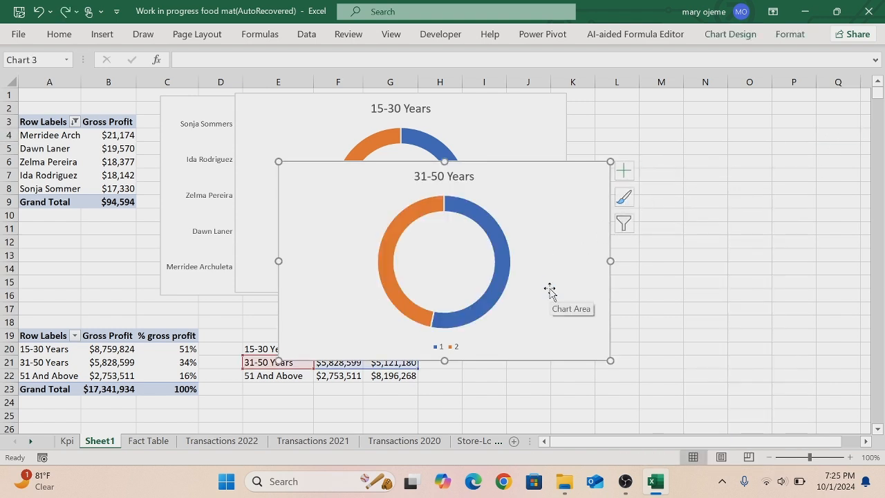
pyautogui.moveTo(502, 360); pyautogui.dragTo(569, 297)
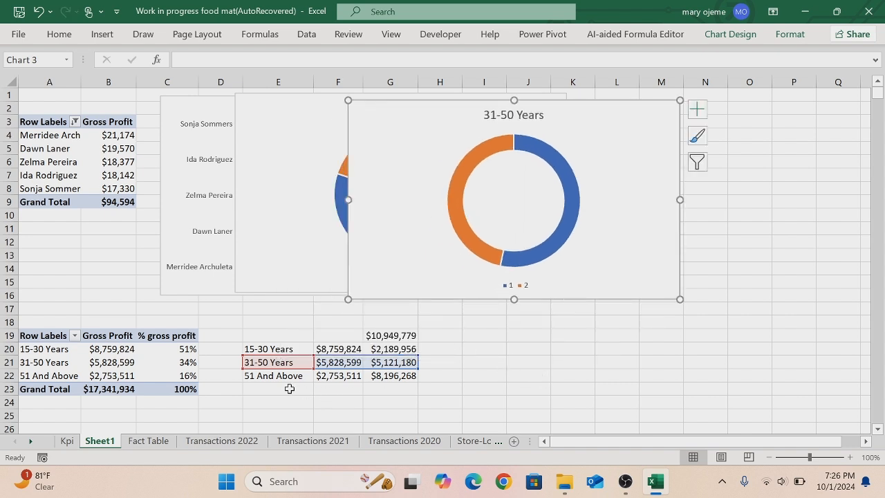
# Insert a doughnut chart for the 51 And Above bucket from E22:G22.
pyautogui.moveTo(264, 376); pyautogui.dragTo(376, 375)
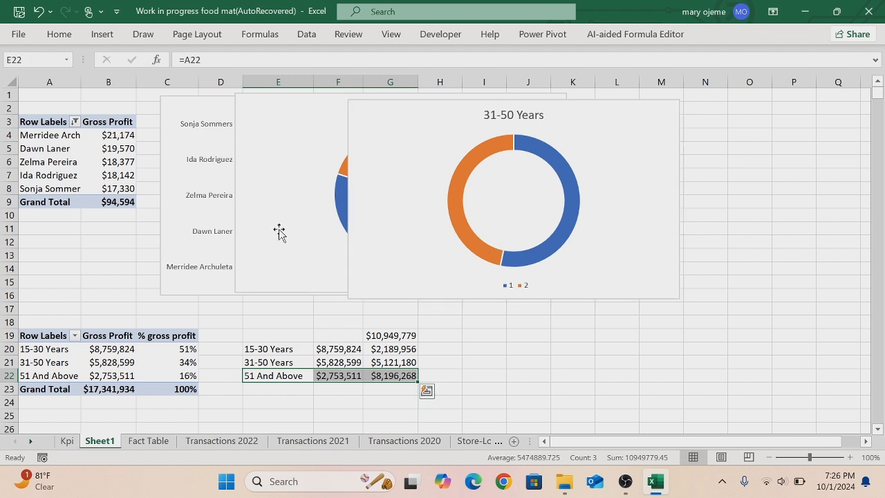
pyautogui.click(109, 38)
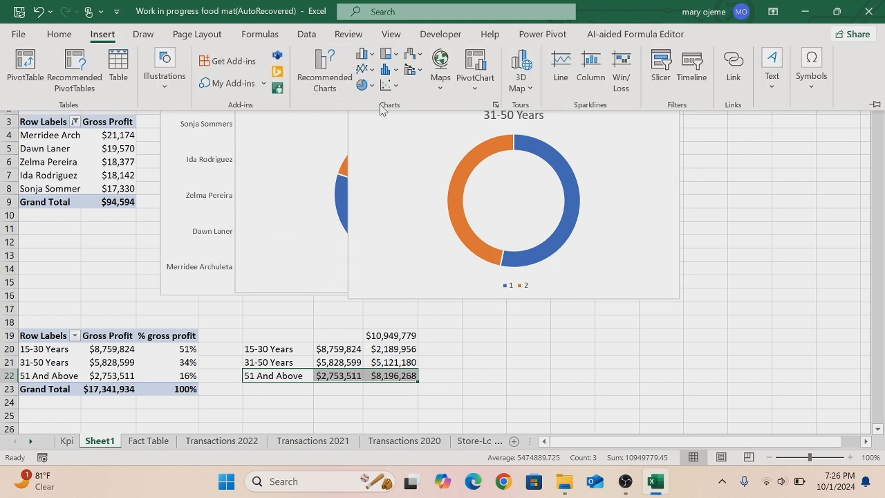
pyautogui.click(372, 84)
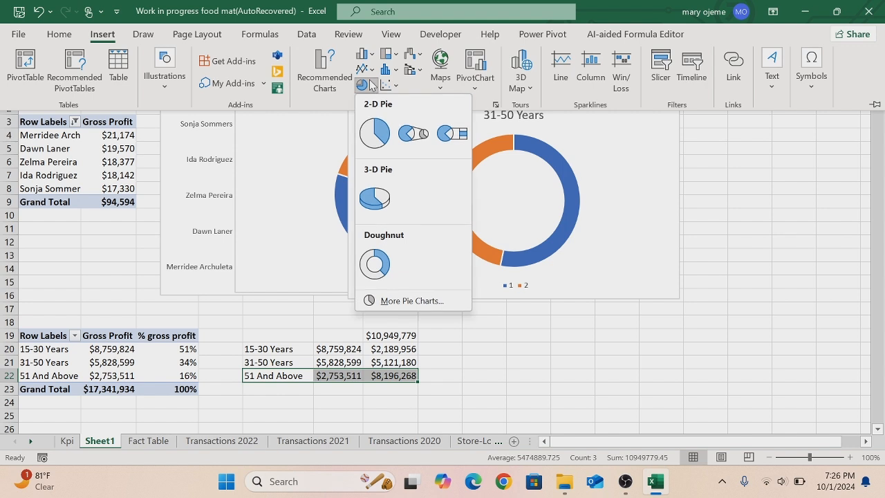
pyautogui.click(374, 272)
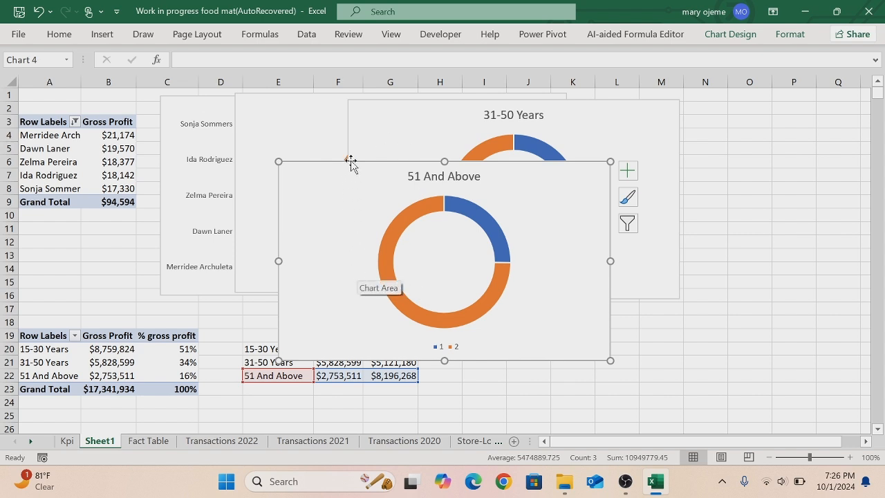
# Select all three doughnut charts and shrink them together to a smaller uniform size.
pyautogui.keyDown('ctrl'); pyautogui.click(364, 119); pyautogui.keyUp('ctrl')
pyautogui.keyDown('ctrl'); pyautogui.click(266, 118); pyautogui.keyUp('ctrl')
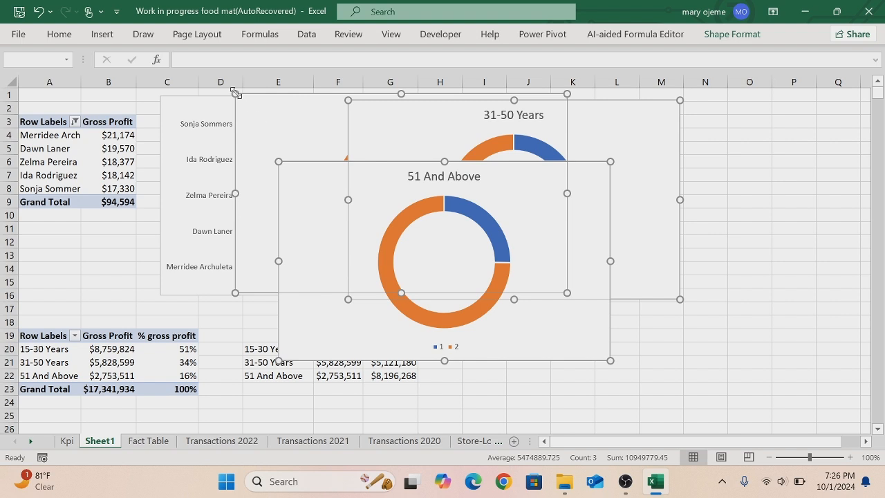
pyautogui.moveTo(235, 92); pyautogui.dragTo(154, 175)
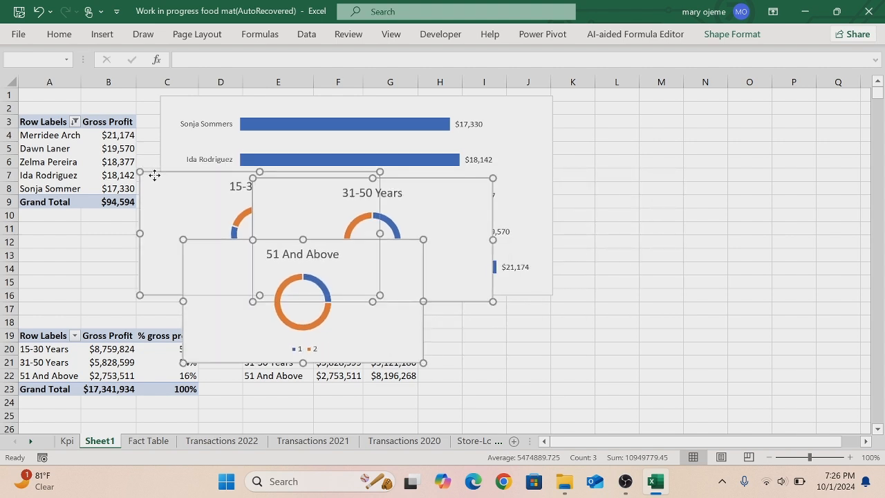
pyautogui.click(585, 331)
# Move the 51 And Above chart to about columns K to O beside the helper cells, and the 31-50 Years chart above it.
pyautogui.click(410, 330)
pyautogui.moveTo(410, 331); pyautogui.dragTo(732, 371)
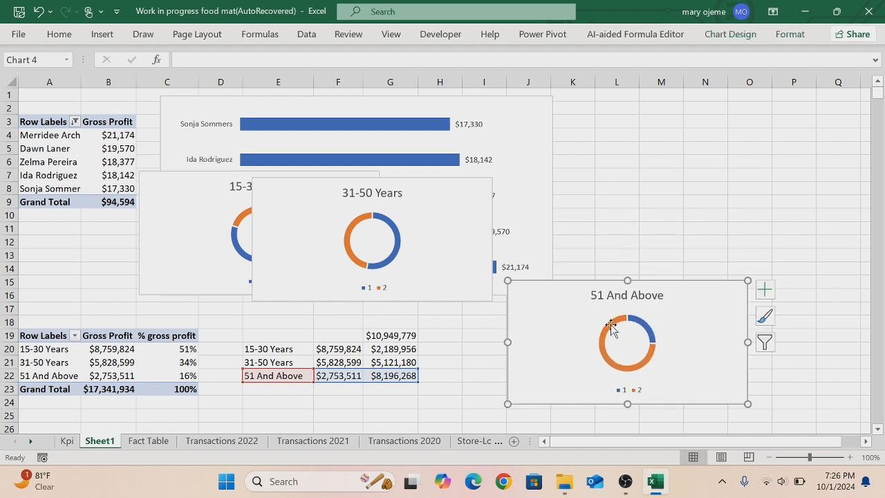
pyautogui.click(472, 177)
pyautogui.moveTo(472, 178); pyautogui.dragTo(748, 142)
# Move the 31-50 Years chart to about columns J to O, rows 5 to 13, and the 15-30 Years chart to about D14:I23.
pyautogui.moveTo(302, 169); pyautogui.dragTo(309, 225)
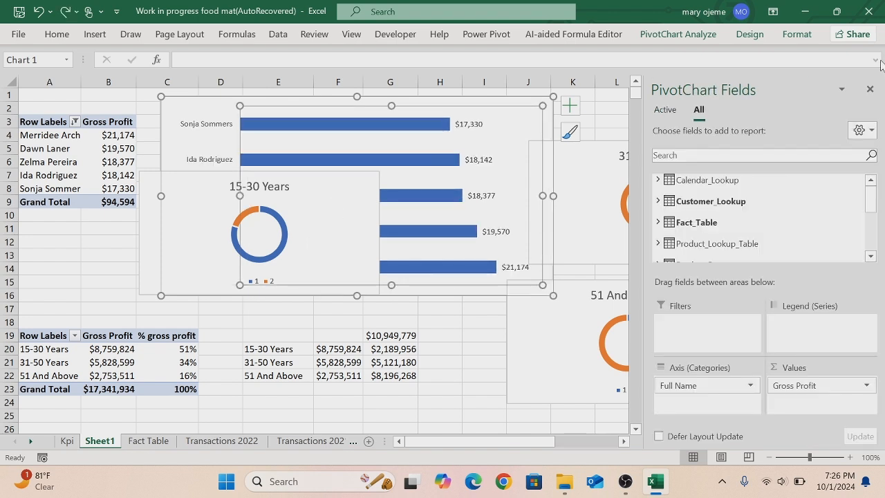
pyautogui.click(869, 90)
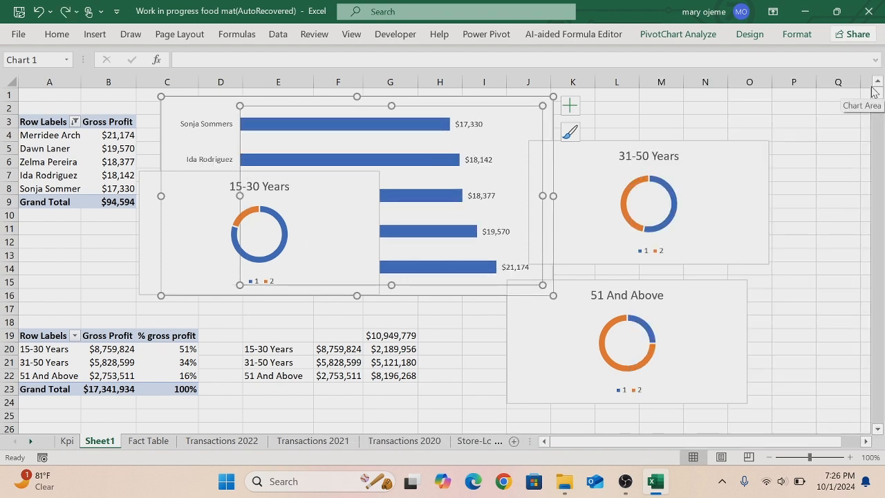
pyautogui.click(232, 173)
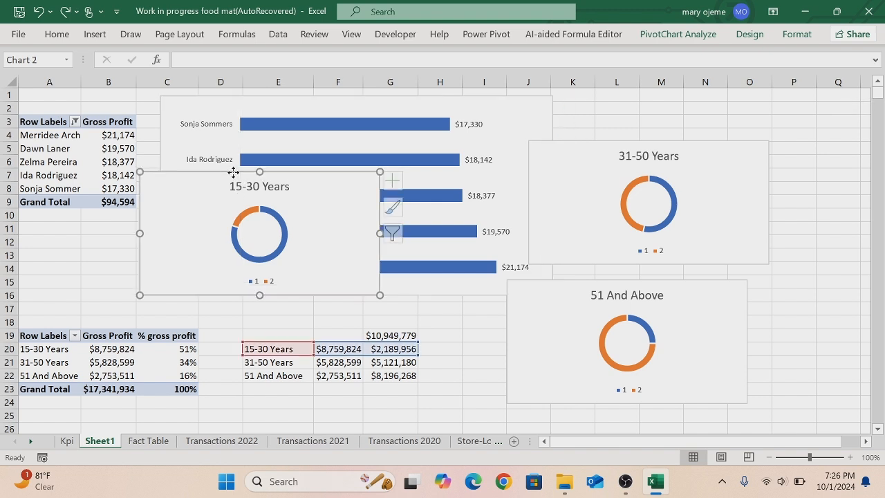
pyautogui.moveTo(233, 174); pyautogui.dragTo(338, 287)
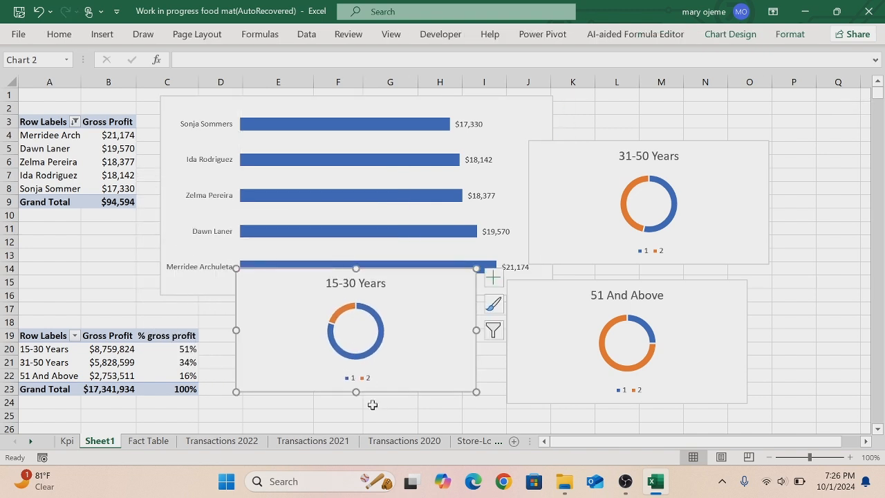
# Remove the legends from the 15-30 Years, 31-50 Years and 51 And Above doughnut charts.
pyautogui.click(493, 279)
pyautogui.click(523, 327)
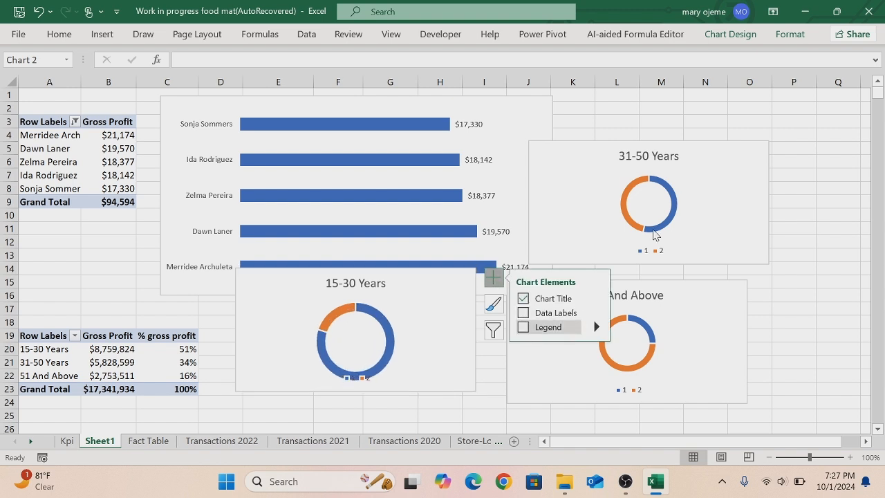
pyautogui.click(735, 144)
pyautogui.click(766, 152)
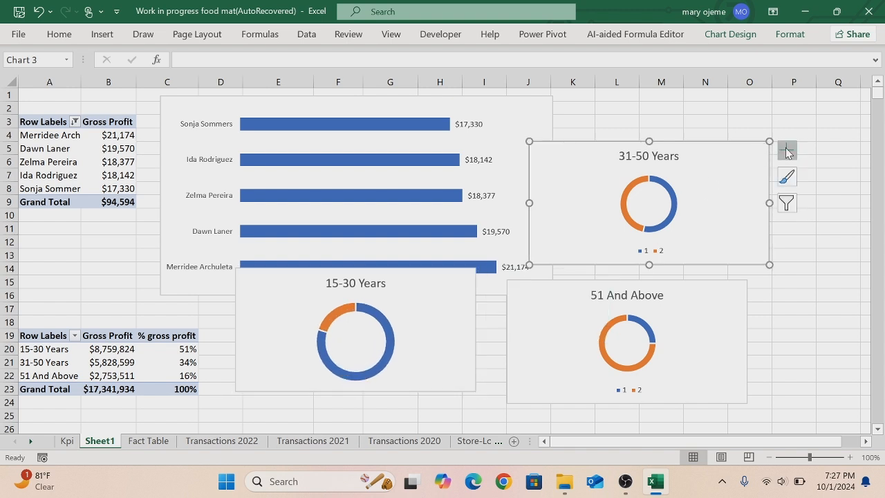
pyautogui.click(787, 150)
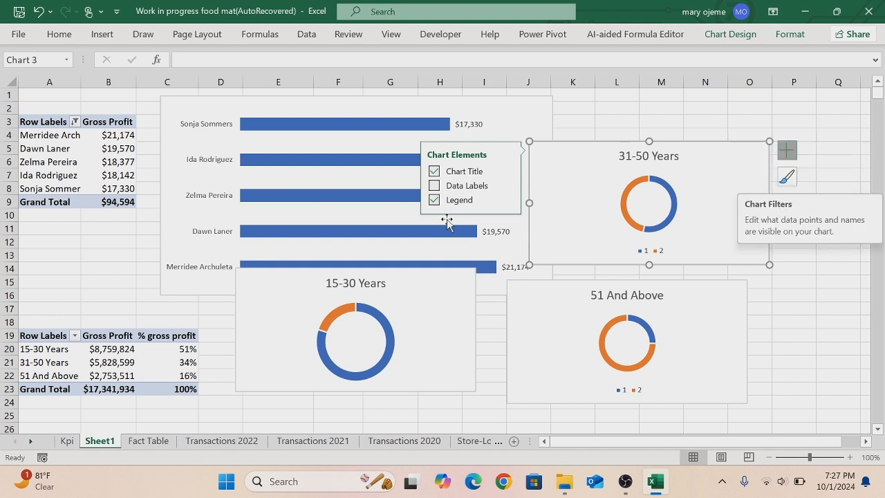
pyautogui.click(435, 200)
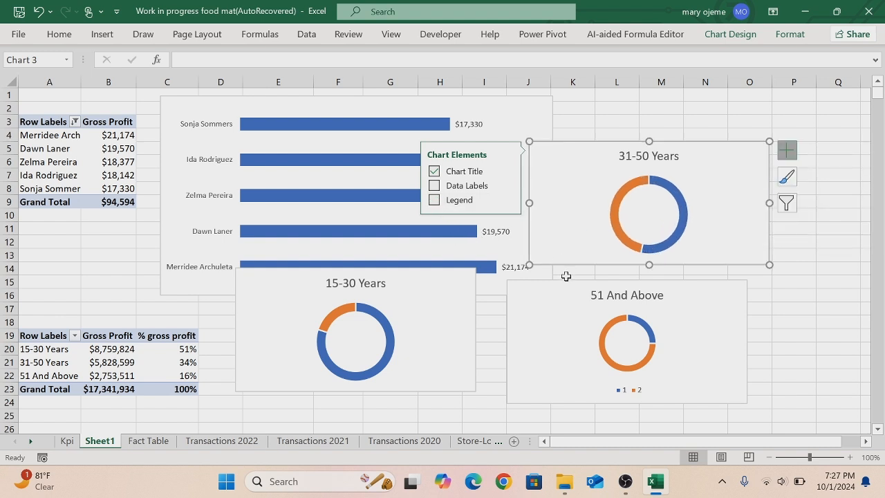
pyautogui.click(547, 286)
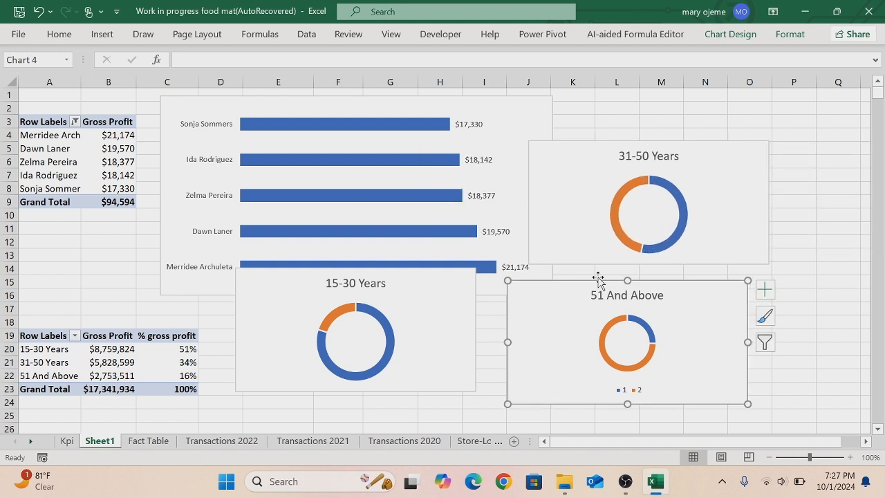
pyautogui.click(764, 289)
pyautogui.click(795, 340)
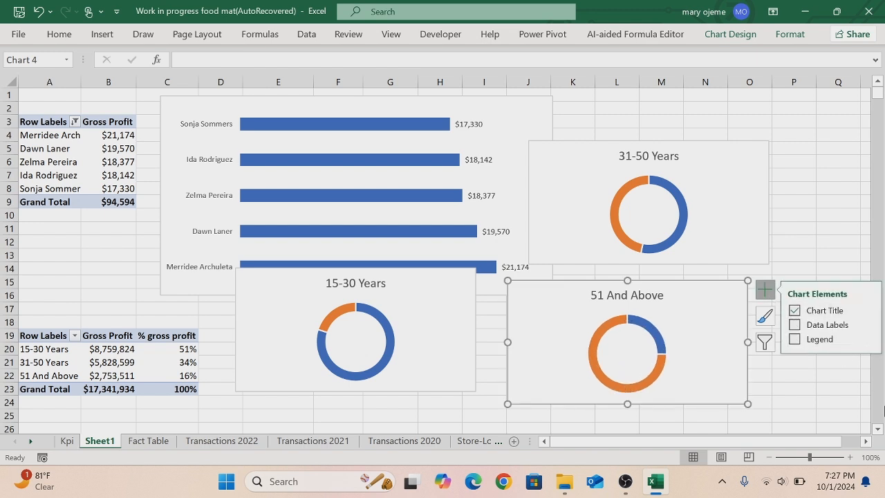
# Copy the age bucket PivotTable in A19:C23 and paste the copy at A29.
pyautogui.click(879, 429)
pyautogui.click(879, 430)
pyautogui.click(878, 430)
pyautogui.click(878, 430)
pyautogui.click(878, 430)
pyautogui.click(878, 430)
pyautogui.click(878, 430)
pyautogui.click(878, 430)
pyautogui.scroll(-1, 41, 247)
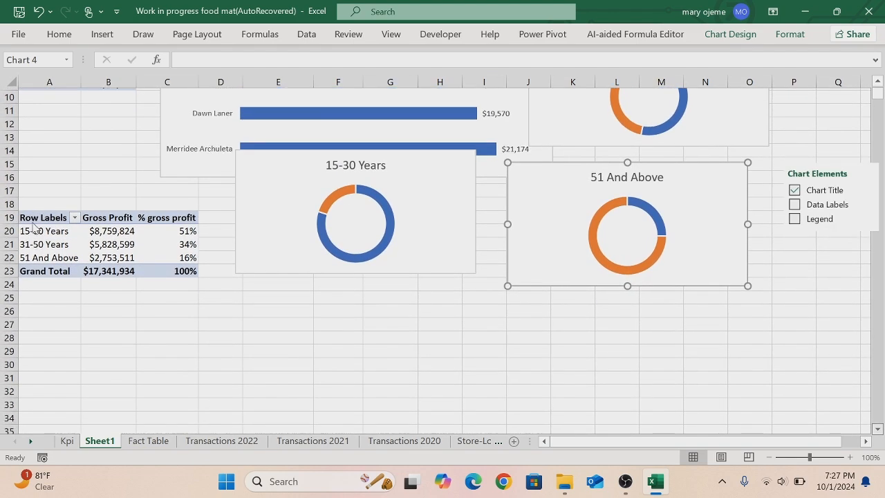
pyautogui.scroll(-1, 159, 305)
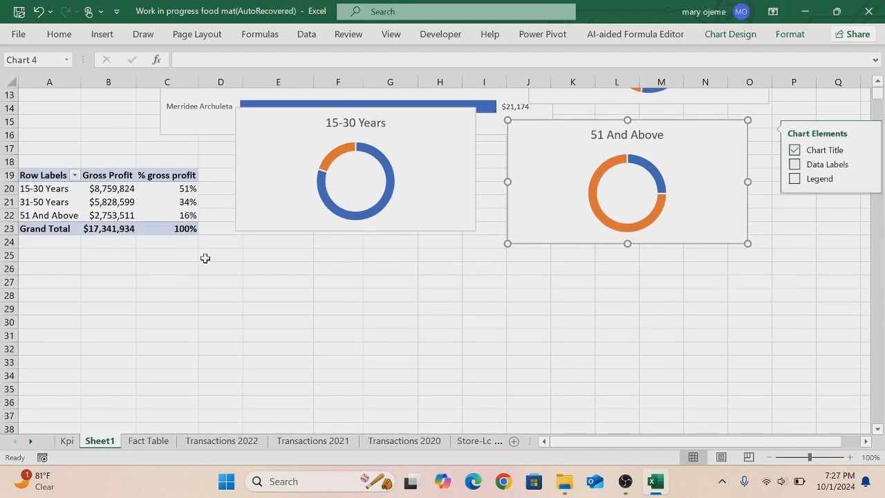
pyautogui.click(155, 303)
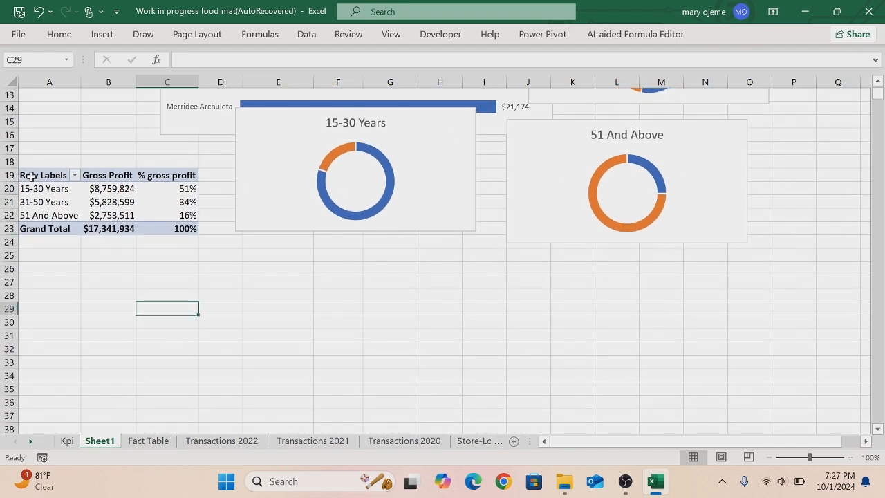
pyautogui.moveTo(30, 174); pyautogui.dragTo(159, 228)
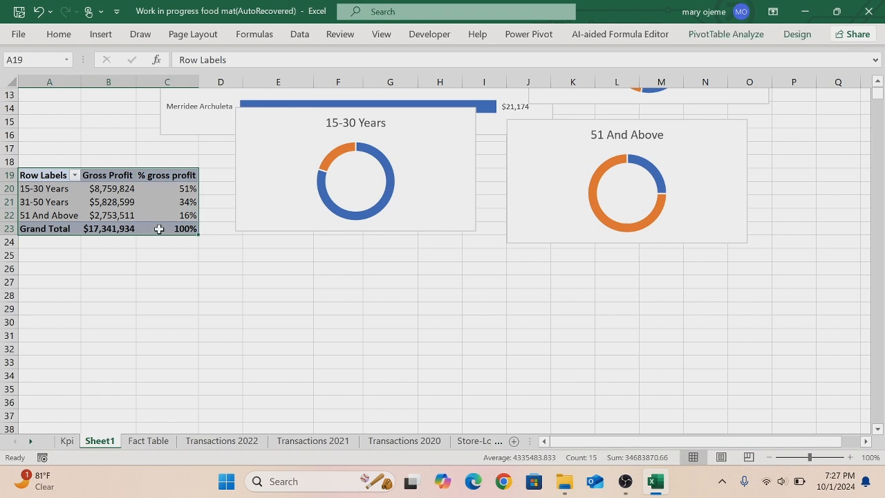
pyautogui.hotkey('ctrl', 'c')
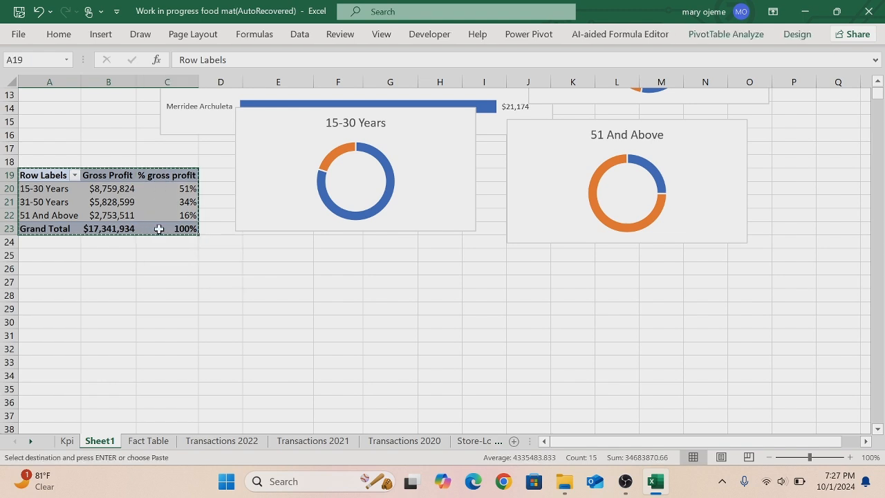
pyautogui.click(52, 313)
pyautogui.hotkey('ctrl', 'v')
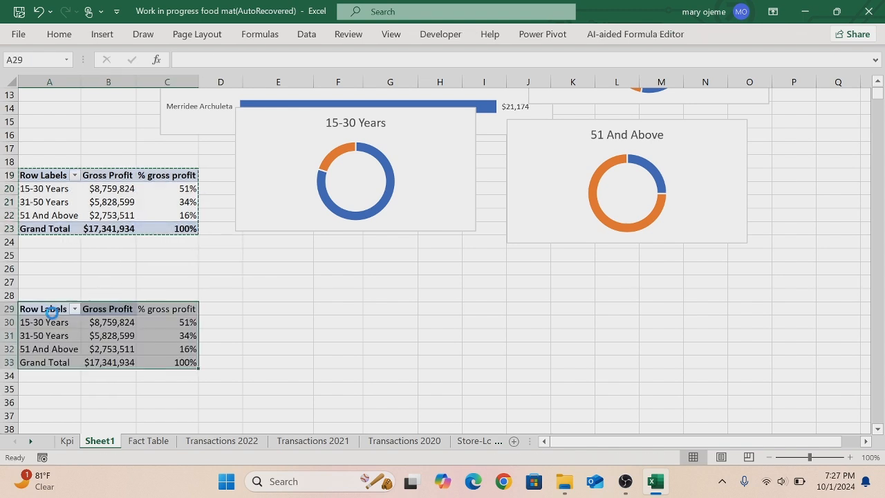
pyautogui.press('Escape')
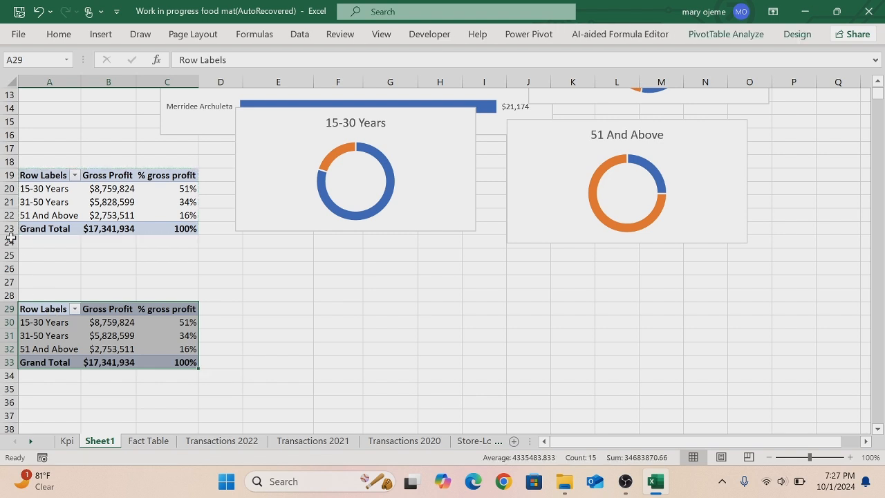
# Show the field list for the PivotTable at A29 and remove Age Bucket from its rows and % gross profit from its values.
pyautogui.click(51, 313)
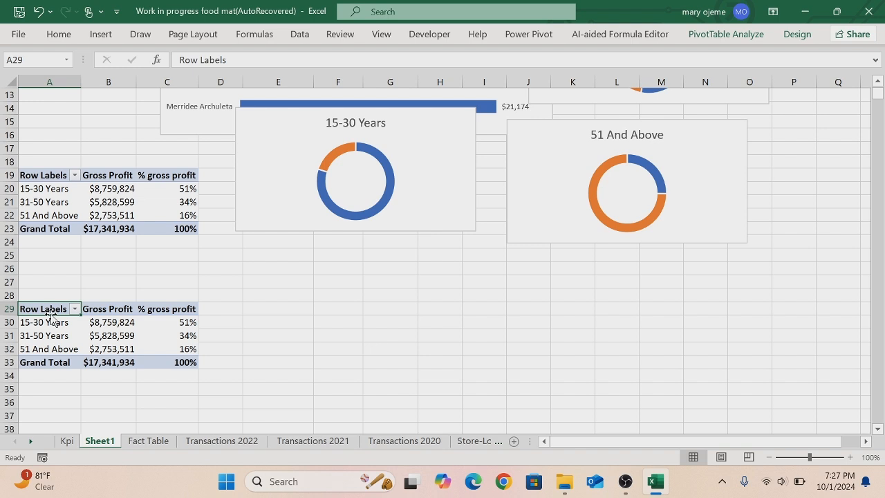
pyautogui.rightClick(58, 311)
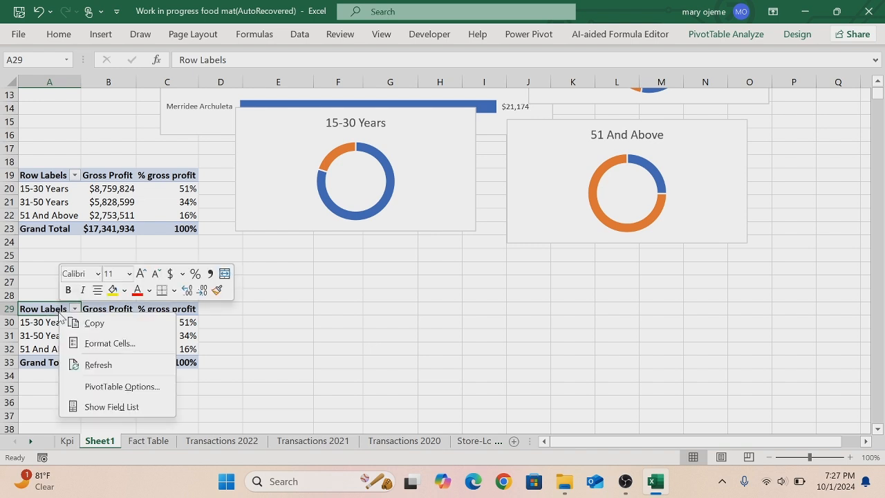
pyautogui.click(99, 408)
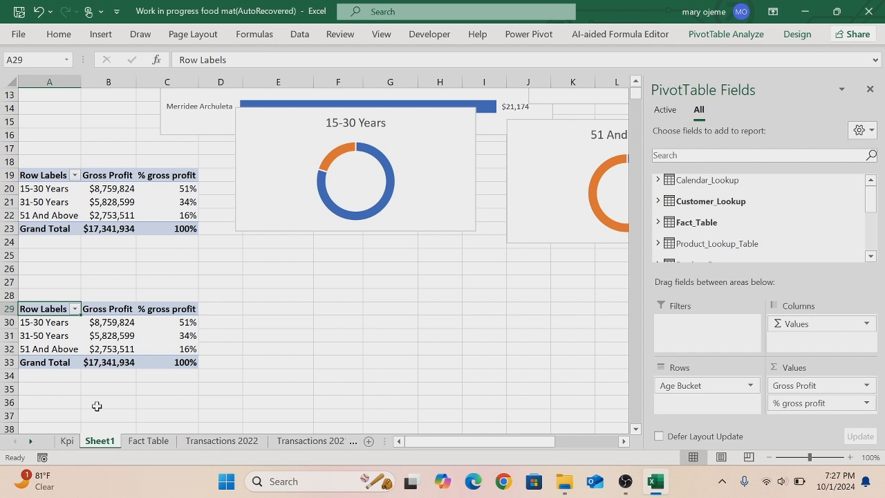
pyautogui.moveTo(698, 387); pyautogui.dragTo(539, 383)
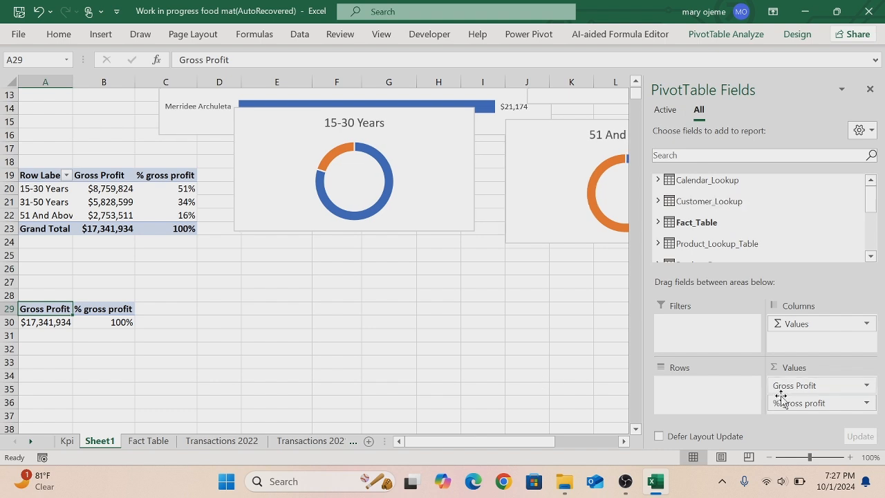
pyautogui.moveTo(784, 405); pyautogui.dragTo(483, 382)
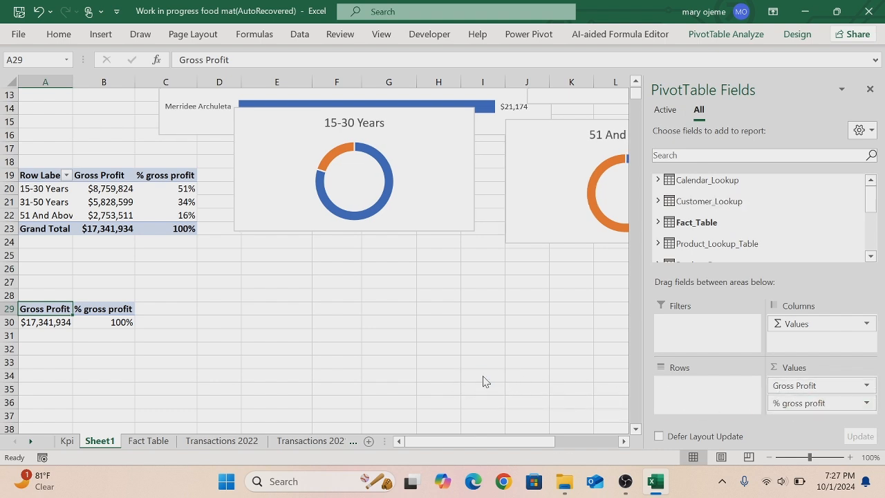
# Add the gender field from Customer_Lookup to the rows of the PivotTable at A29.
pyautogui.click(657, 202)
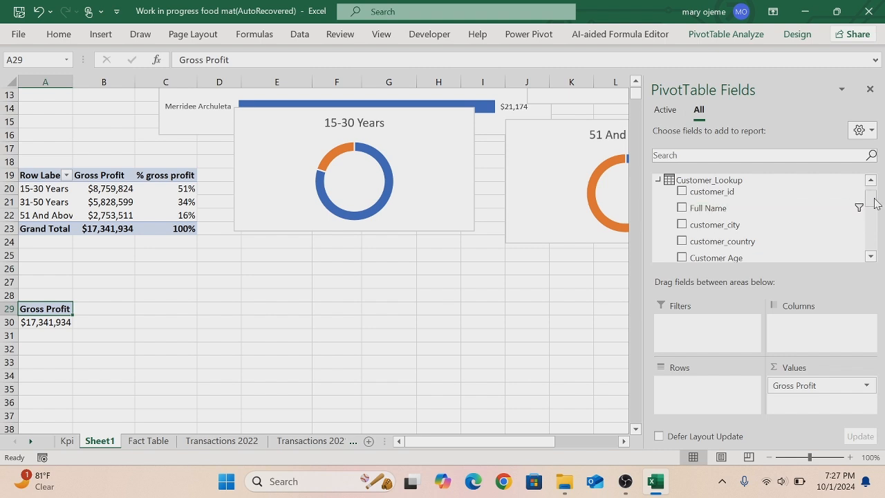
pyautogui.moveTo(874, 201); pyautogui.dragTo(871, 213)
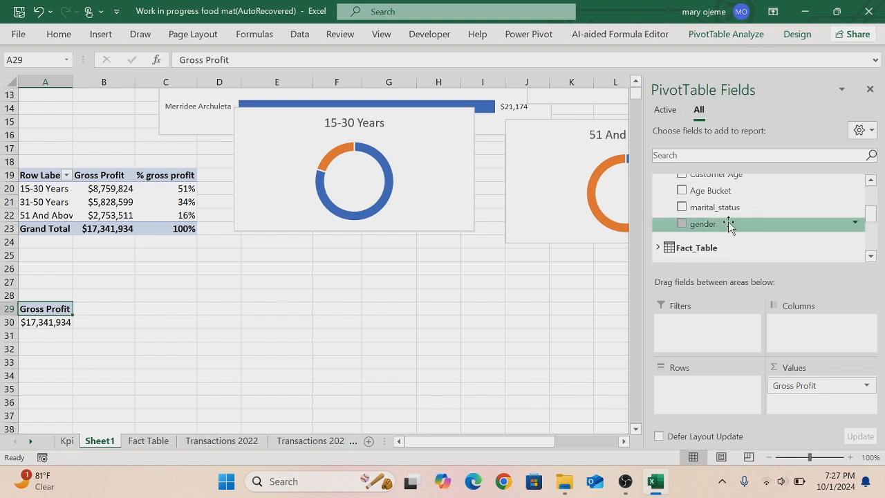
pyautogui.moveTo(720, 224); pyautogui.dragTo(697, 389)
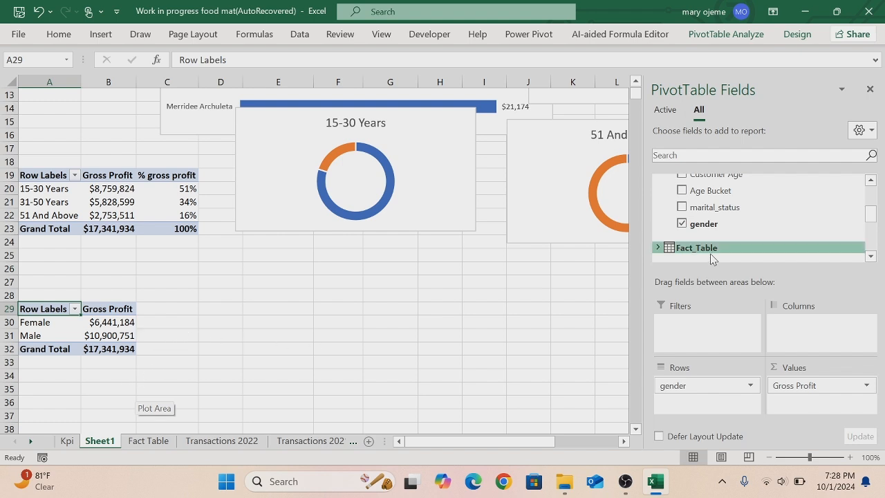
# Add the % gross p Gender measure from Fact_Table to the gender PivotTable's values, below Gross Profit.
pyautogui.click(658, 247)
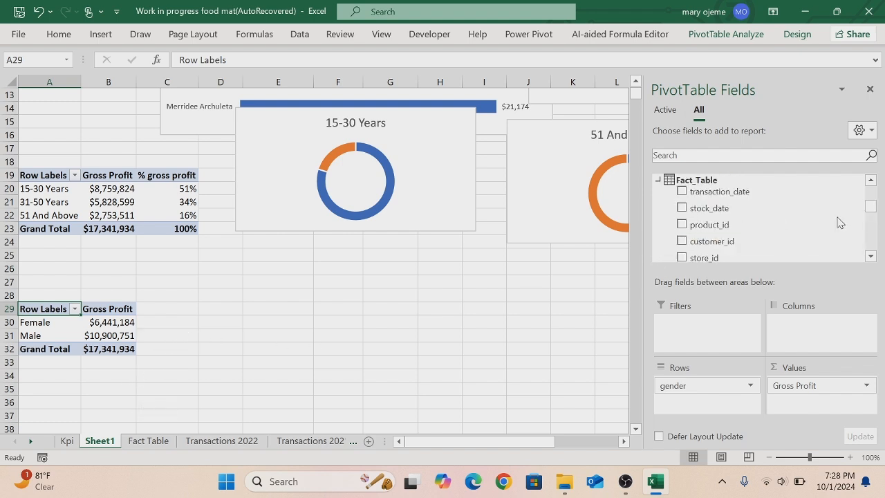
pyautogui.moveTo(872, 210); pyautogui.dragTo(874, 239)
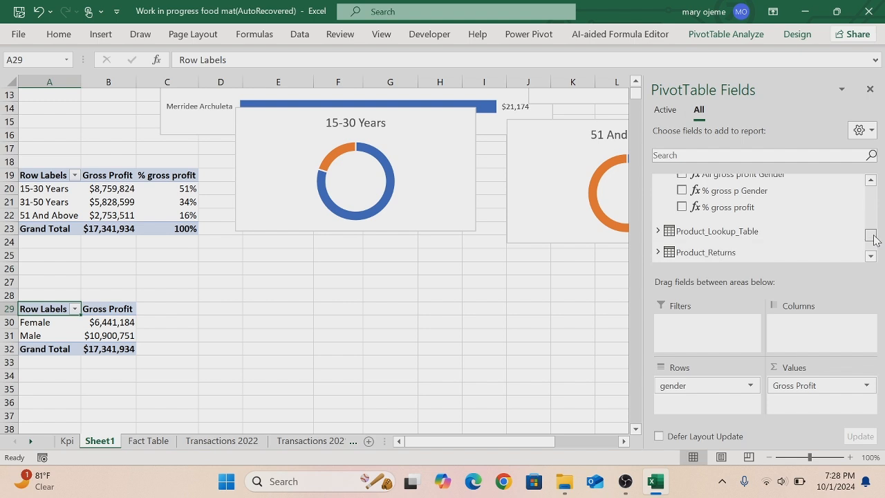
pyautogui.moveTo(736, 197)
pyautogui.mouseDown()
pyautogui.moveTo(752, 214)
pyautogui.moveTo(802, 398)
pyautogui.moveTo(818, 416)
pyautogui.moveTo(803, 405)
pyautogui.mouseUp()
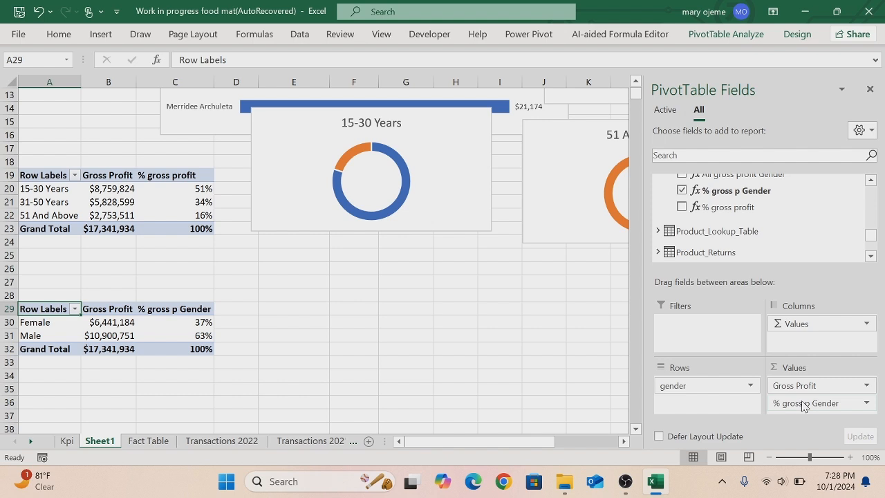
# Enter =a30 in E30 and fill it down to E31 to link the gender labels.
pyautogui.click(285, 319)
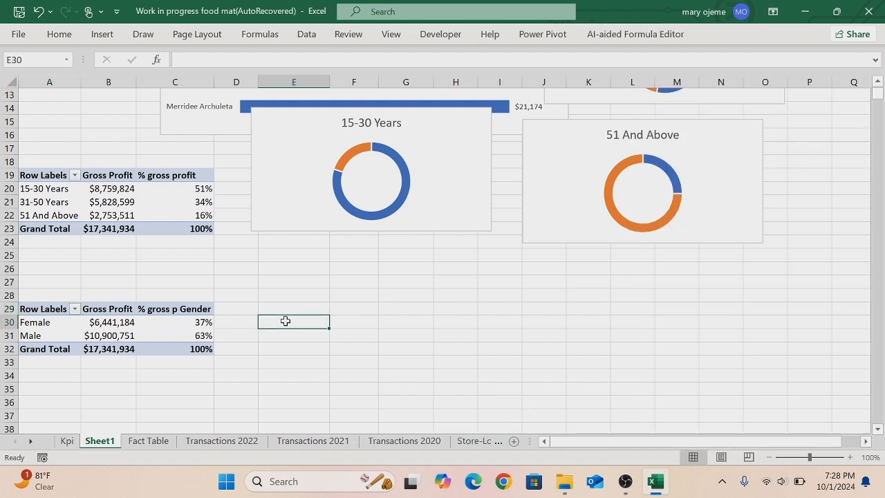
pyautogui.write('=a30')
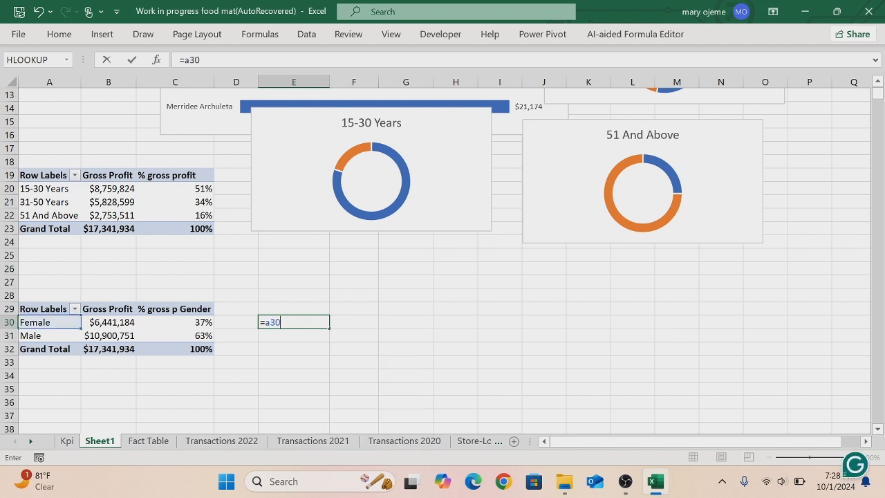
pyautogui.press('Tab')
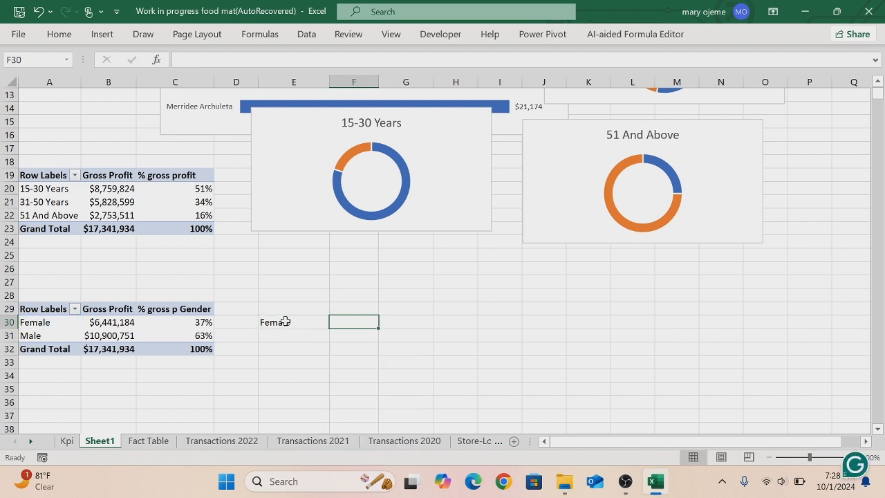
pyautogui.click(295, 319)
pyautogui.moveTo(329, 328); pyautogui.dragTo(330, 339)
# Enter =b30 in F30 to link the Female gross profit beside its label.
pyautogui.click(343, 322)
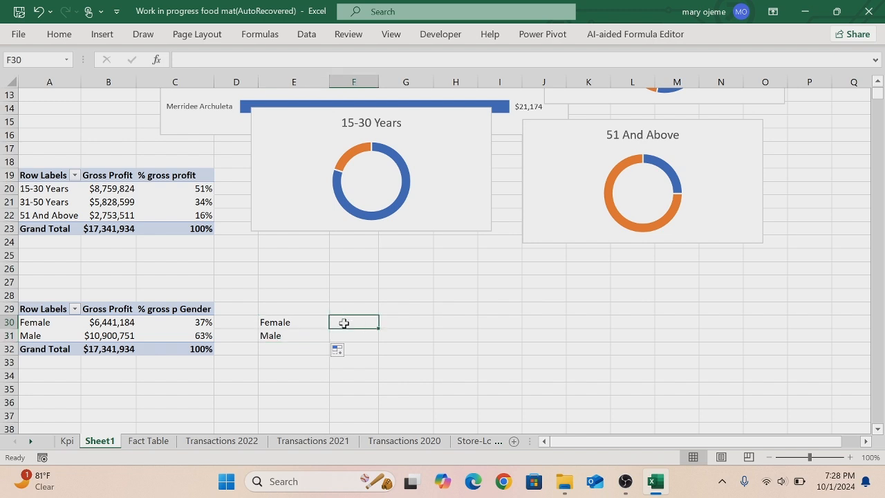
pyautogui.write('=')
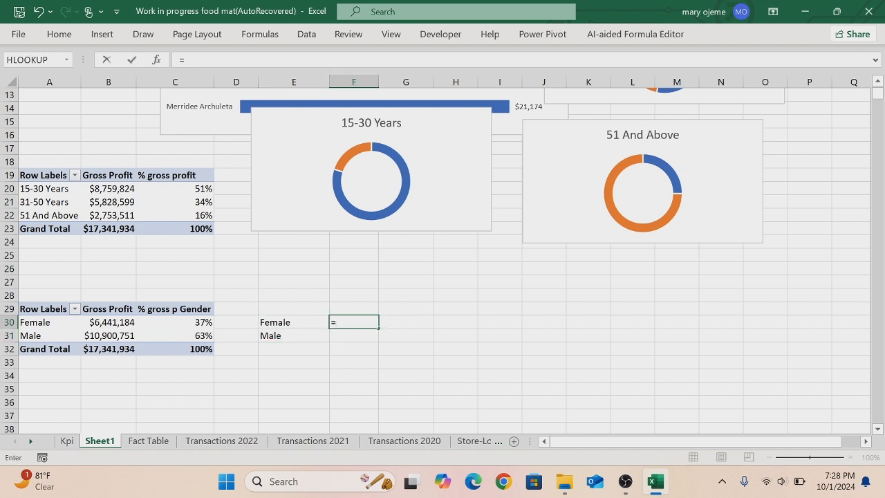
pyautogui.write('b30')
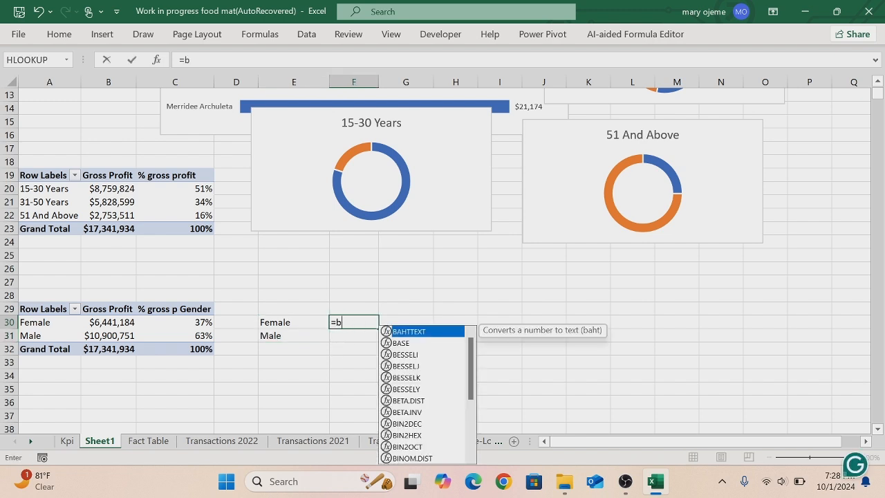
pyautogui.press('Return')
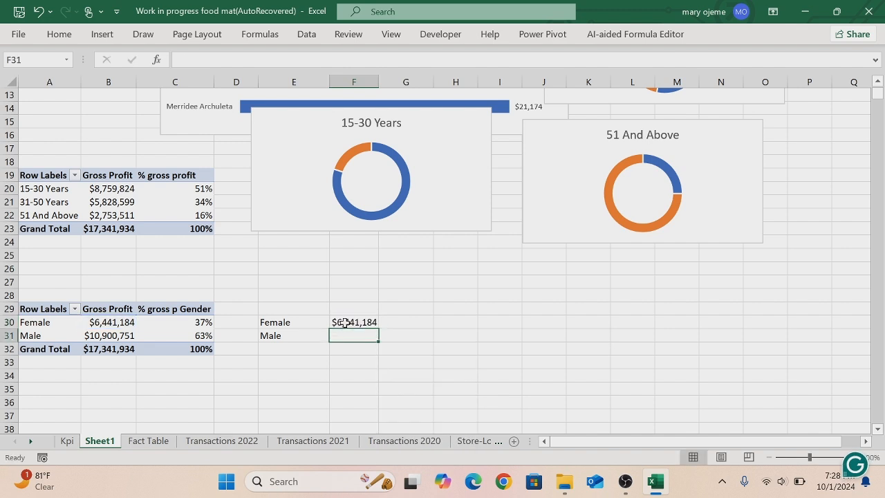
# Fill the gross profit link in F30 down to F31 and widen column F to fit the values.
pyautogui.click(347, 322)
pyautogui.moveTo(378, 330); pyautogui.dragTo(376, 340)
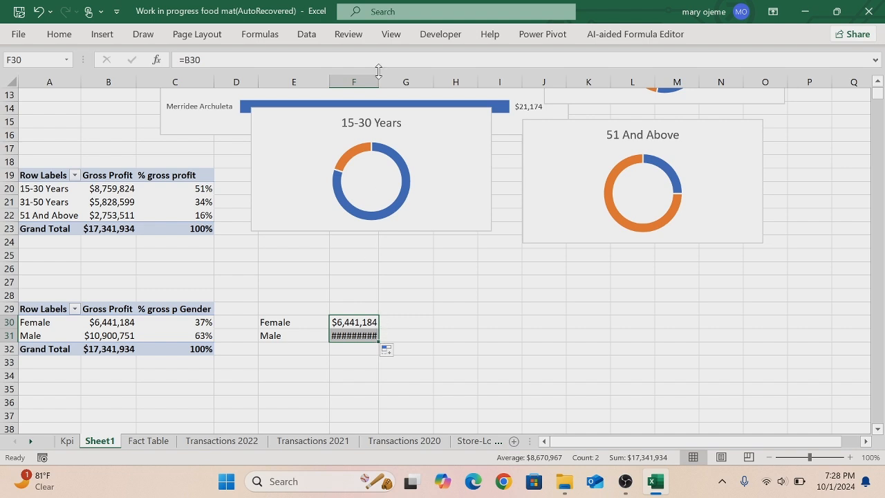
pyautogui.moveTo(381, 84); pyautogui.dragTo(402, 83)
# Enter =MAX(F30:F31)*1.25 in G29, above the gender helper values.
pyautogui.click(417, 318)
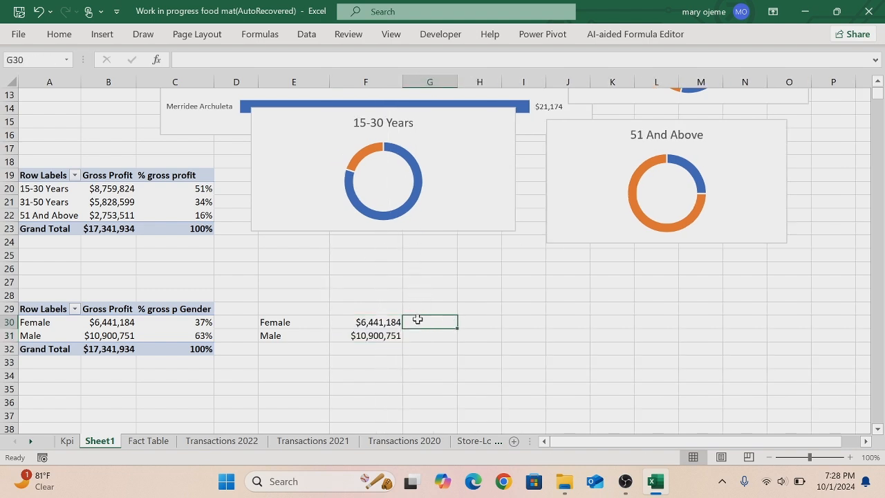
pyautogui.click(415, 306)
pyautogui.write('=max')
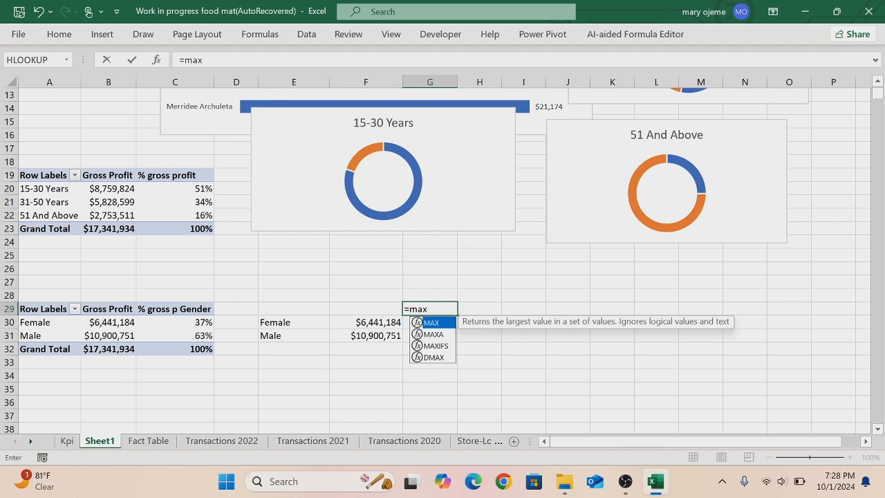
pyautogui.press('Tab')
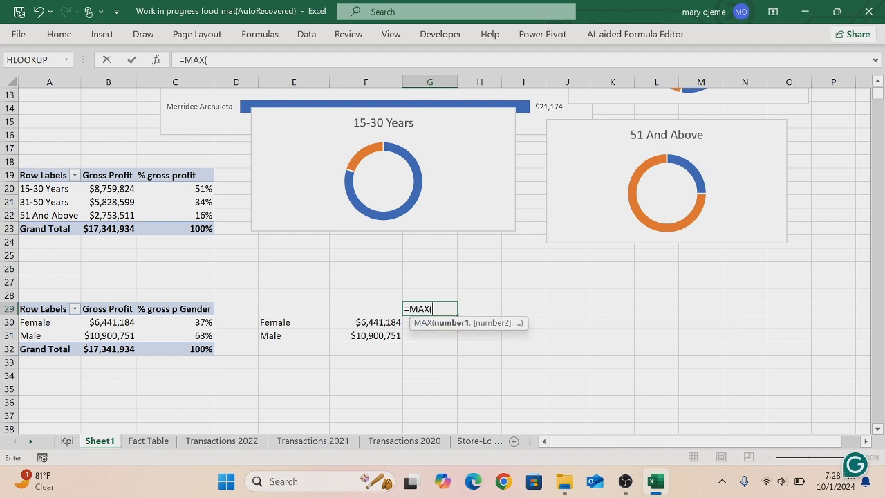
pyautogui.moveTo(376, 322); pyautogui.dragTo(377, 337)
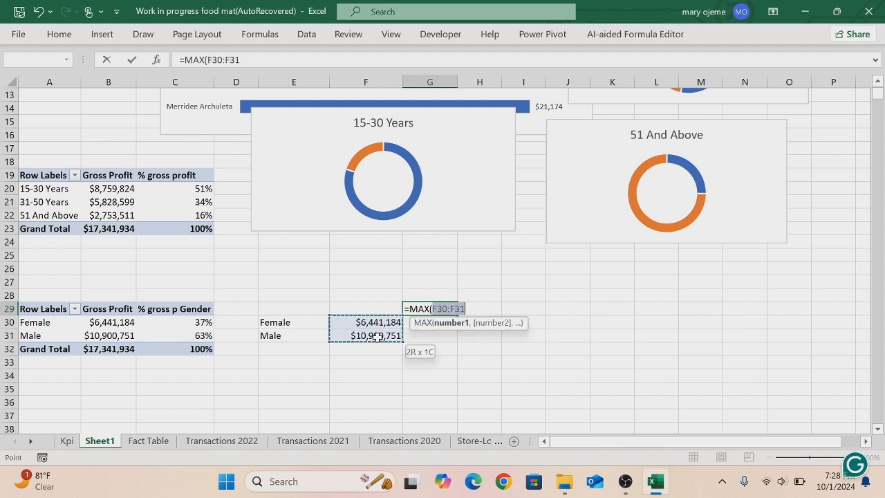
pyautogui.write(')')
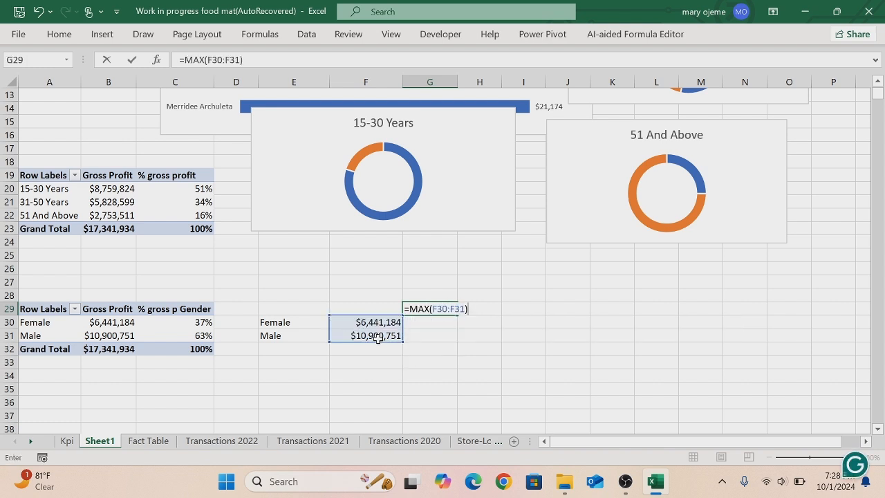
pyautogui.write('*1.25')
pyautogui.press('Return')
# Format cell G29 as Currency with the $ symbol and 0 decimal places.
pyautogui.click(416, 308)
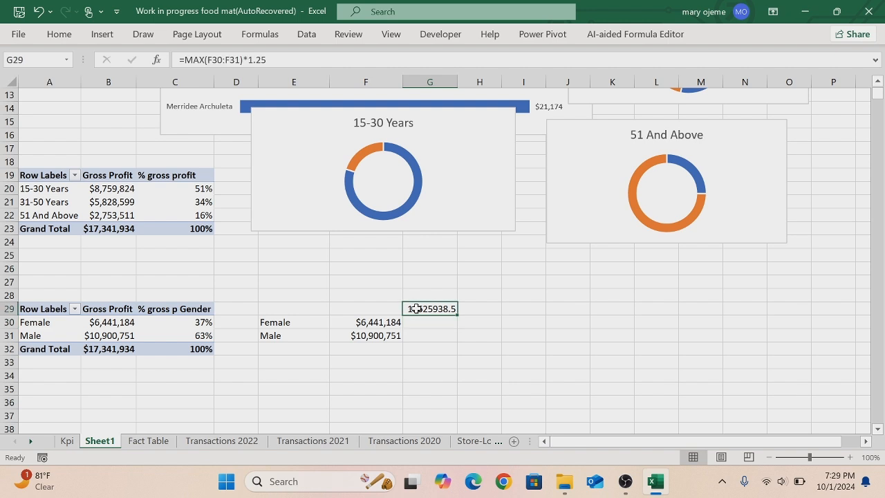
pyautogui.rightClick(416, 309)
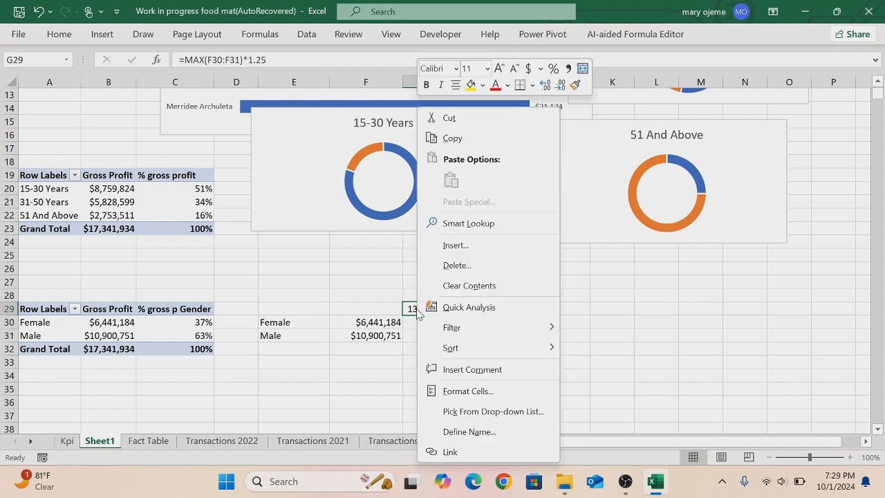
pyautogui.click(470, 391)
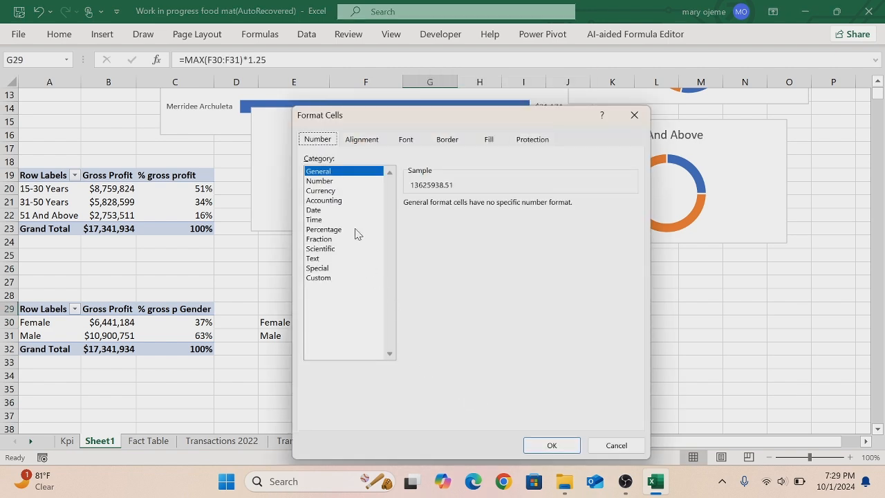
pyautogui.click(335, 192)
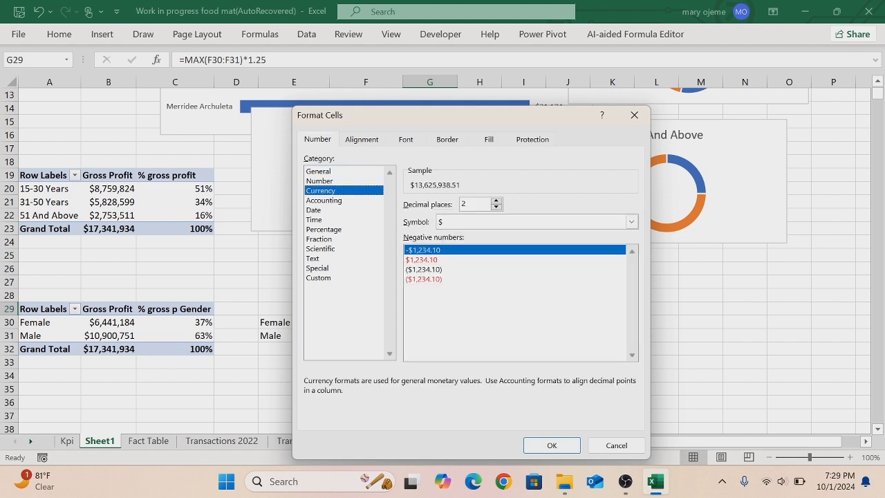
pyautogui.press('BackSpace')
pyautogui.write('0')
pyautogui.click(561, 445)
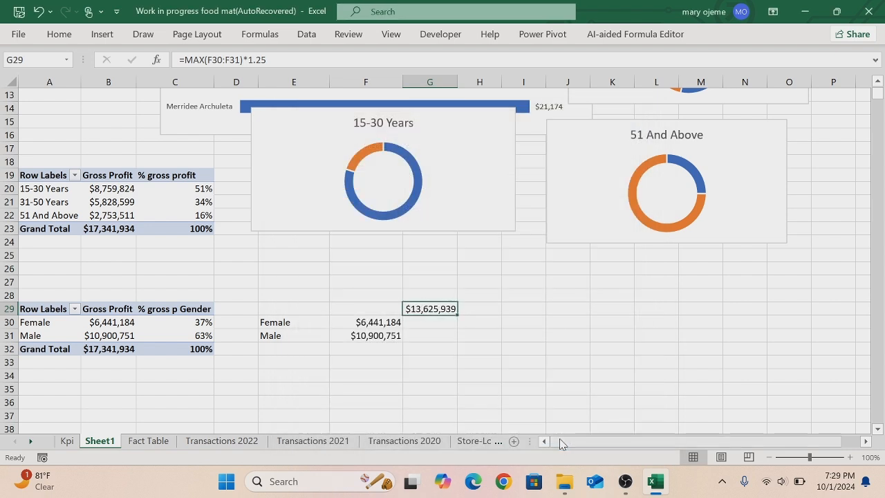
# Enter =G29-F30 in G30 to calculate the remainder for Female.
pyautogui.click(411, 325)
pyautogui.write('=')
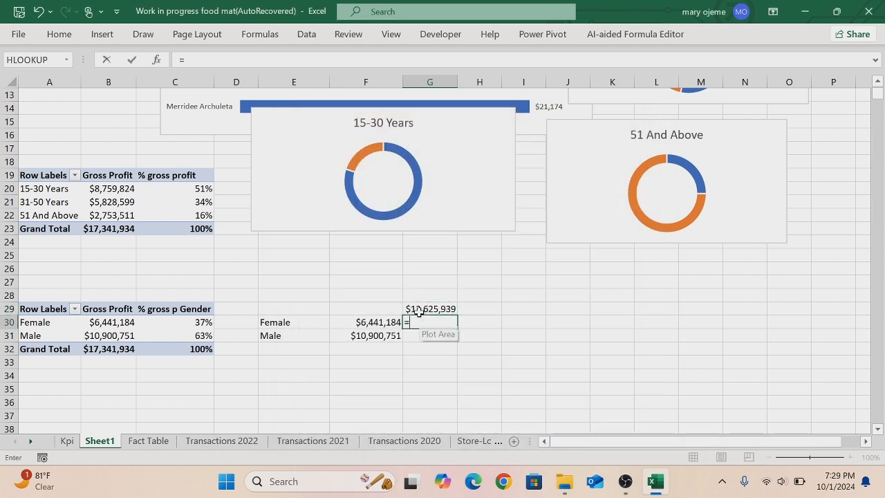
pyautogui.click(421, 308)
pyautogui.write('-')
pyautogui.click(386, 323)
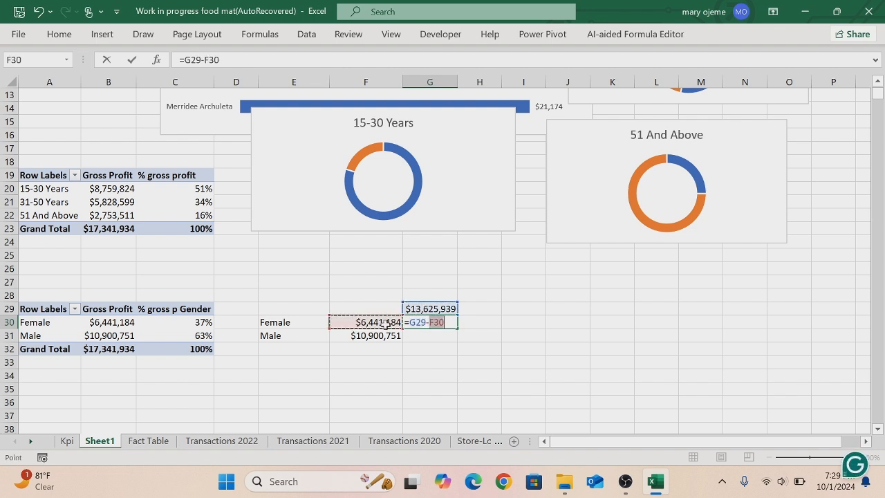
pyautogui.press('Return')
# Make the G29 reference in G30 absolute, giving =$G$29-F30, and fill the formula down to G31.
pyautogui.click(427, 323)
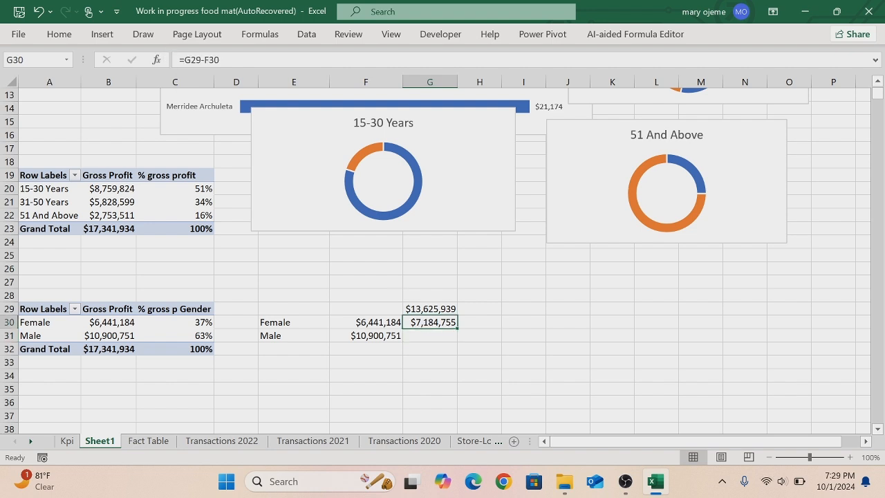
pyautogui.click(182, 60)
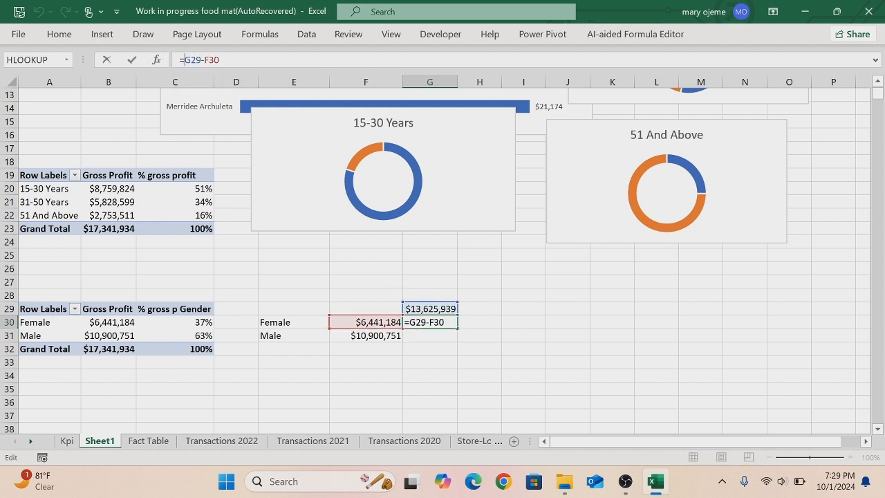
pyautogui.press('F4')
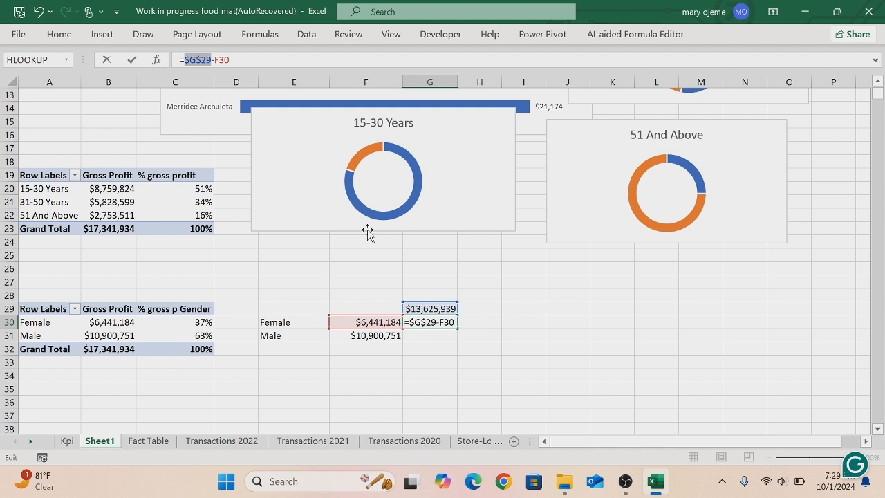
pyautogui.press('Return')
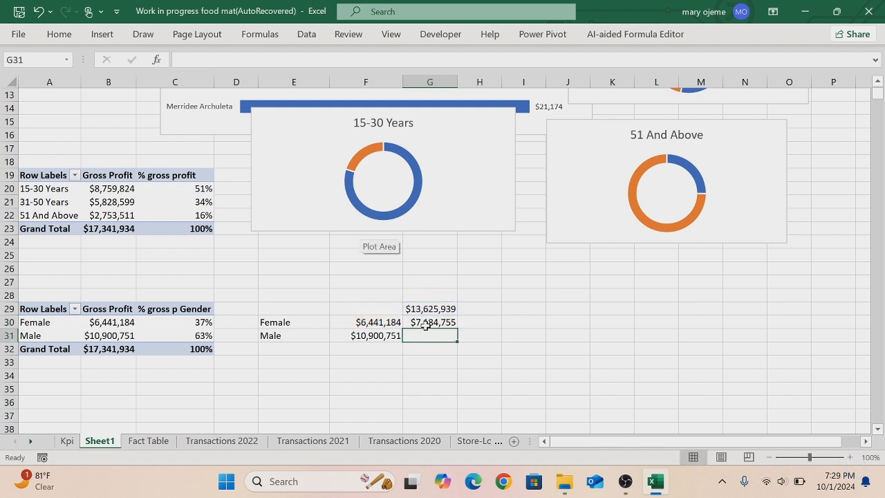
pyautogui.click(426, 323)
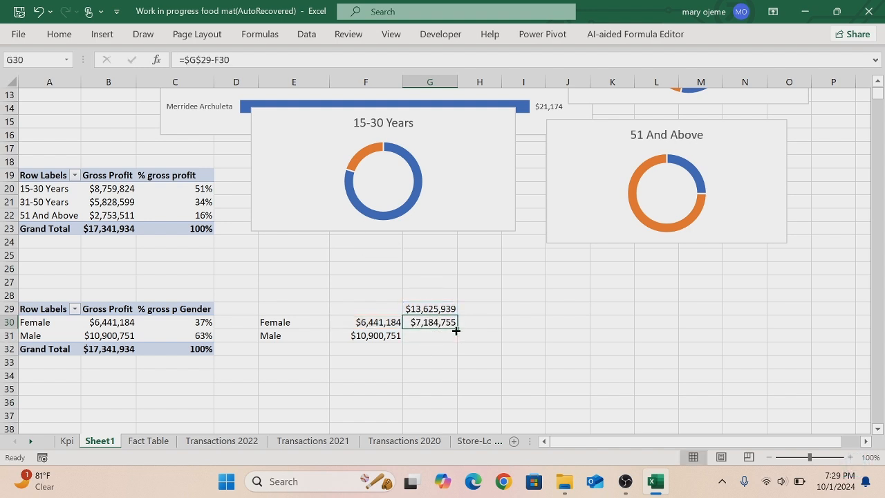
pyautogui.moveTo(459, 328); pyautogui.dragTo(455, 339)
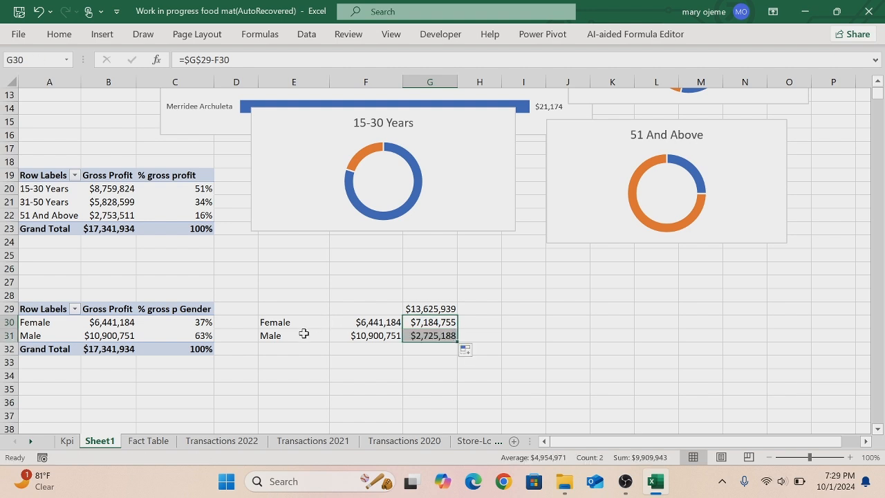
# Insert a 2-D Stacked Bar chart from the Female helper row E30:G30.
pyautogui.moveTo(278, 324); pyautogui.dragTo(420, 323)
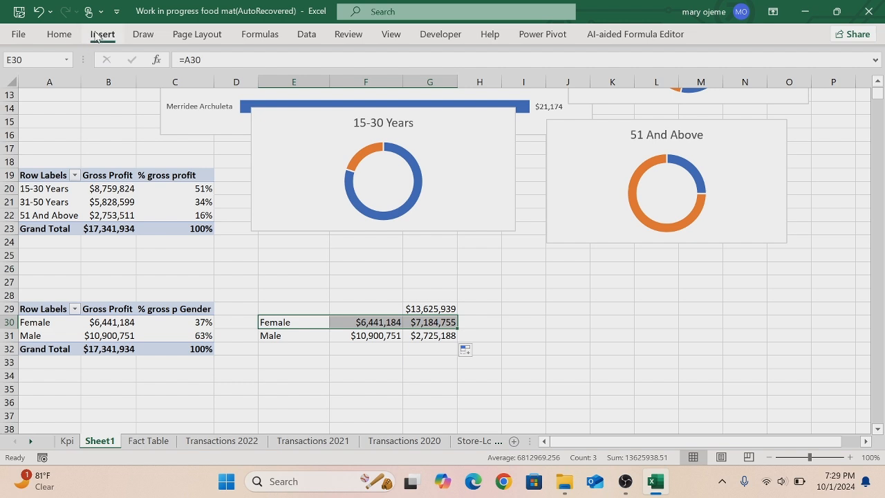
pyautogui.click(101, 34)
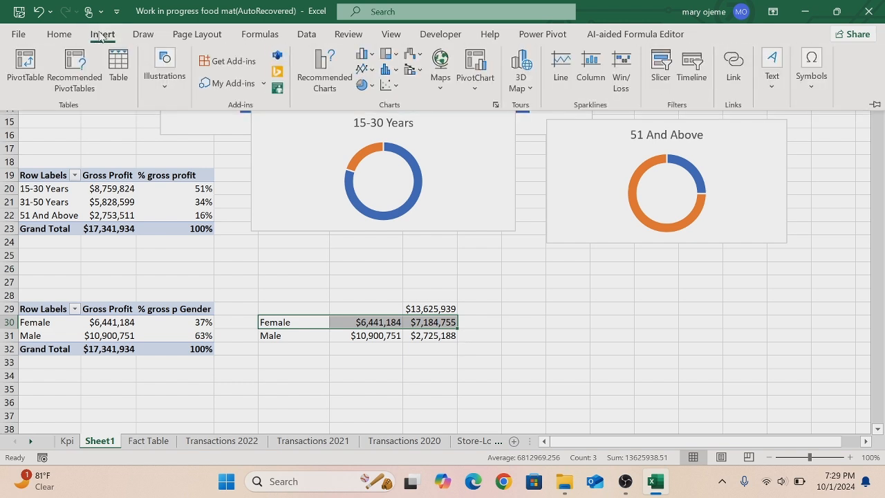
pyautogui.click(372, 55)
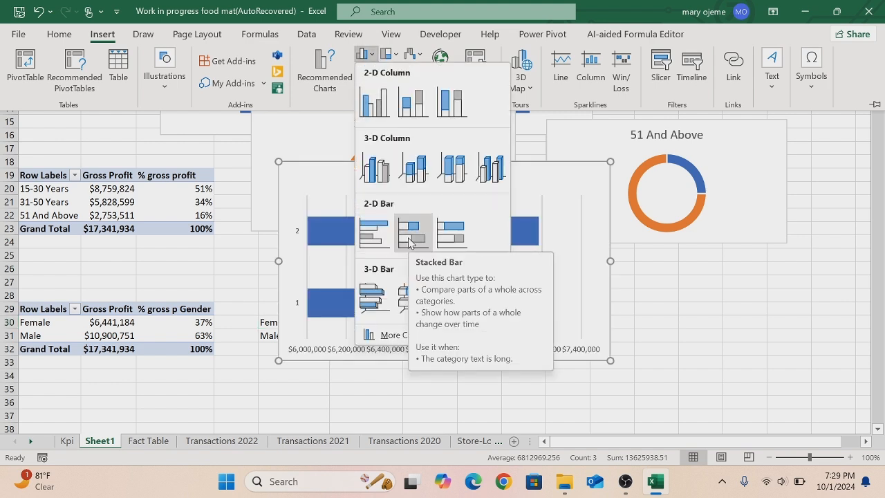
pyautogui.click(408, 238)
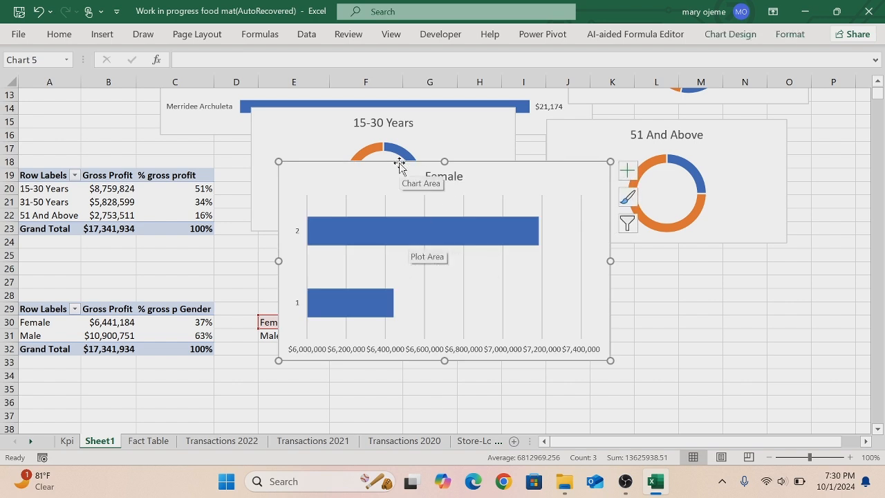
# Switch the rows and columns in the Female bar chart's data source.
pyautogui.rightClick(398, 164)
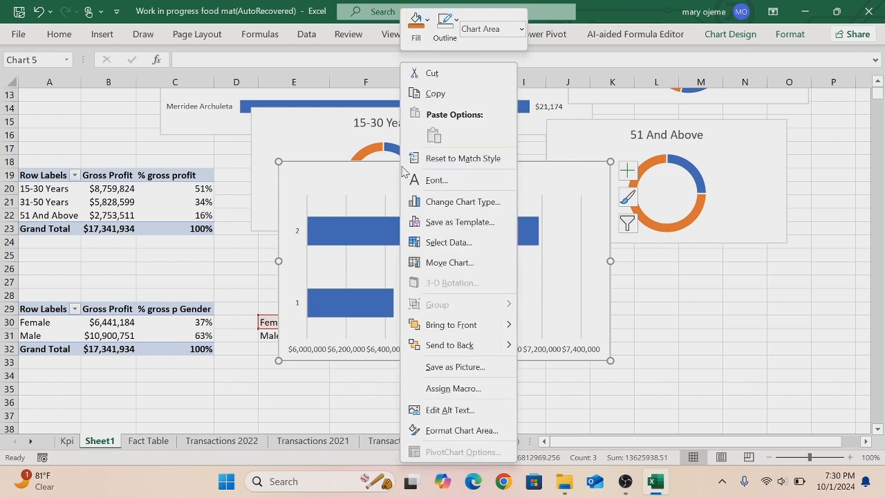
pyautogui.click(441, 243)
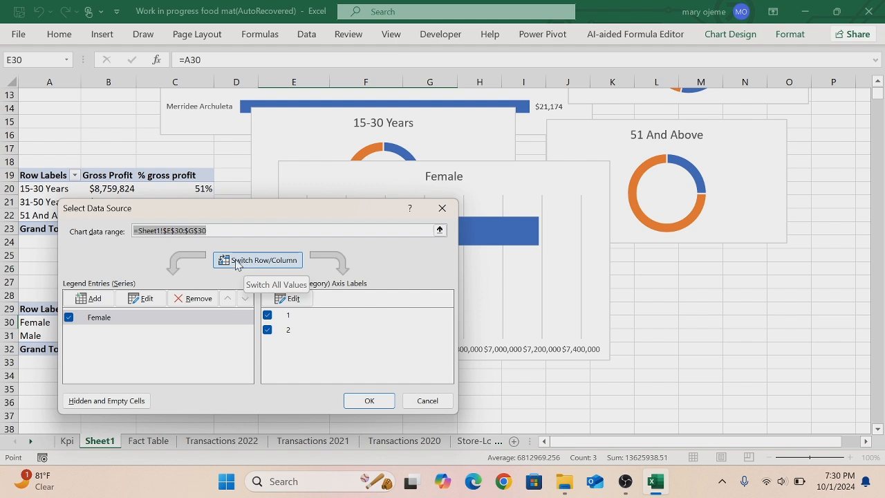
pyautogui.click(275, 268)
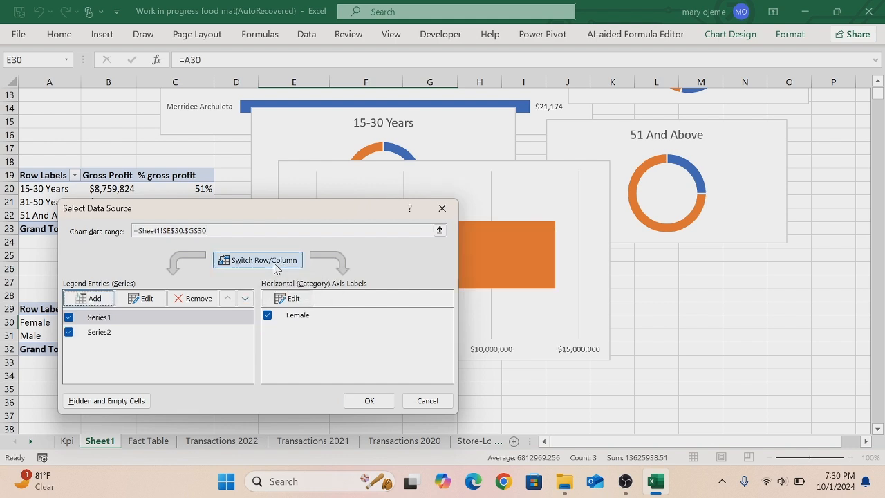
pyautogui.click(370, 401)
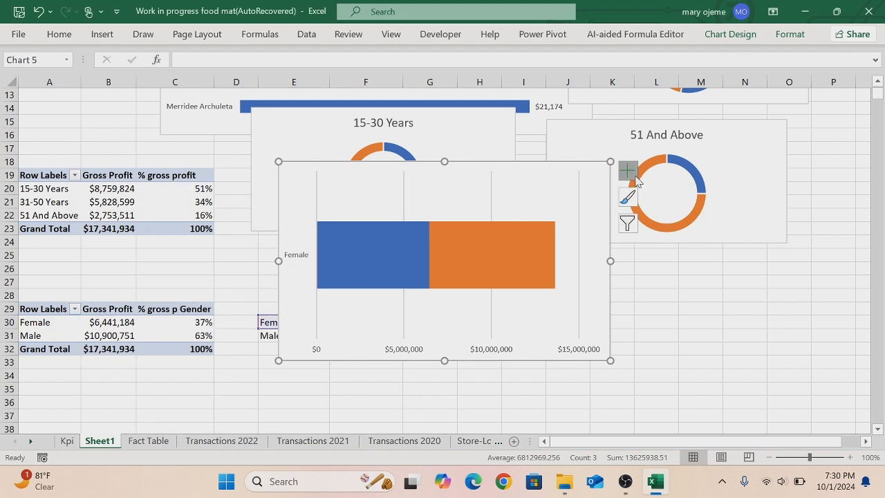
# Remove the primary horizontal axis and the gridlines from the Female bar chart, leaving data labels off.
pyautogui.click(627, 172)
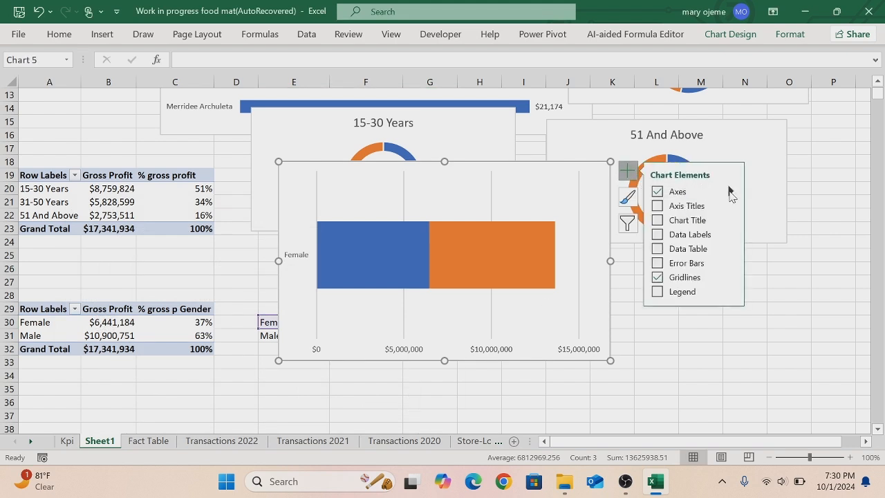
pyautogui.moveTo(730, 192)
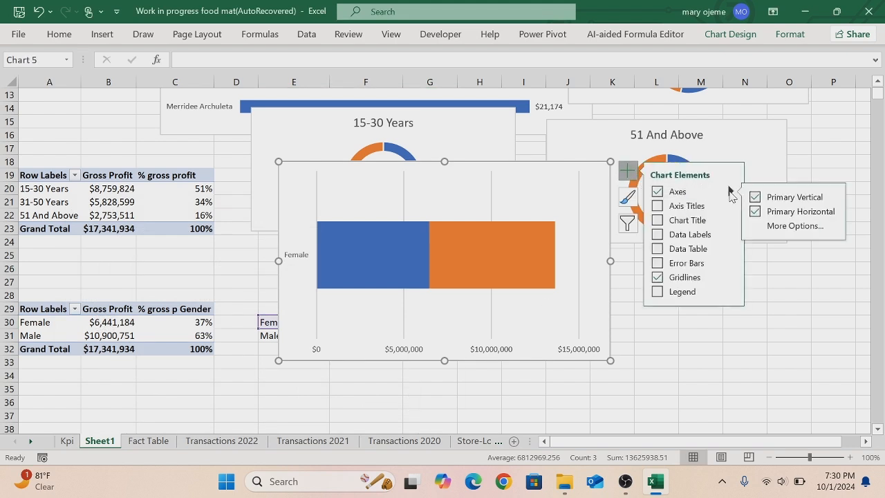
pyautogui.click(754, 212)
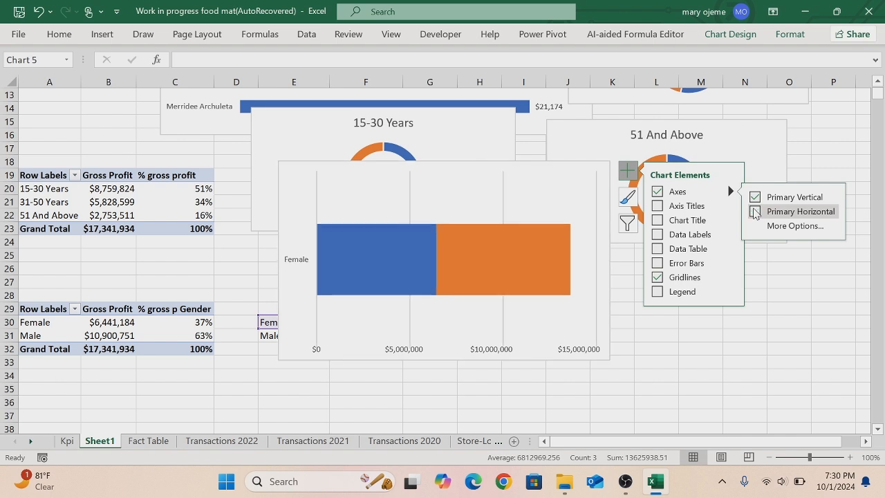
pyautogui.click(657, 277)
pyautogui.click(657, 235)
pyautogui.click(658, 235)
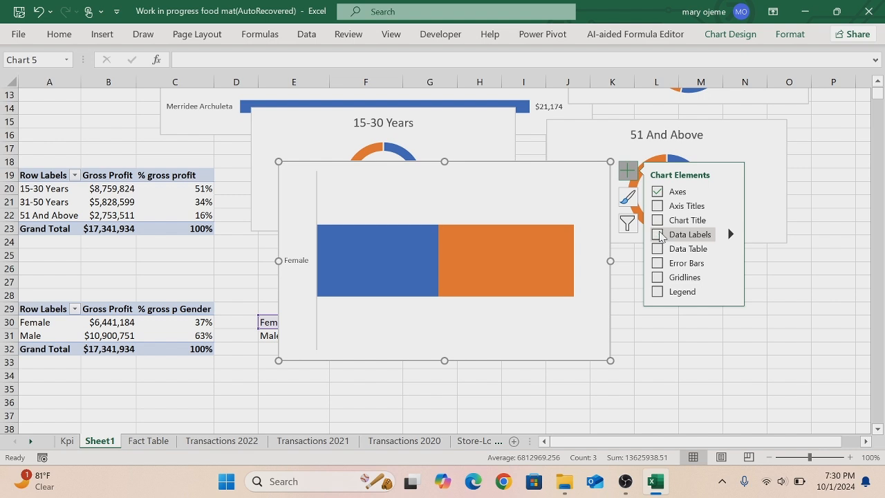
# Set the Female bar chart's vertical category axis to No Outline and deselect the chart.
pyautogui.rightClick(316, 206)
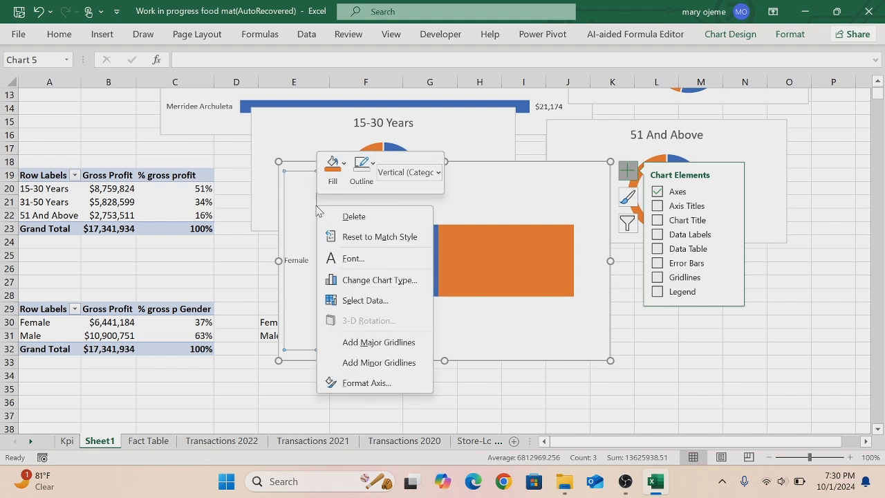
pyautogui.click(373, 166)
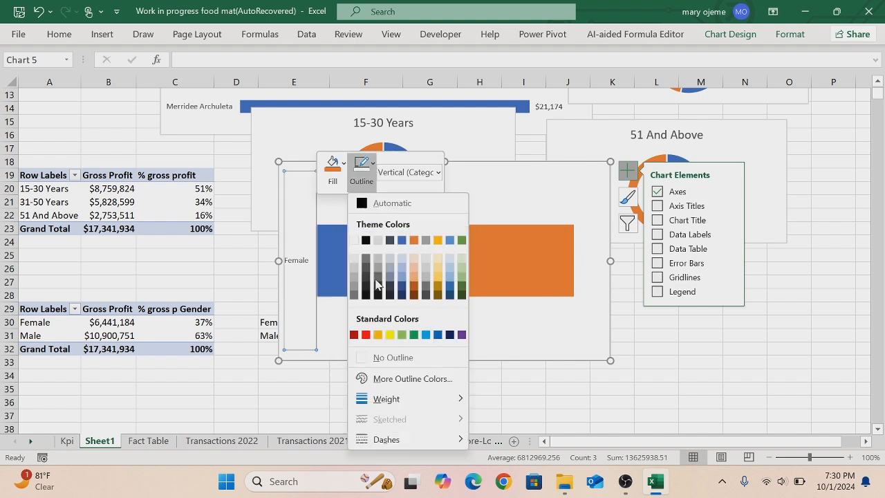
pyautogui.click(364, 357)
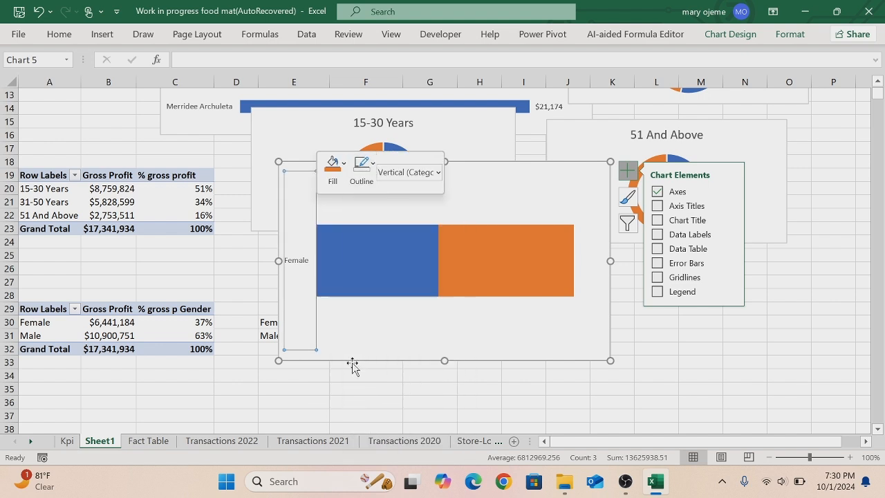
pyautogui.click(342, 389)
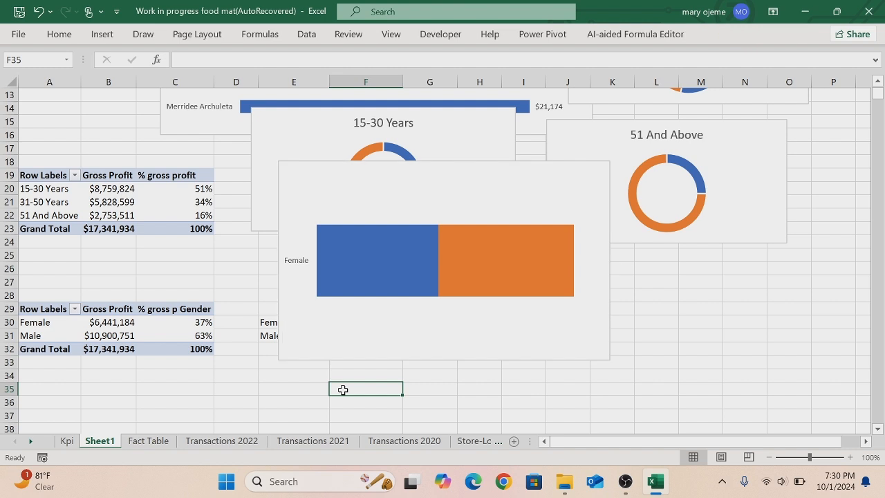
# Move the Female bar chart off the helper cells and insert a 2-D Stacked Bar chart from the Male helper row E31:G31.
pyautogui.click(362, 358)
pyautogui.moveTo(361, 360); pyautogui.dragTo(360, 280)
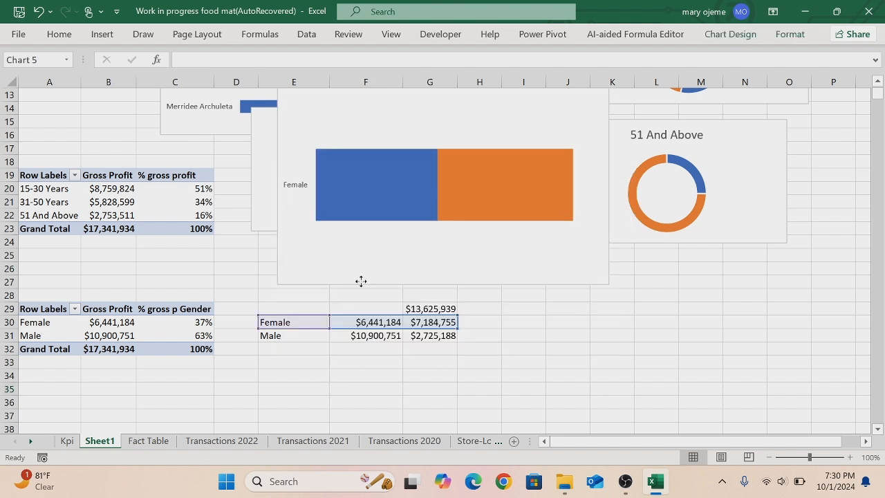
pyautogui.moveTo(268, 337); pyautogui.dragTo(443, 336)
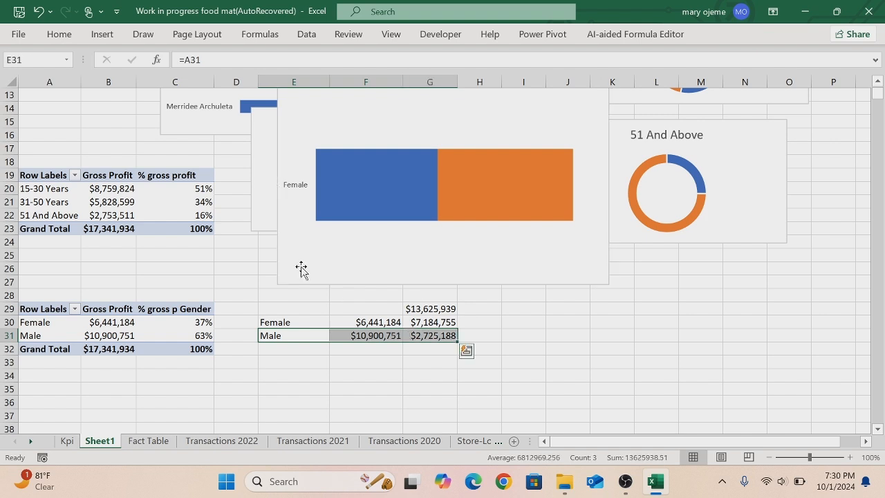
pyautogui.click(102, 36)
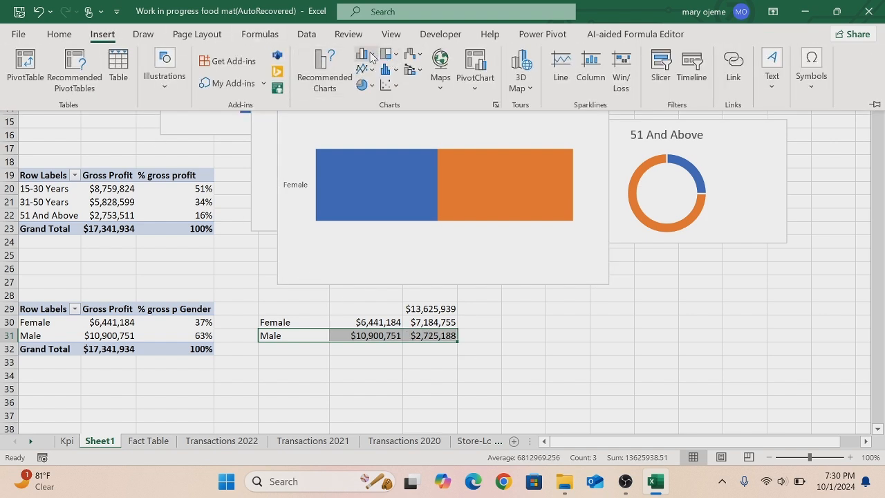
pyautogui.click(369, 55)
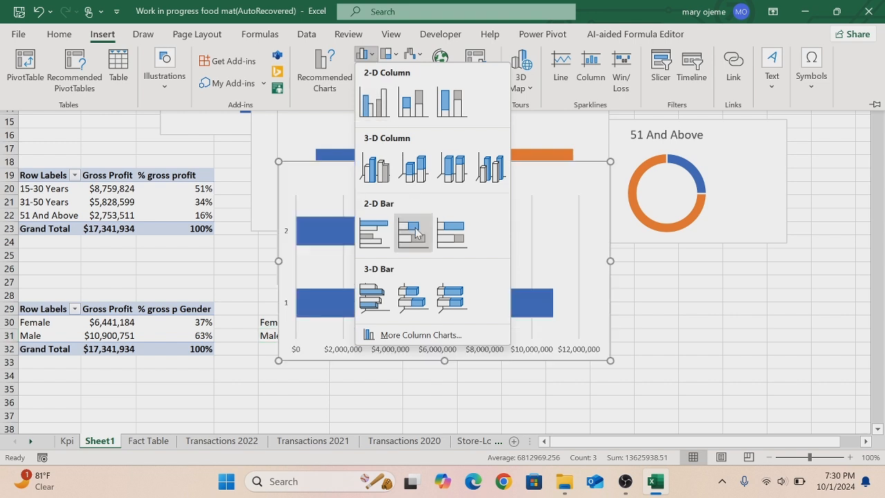
pyautogui.click(415, 231)
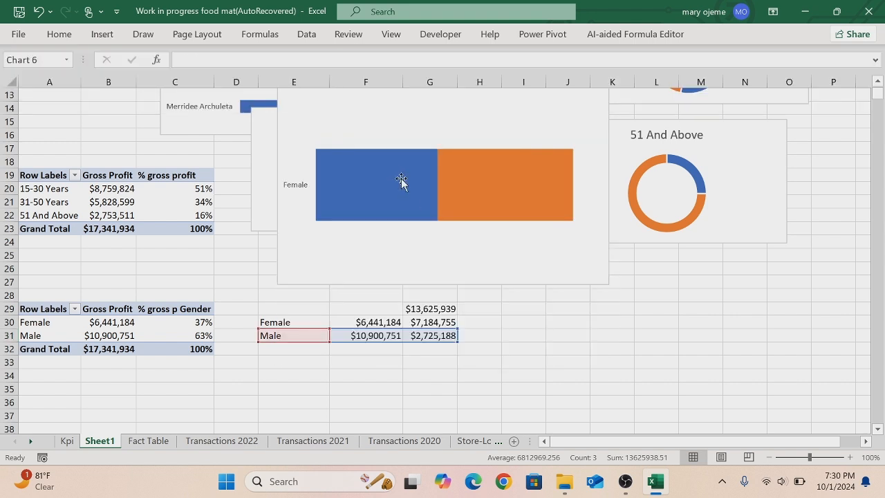
# Switch the rows and columns in the Male bar chart's data source.
pyautogui.rightClick(387, 164)
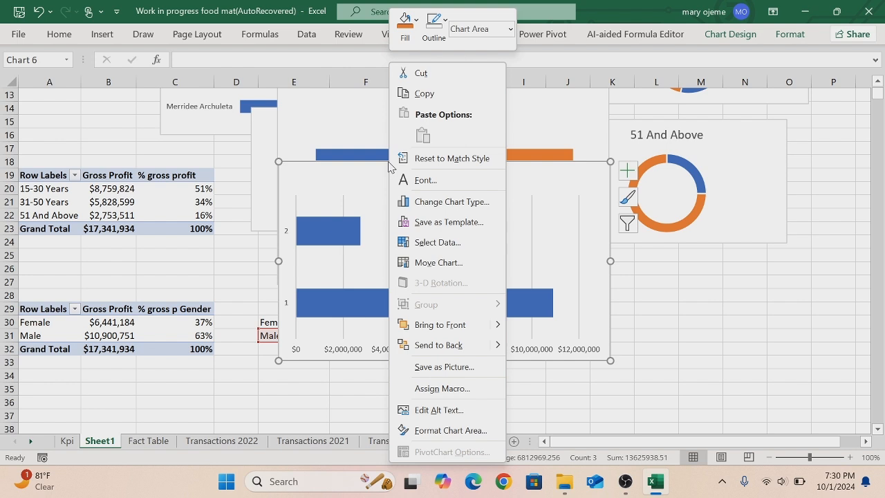
pyautogui.click(429, 245)
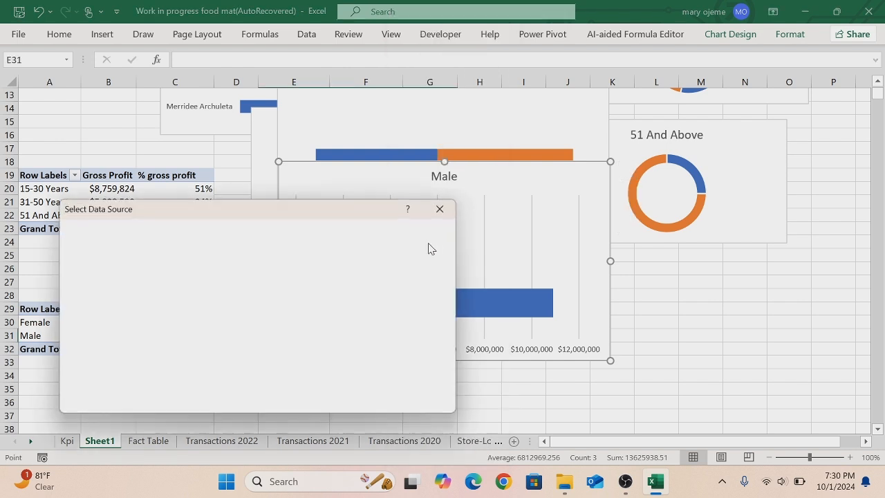
pyautogui.click(275, 262)
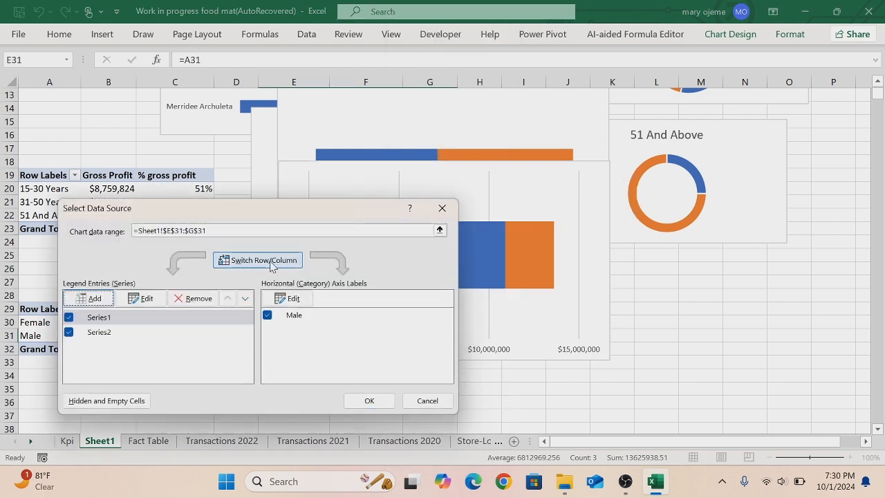
pyautogui.click(365, 402)
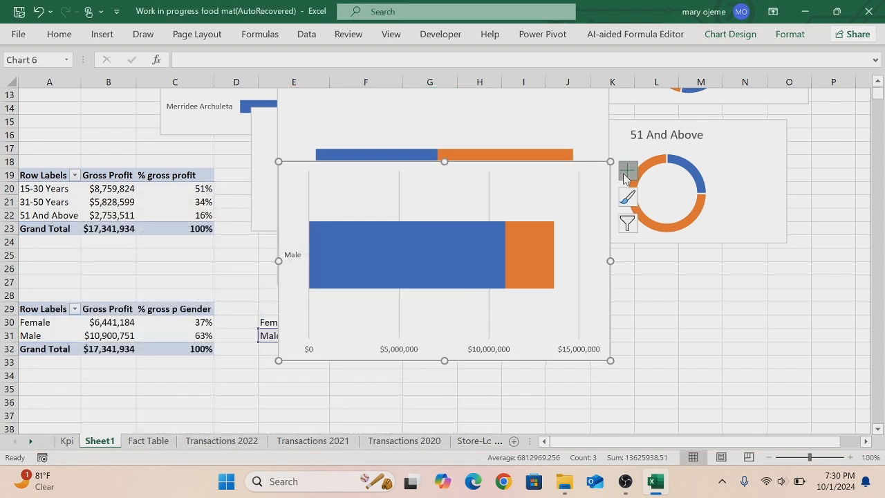
# Remove the primary horizontal axis and the gridlines from the Male bar chart.
pyautogui.click(627, 170)
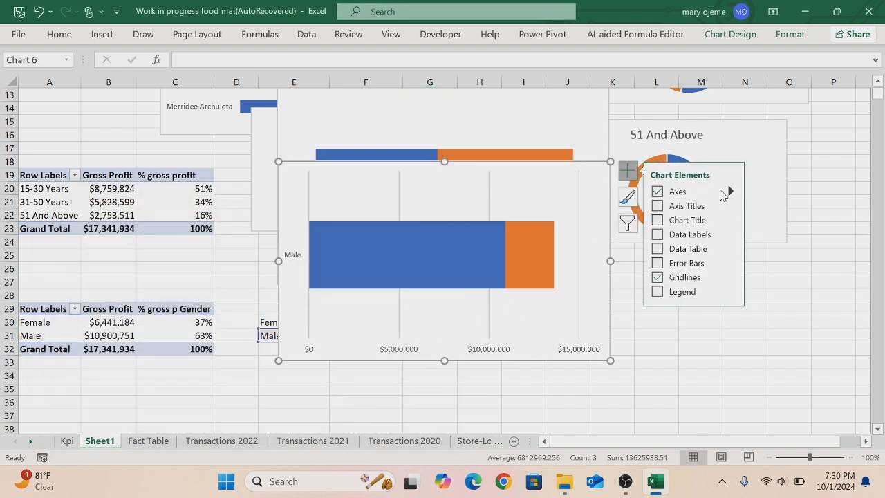
pyautogui.click(731, 191)
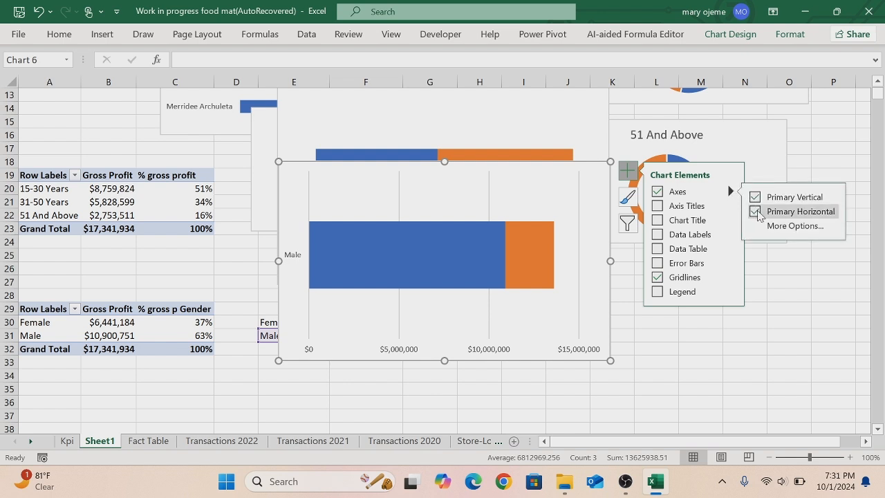
pyautogui.click(755, 212)
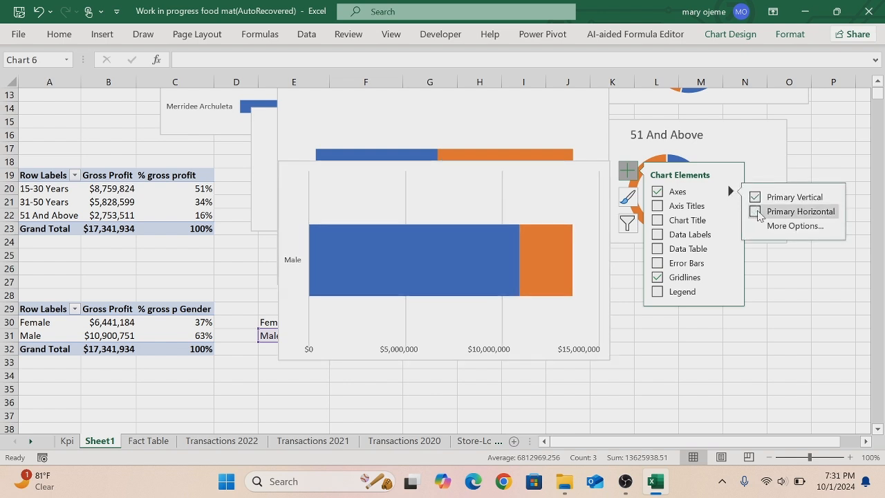
pyautogui.click(657, 277)
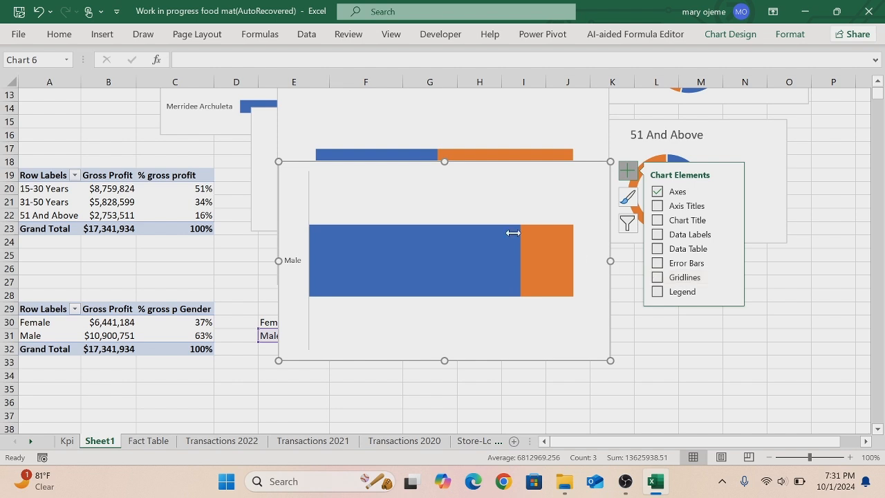
# Set the Male bar chart's vertical category axis to No Outline and deselect the chart.
pyautogui.rightClick(308, 191)
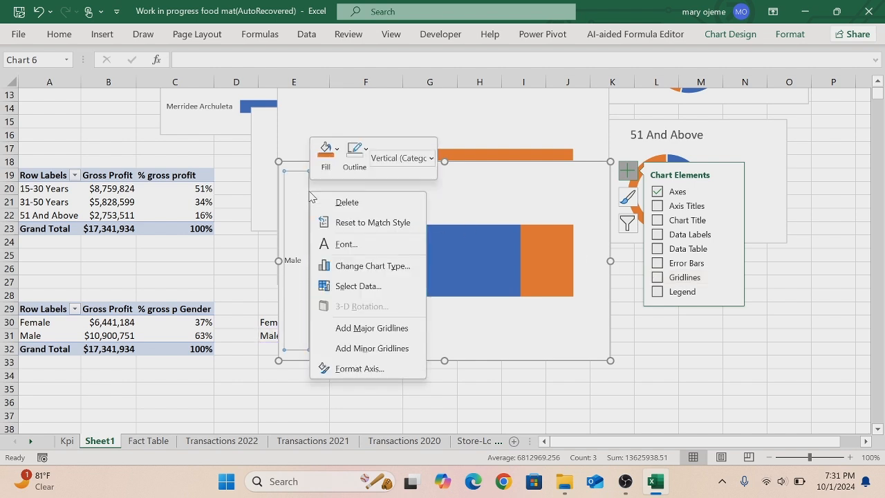
pyautogui.click(365, 150)
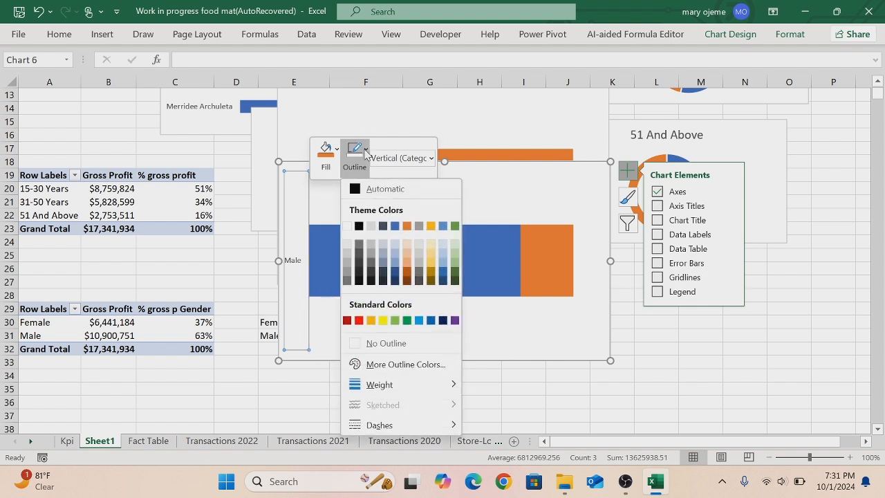
pyautogui.click(353, 344)
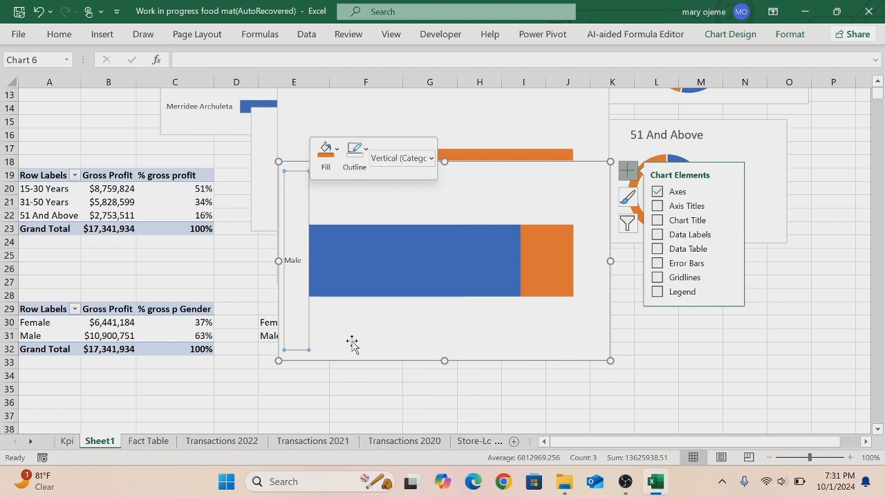
pyautogui.click(382, 370)
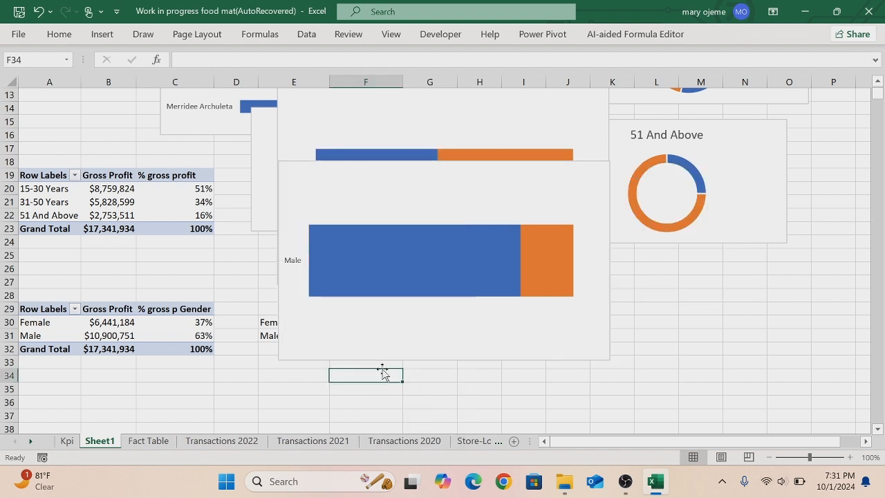
# Select the Male and Female bar charts together and shrink both to a smaller size.
pyautogui.click(304, 178)
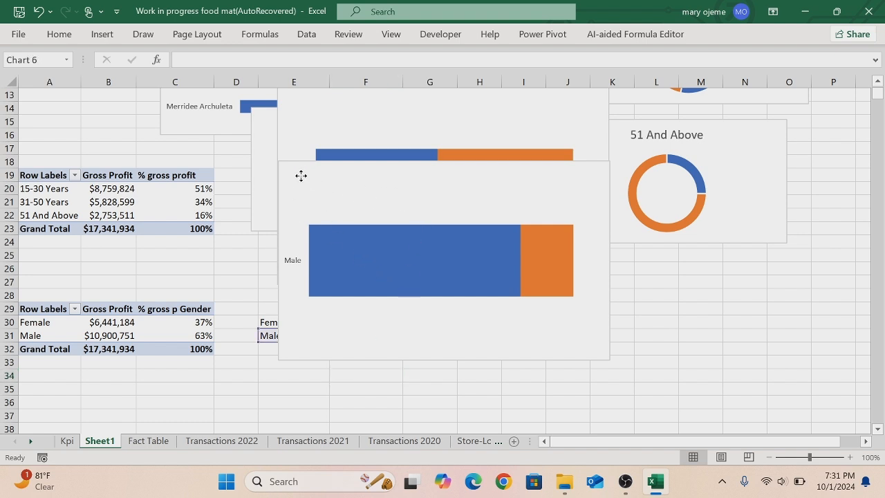
pyautogui.click(290, 110)
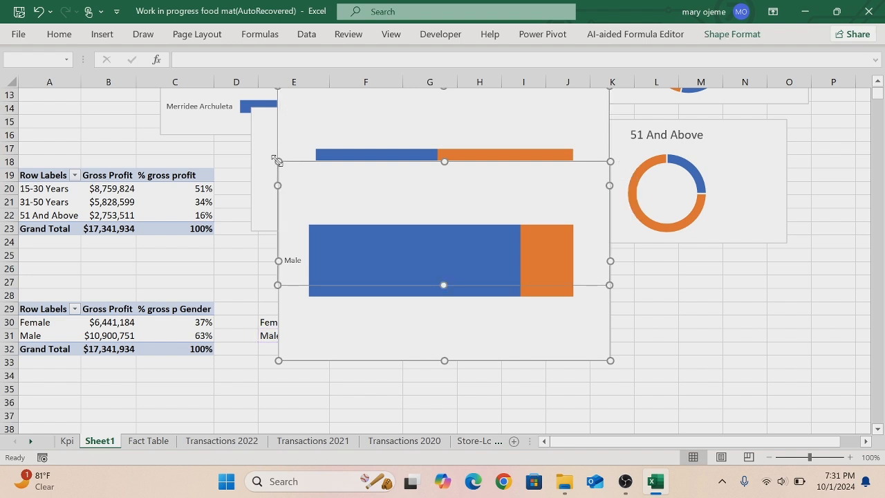
pyautogui.moveTo(276, 161); pyautogui.dragTo(383, 204)
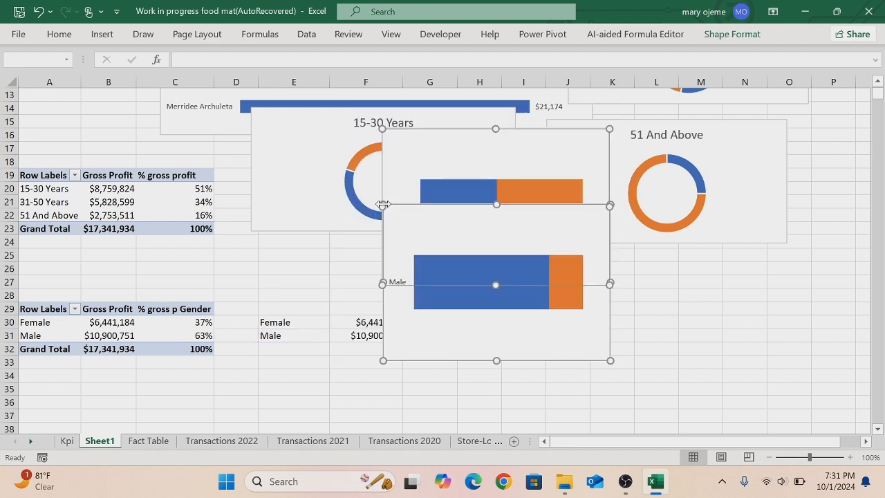
pyautogui.moveTo(610, 362); pyautogui.dragTo(603, 308)
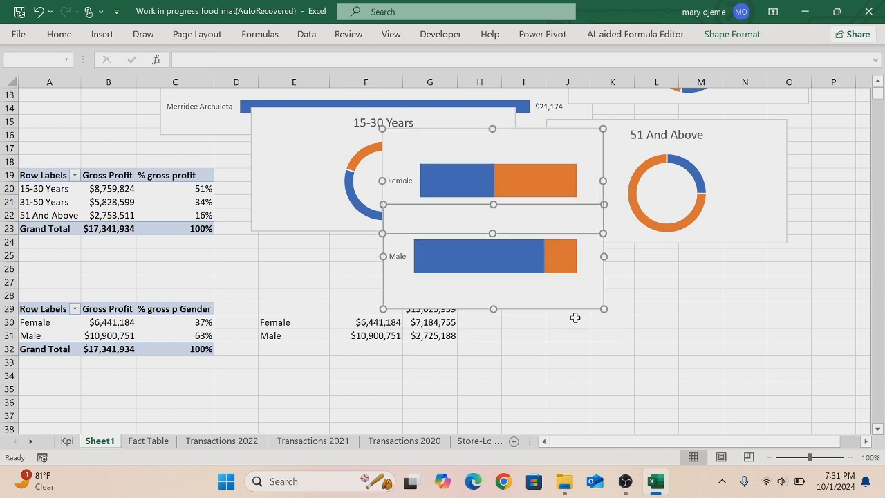
# Place the Male bar chart below the 51 And Above doughnut and the Female bar chart below the 15-30 Years doughnut.
pyautogui.click(569, 344)
pyautogui.moveTo(549, 309); pyautogui.dragTo(736, 356)
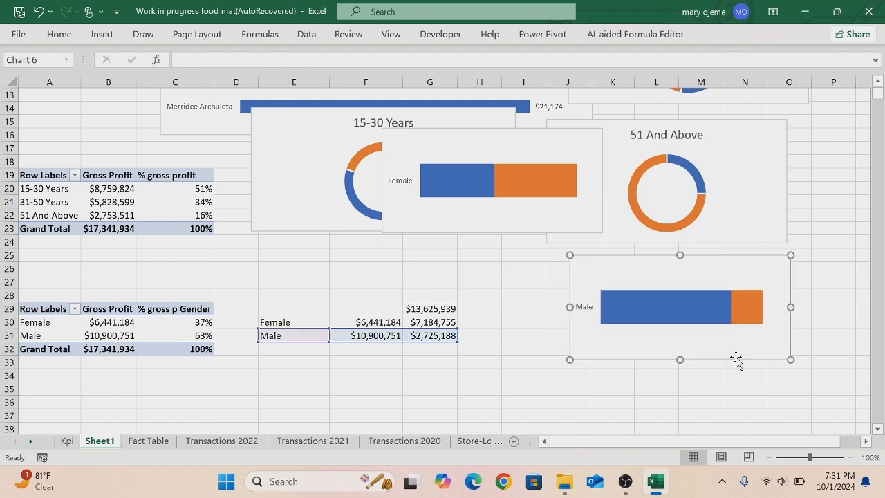
pyautogui.moveTo(531, 228); pyautogui.dragTo(425, 325)
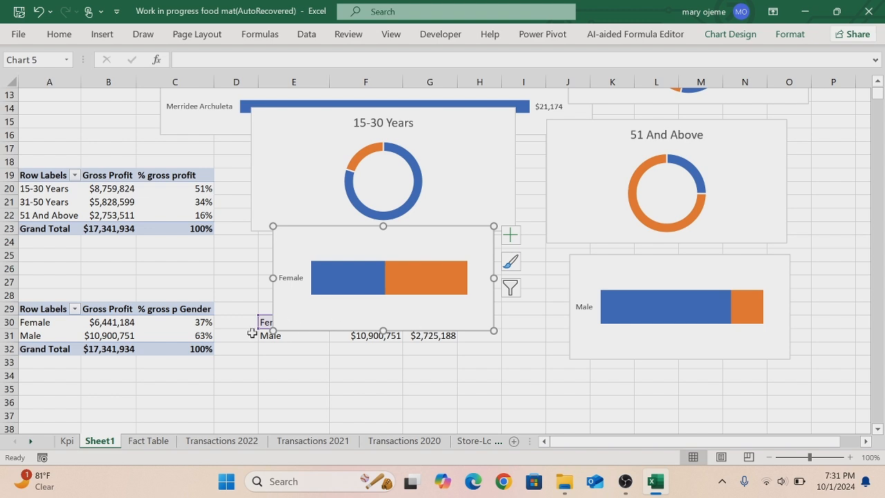
# Copy the gender PivotTable in A29:C32 and paste it at A37.
pyautogui.moveTo(40, 311); pyautogui.dragTo(192, 344)
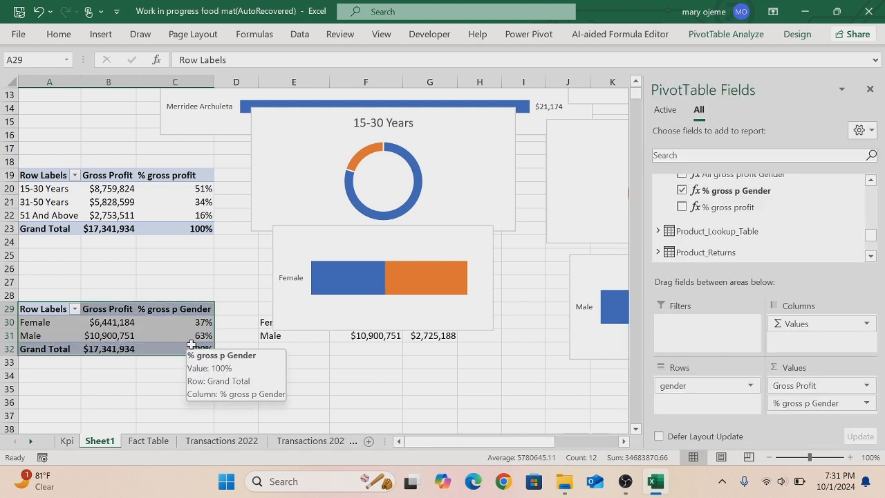
pyautogui.hotkey('ctrl', 'c')
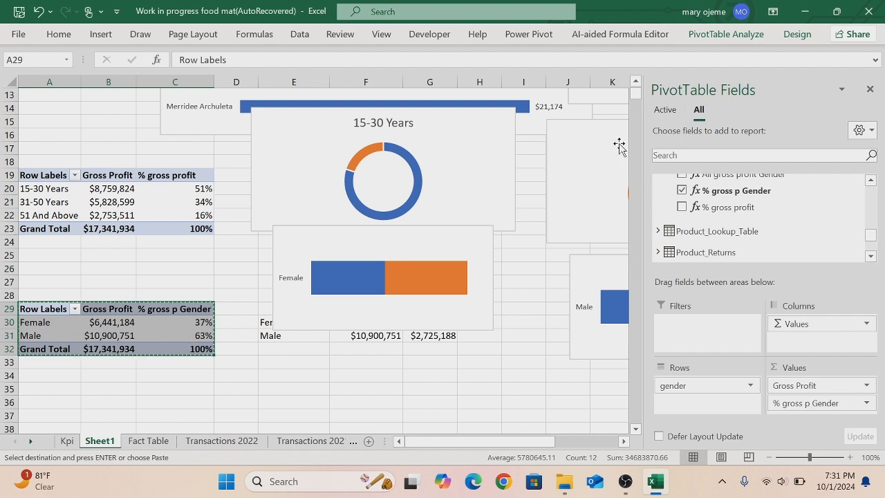
pyautogui.moveTo(635, 95); pyautogui.dragTo(636, 129)
pyautogui.click(635, 83)
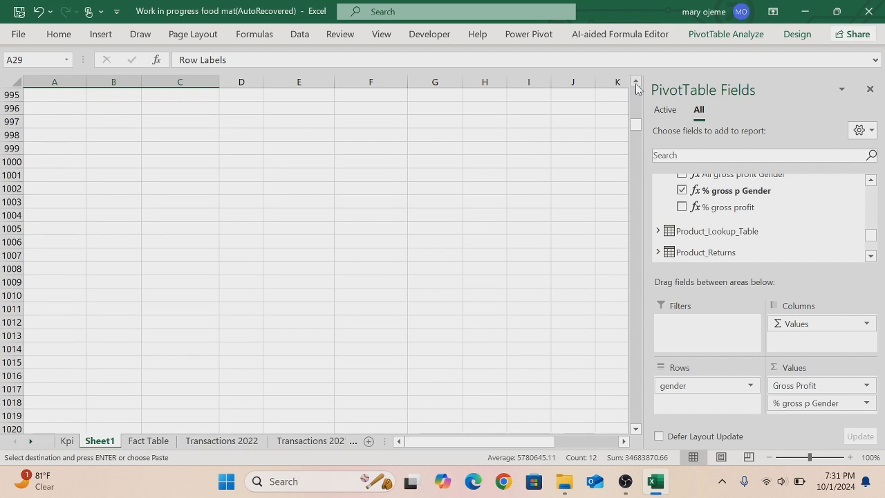
pyautogui.click(636, 83)
pyautogui.click(636, 83)
pyautogui.click(636, 83)
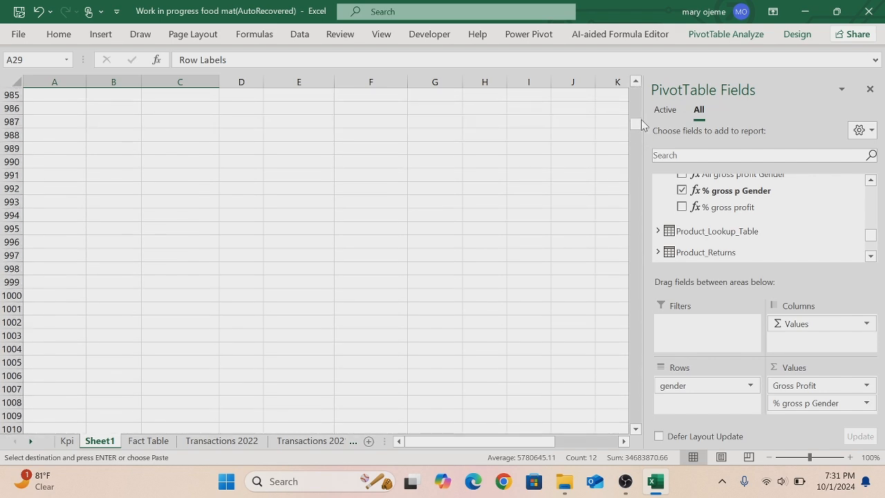
pyautogui.moveTo(639, 129); pyautogui.dragTo(638, 91)
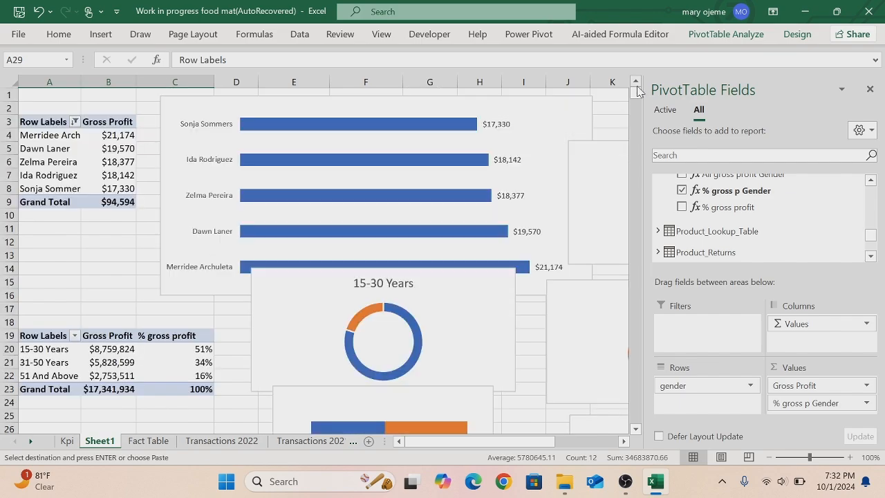
pyautogui.press('Down')
pyautogui.press('Down')
pyautogui.press('Down')
pyautogui.press('Down')
pyautogui.press('Down')
pyautogui.press('Down')
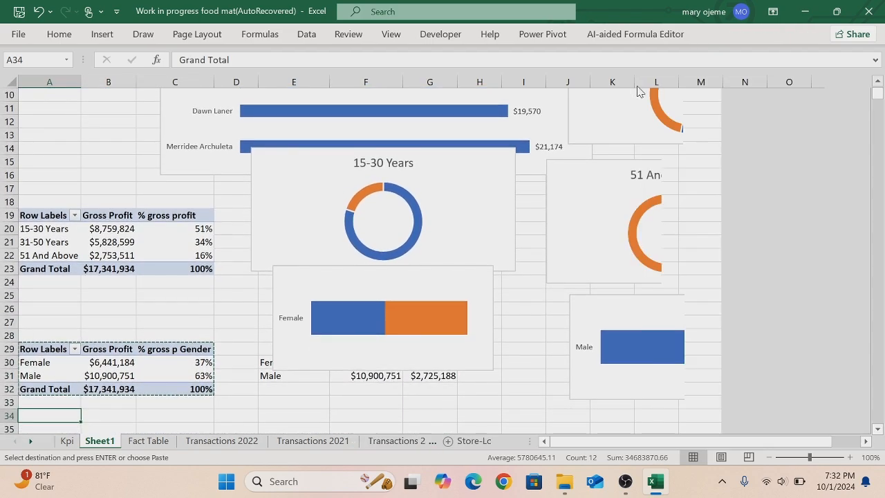
pyautogui.press('Down')
pyautogui.press('Down')
pyautogui.press('Down')
pyautogui.press('Down')
pyautogui.press('Down')
pyautogui.press('Down')
pyautogui.press('Down')
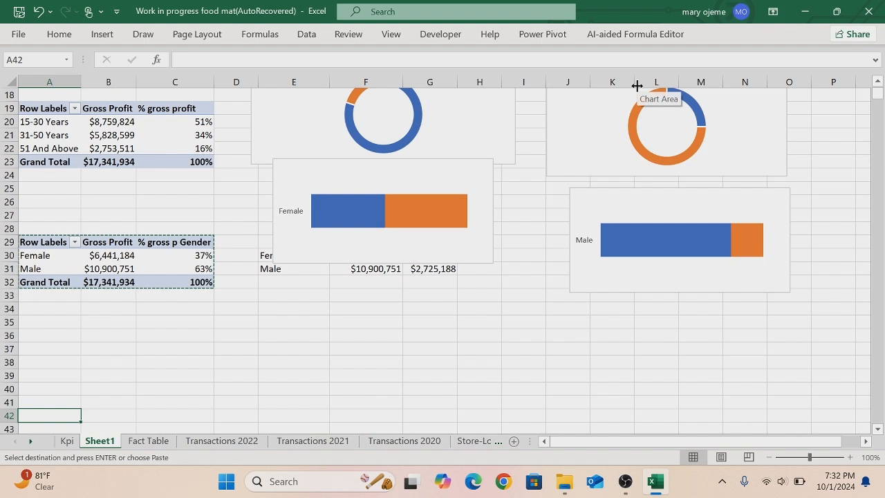
pyautogui.click(65, 351)
pyautogui.hotkey('ctrl', 'v')
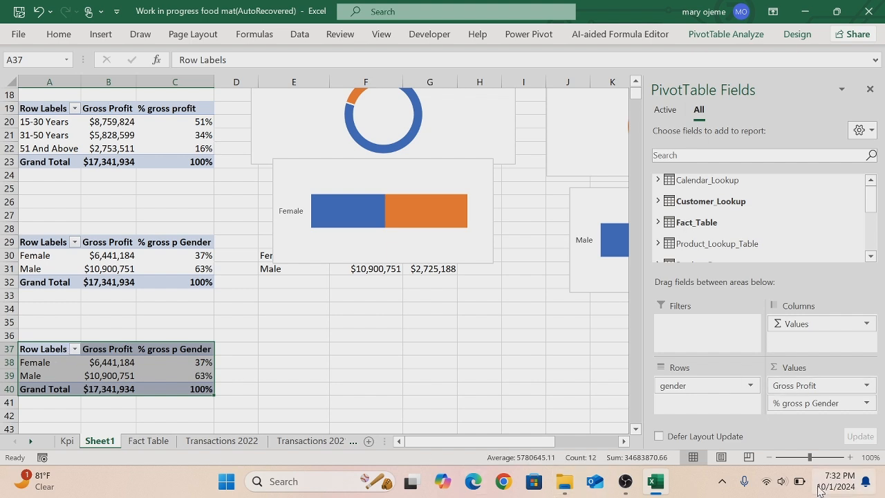
# Remove the % gross p Gender value and the gender row field from the copied PivotTable at A37.
pyautogui.click(810, 403)
pyautogui.moveTo(810, 404); pyautogui.dragTo(502, 388)
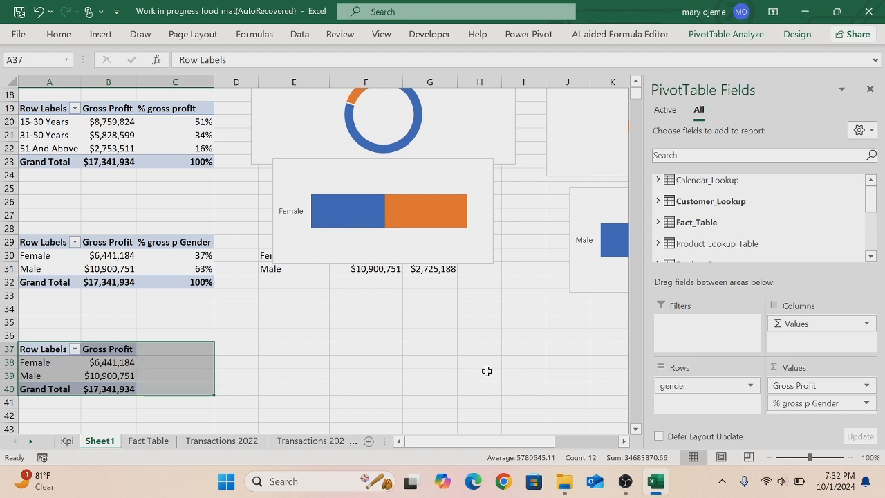
pyautogui.moveTo(681, 391); pyautogui.dragTo(488, 391)
# Add customer_city from the Customer_Lookup table as the row field of the PivotTable at A37.
pyautogui.click(657, 201)
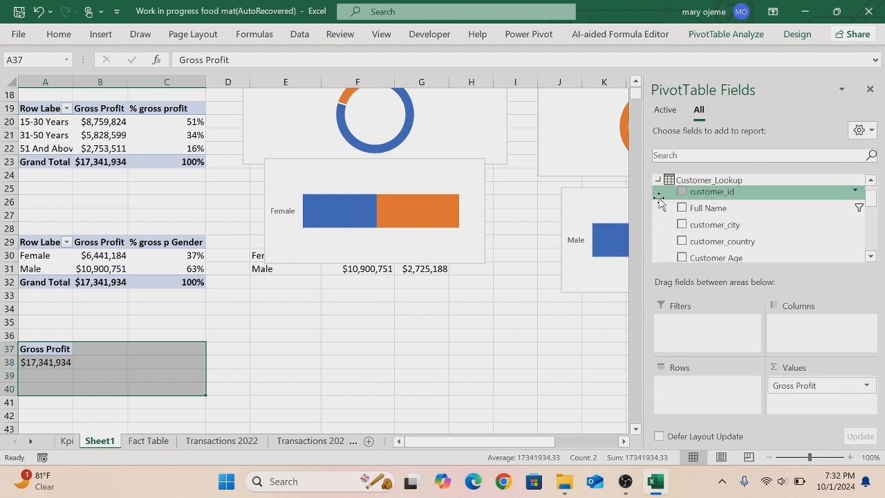
pyautogui.moveTo(695, 228); pyautogui.dragTo(687, 404)
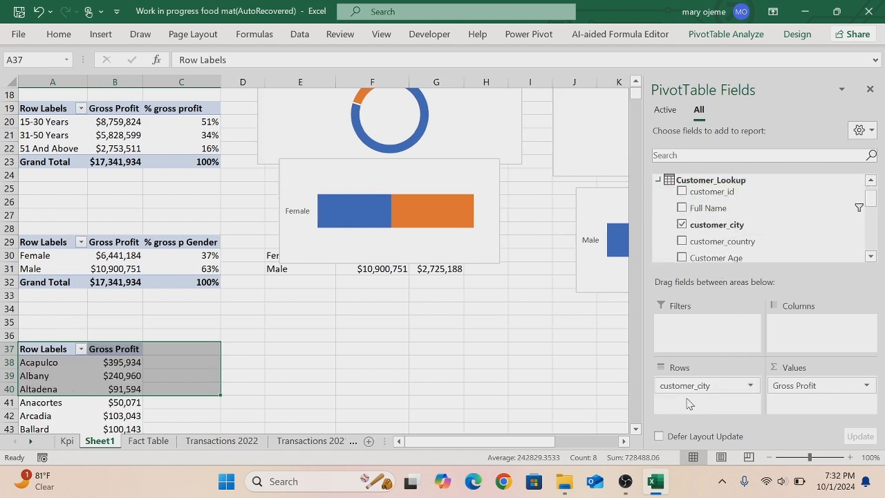
pyautogui.click(636, 429)
pyautogui.click(636, 430)
pyautogui.click(636, 429)
pyautogui.click(636, 429)
pyautogui.click(637, 430)
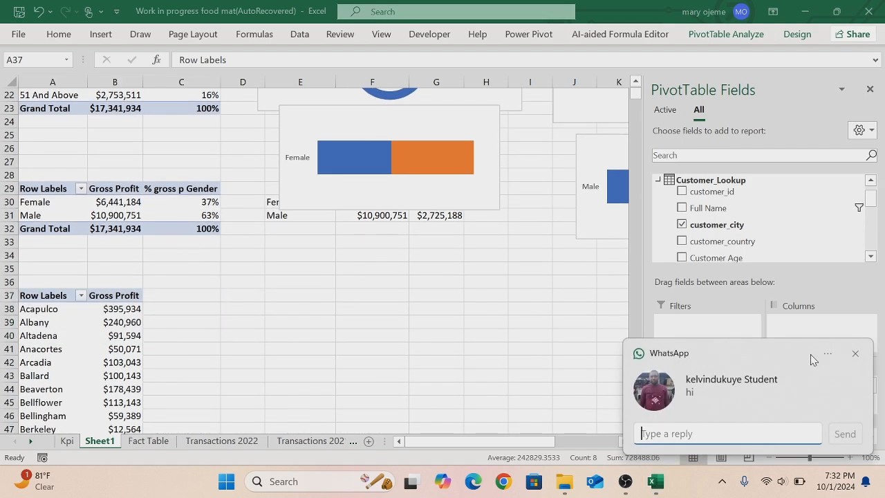
# Filter customer_city in the PivotTable at A37 to the top 5 items by Gross Profit.
pyautogui.click(856, 354)
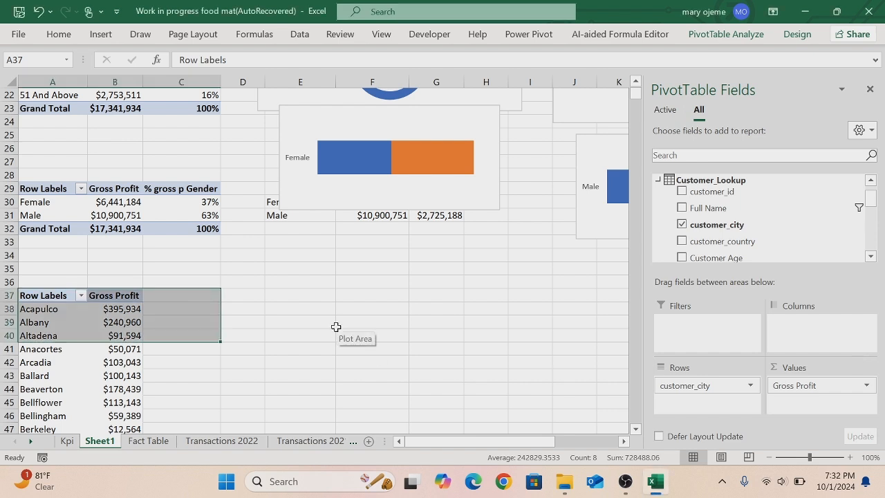
pyautogui.click(84, 294)
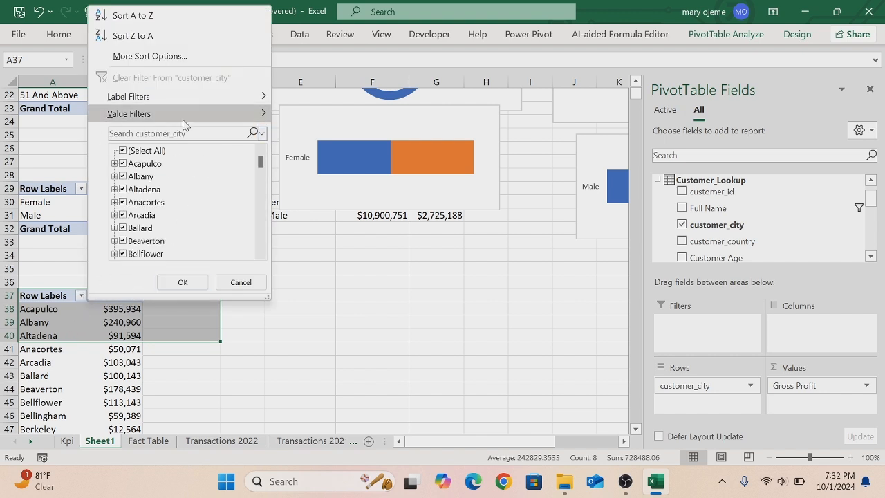
pyautogui.moveTo(181, 119)
pyautogui.moveTo(266, 114)
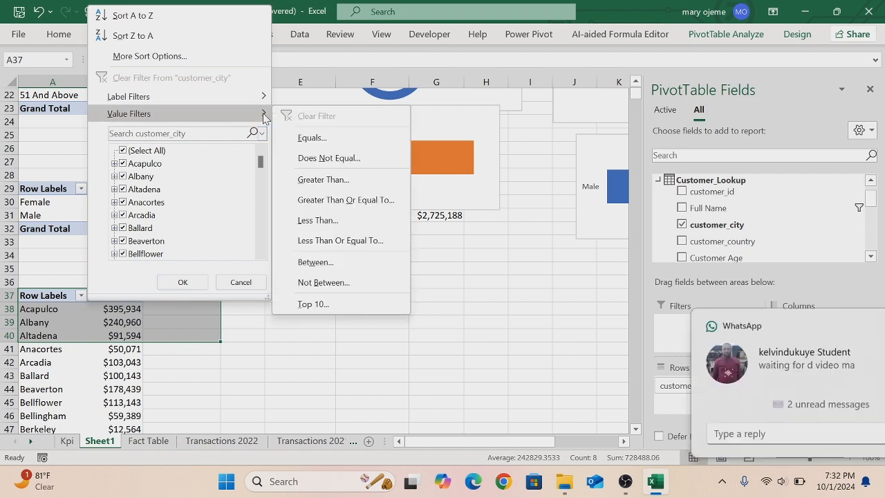
pyautogui.click(322, 306)
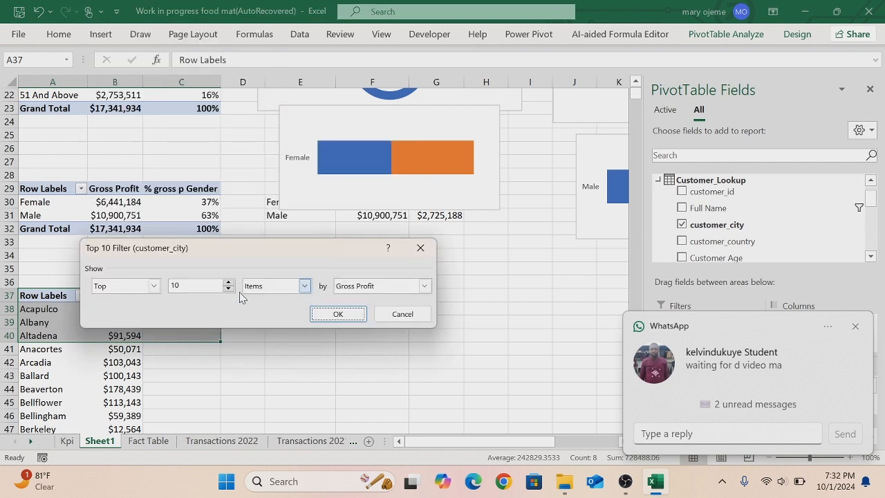
pyautogui.click(184, 285)
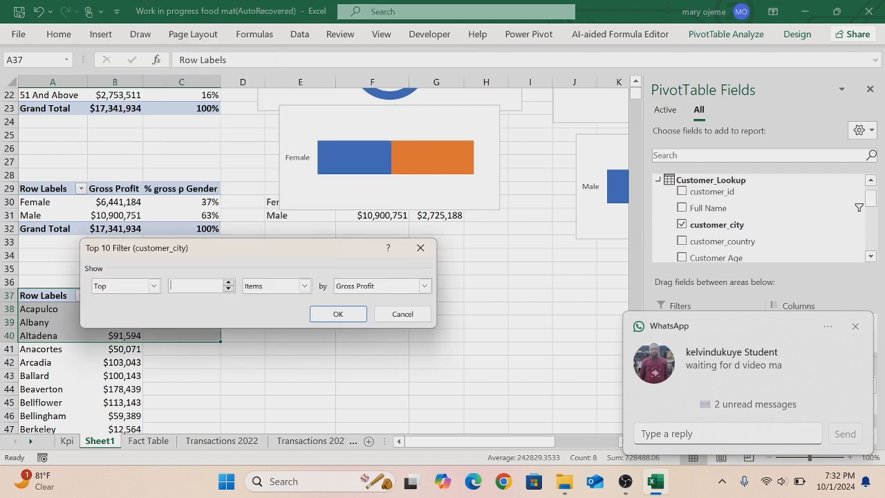
pyautogui.write('5')
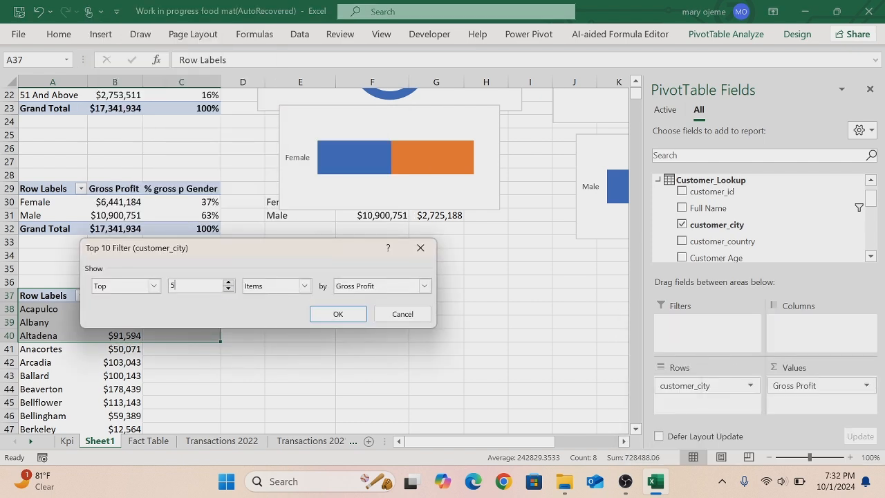
pyautogui.click(338, 314)
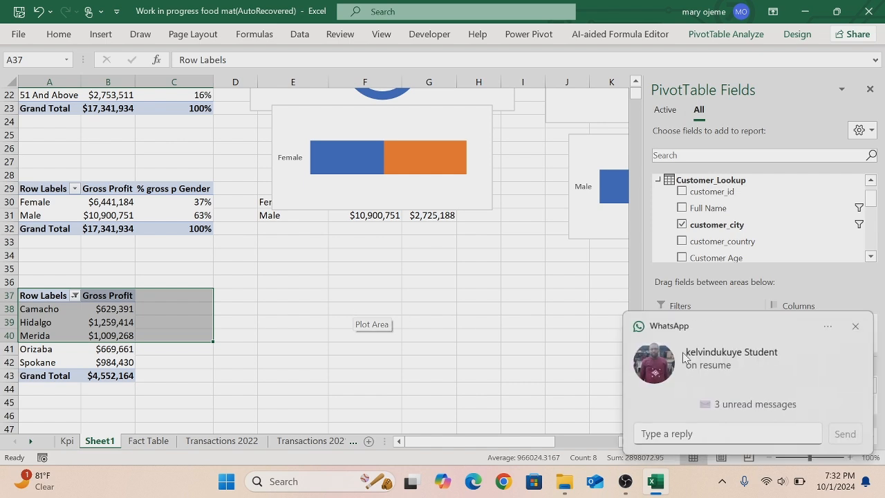
pyautogui.click(856, 326)
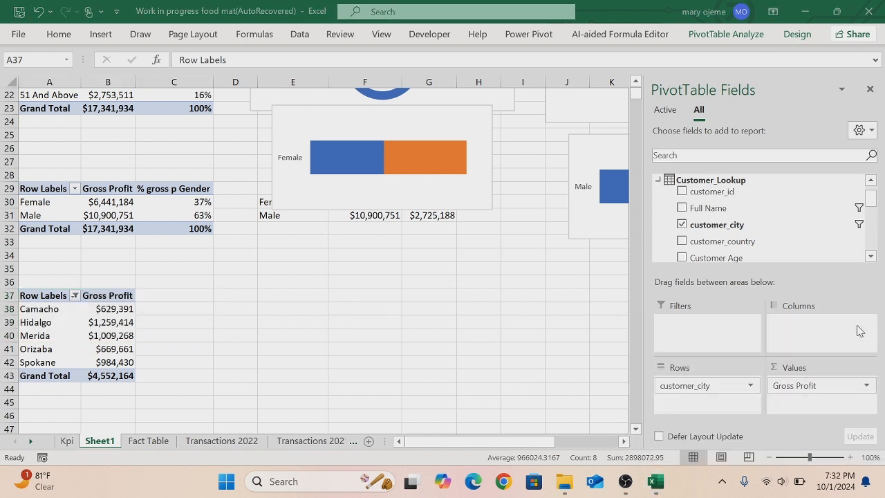
pyautogui.click(272, 322)
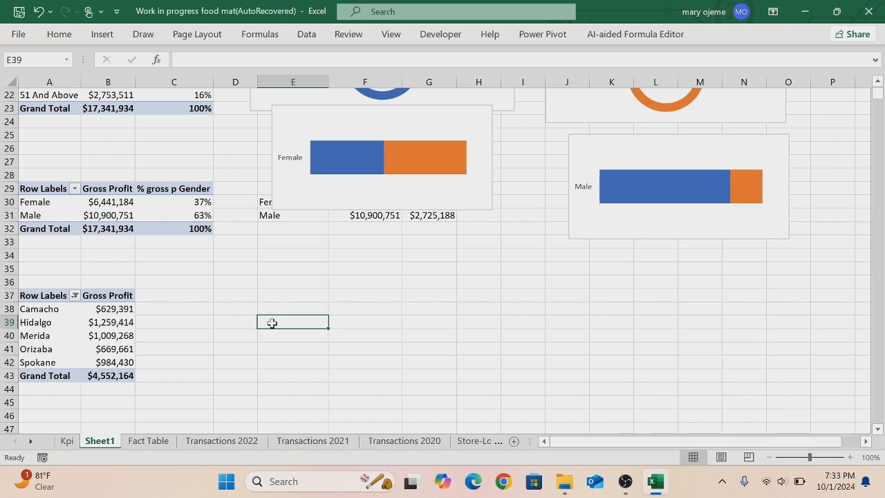
# Insert a clustered column PivotChart from the city PivotTable and place it below the Female bar chart.
pyautogui.click(112, 311)
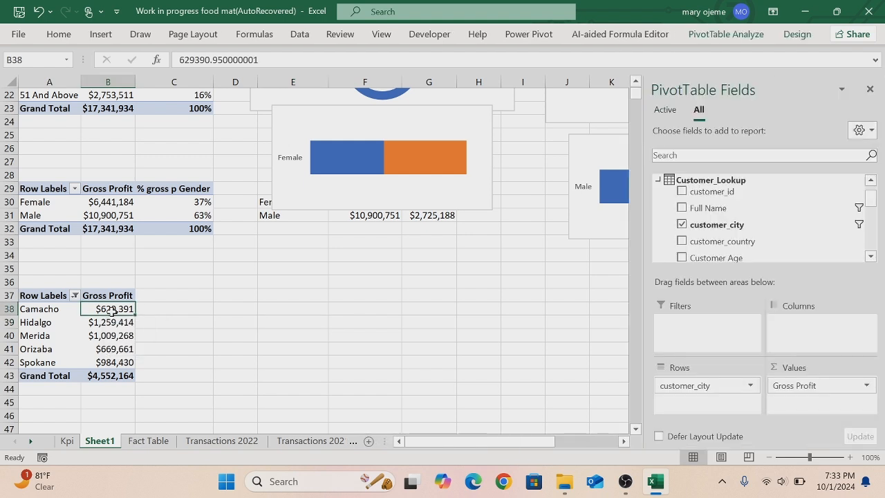
pyautogui.rightClick(113, 312)
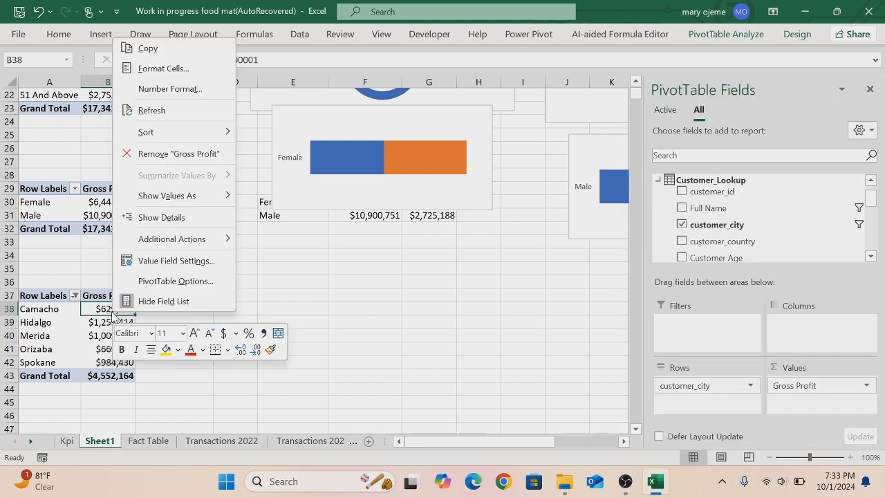
pyautogui.click(178, 392)
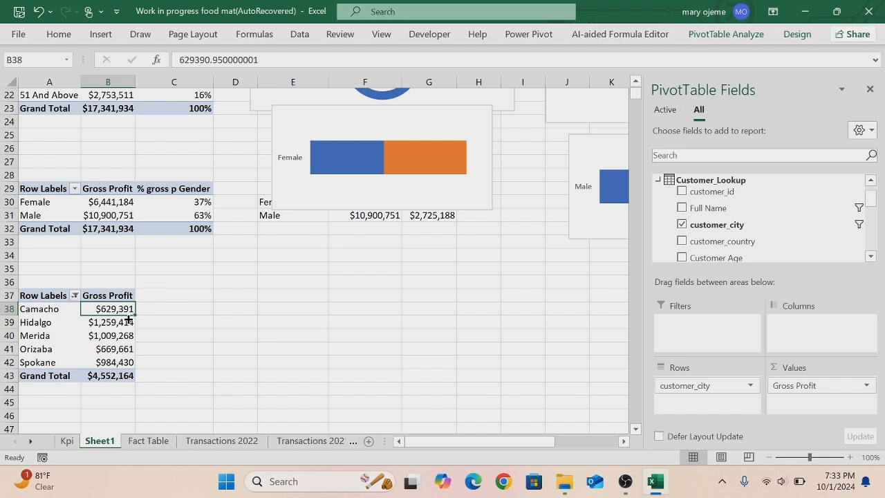
pyautogui.click(712, 34)
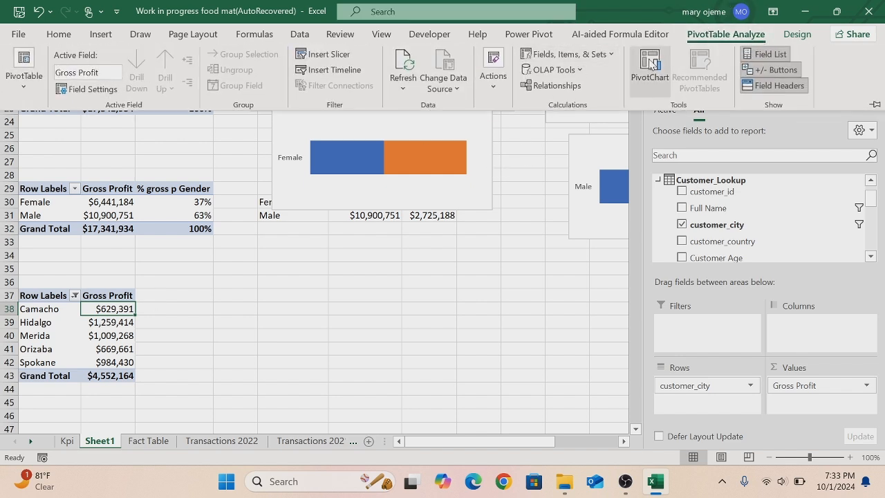
pyautogui.click(640, 62)
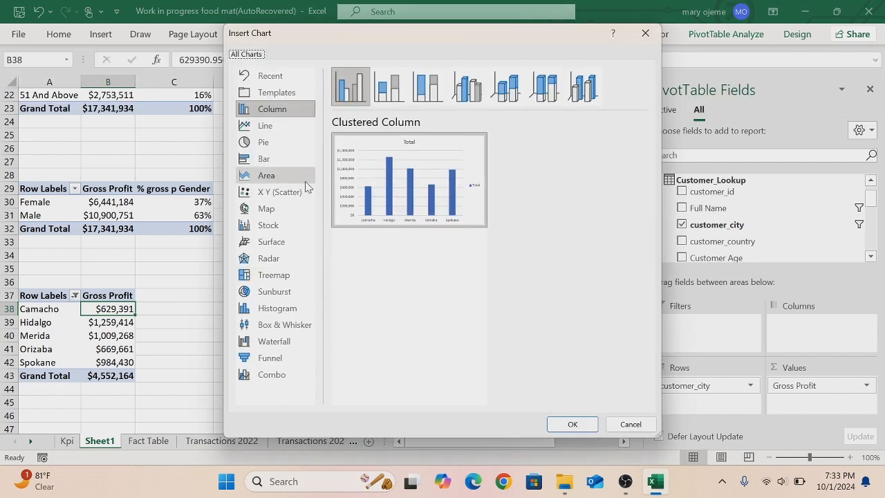
pyautogui.click(572, 424)
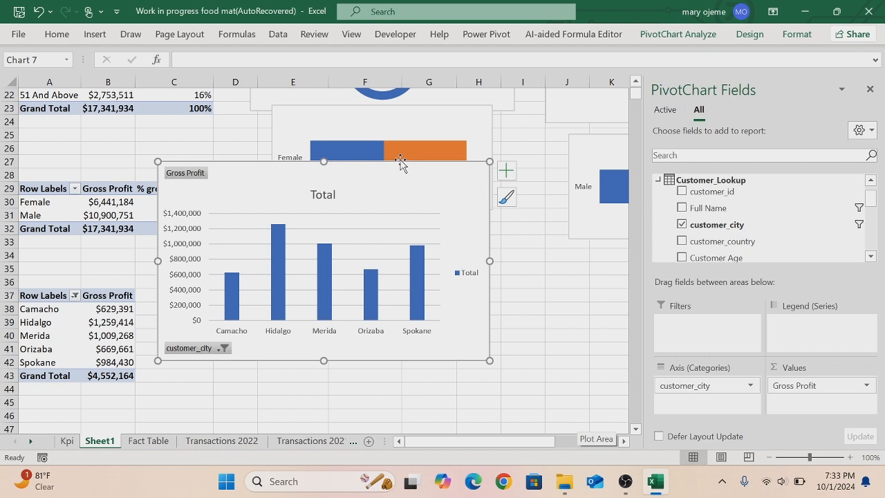
pyautogui.moveTo(404, 165); pyautogui.dragTo(407, 245)
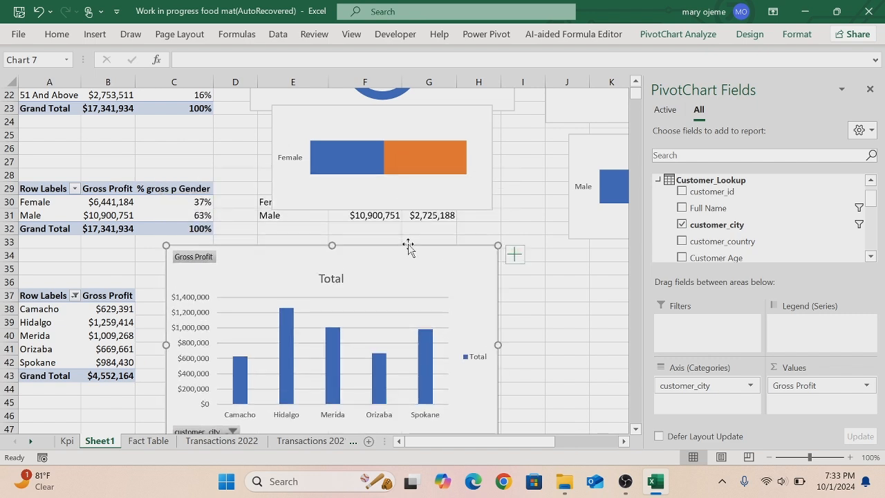
# Hide the city chart's primary vertical axis, title, gridlines, legend and all field buttons, and add data labels.
pyautogui.click(514, 254)
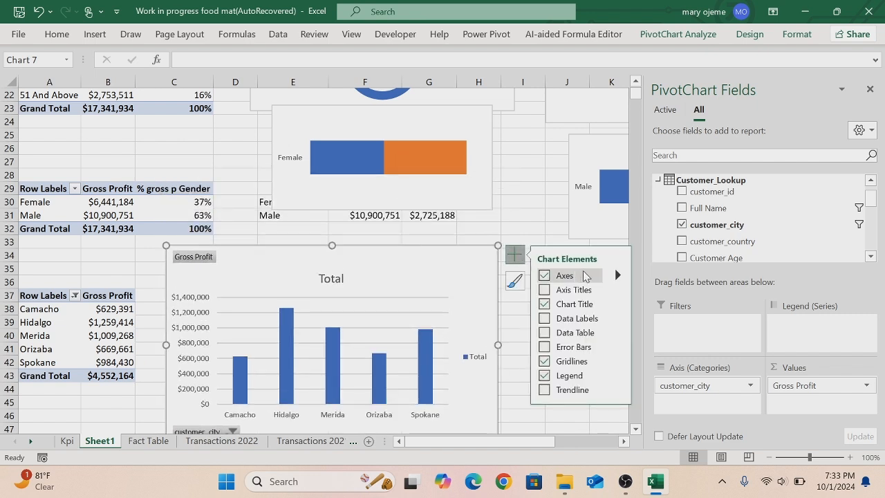
pyautogui.click(618, 275)
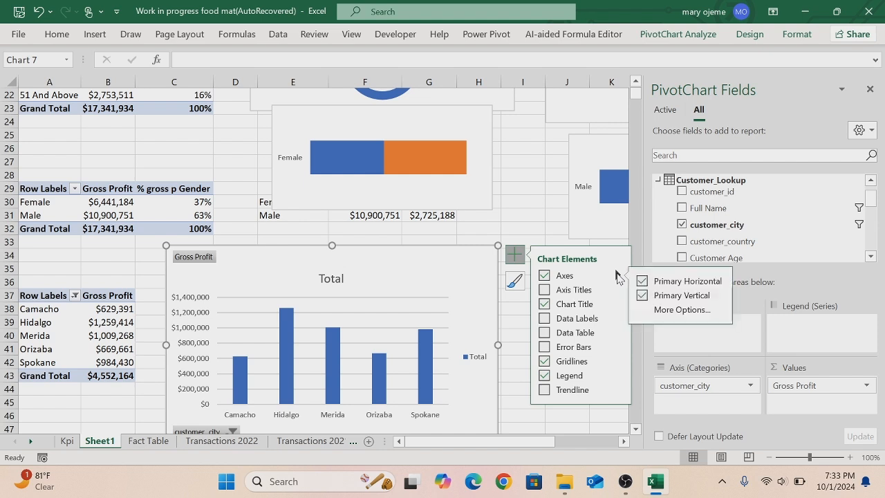
pyautogui.click(642, 295)
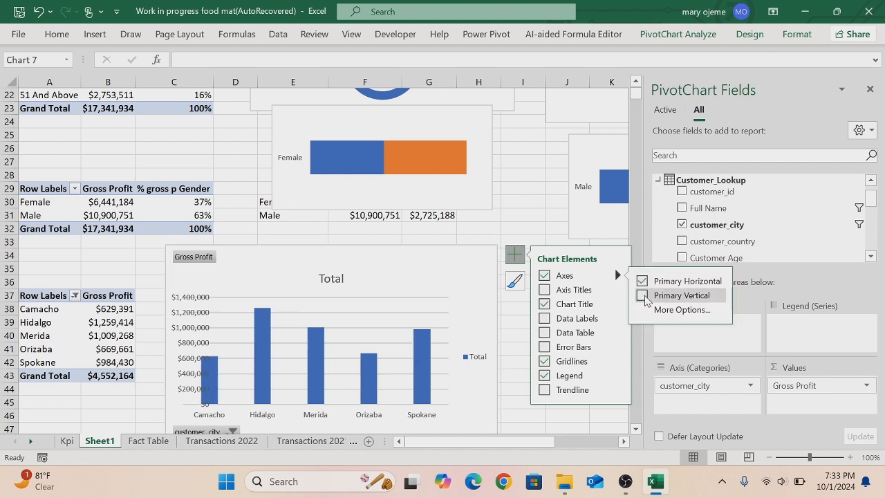
pyautogui.click(545, 304)
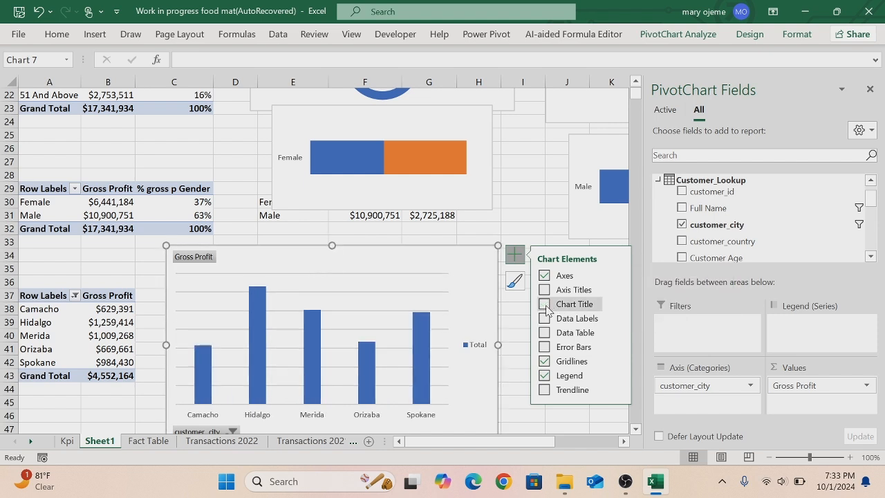
pyautogui.click(545, 360)
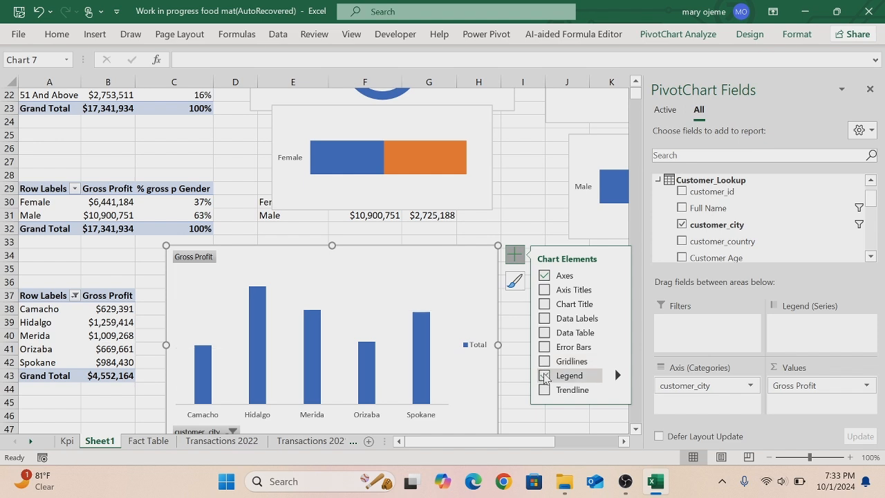
pyautogui.click(544, 375)
pyautogui.click(545, 318)
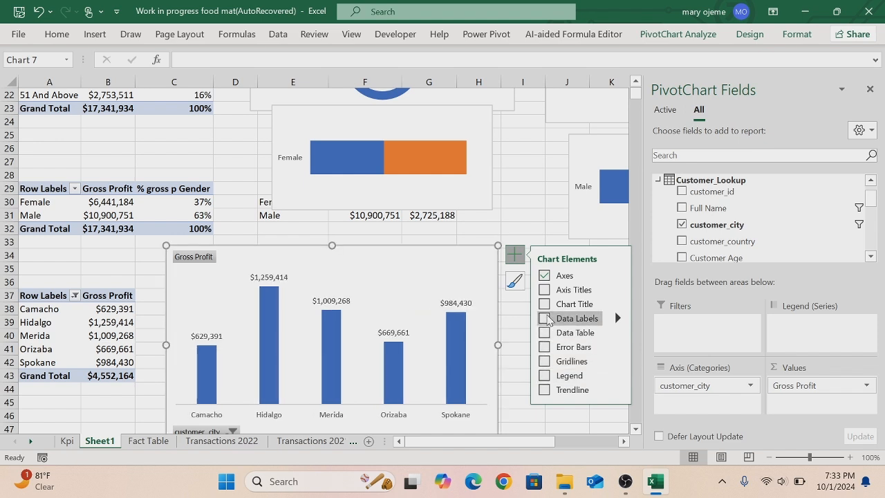
pyautogui.rightClick(186, 259)
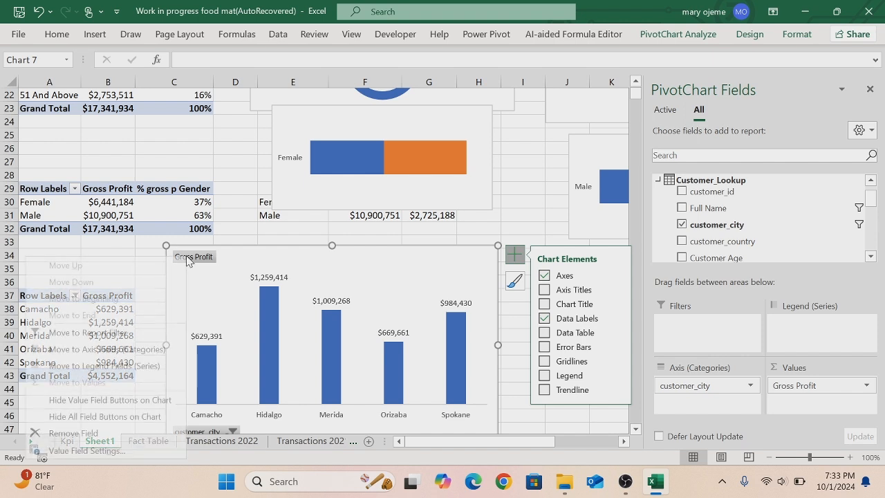
pyautogui.click(98, 417)
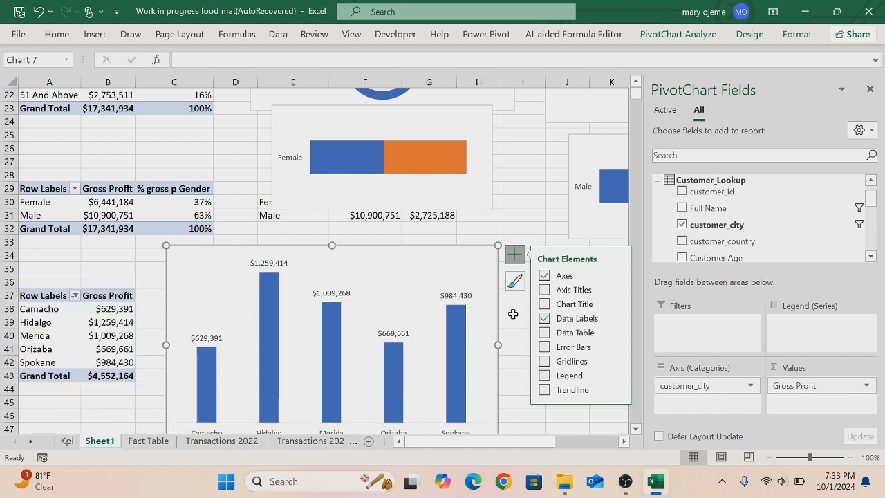
# Remove the outline of the city chart's horizontal axis and shrink the chart from its upper-left corner to start around row 36.
pyautogui.click(636, 429)
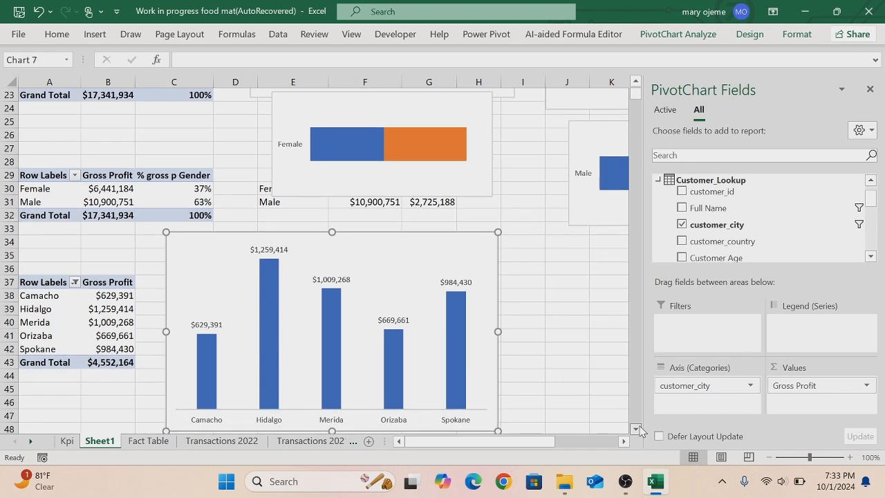
pyautogui.click(636, 428)
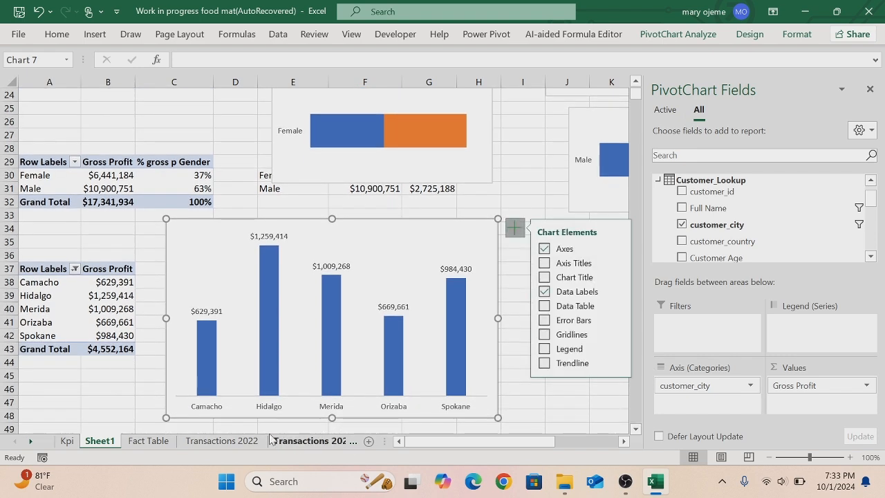
pyautogui.rightClick(233, 400)
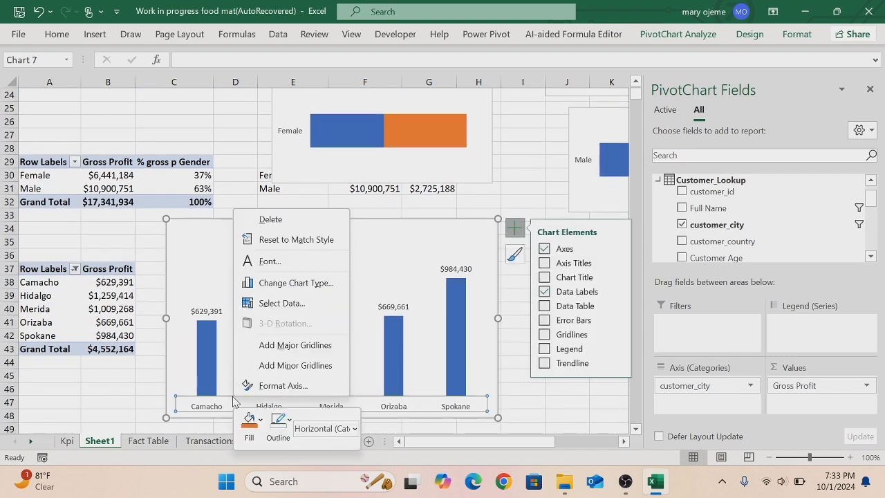
pyautogui.click(290, 419)
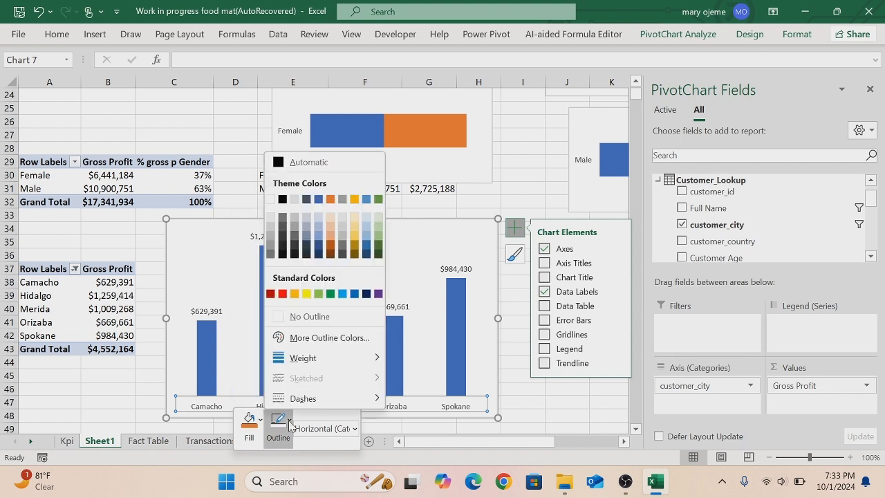
pyautogui.click(280, 316)
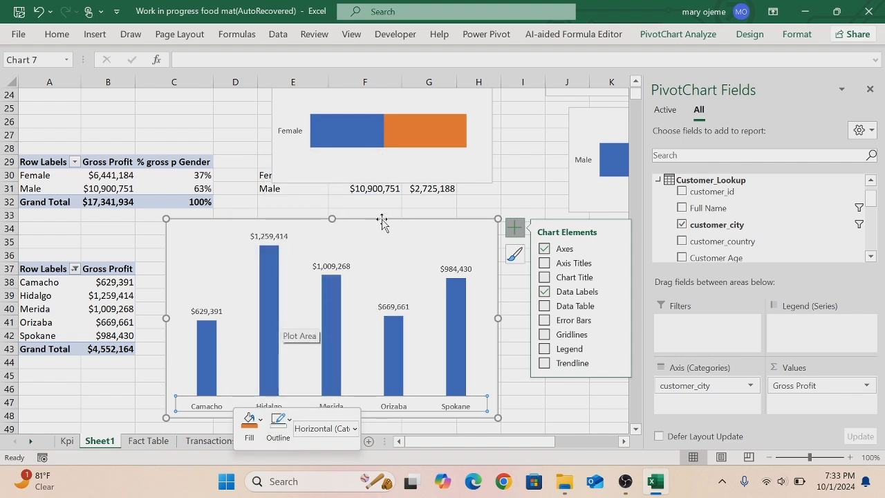
pyautogui.moveTo(166, 218); pyautogui.dragTo(182, 254)
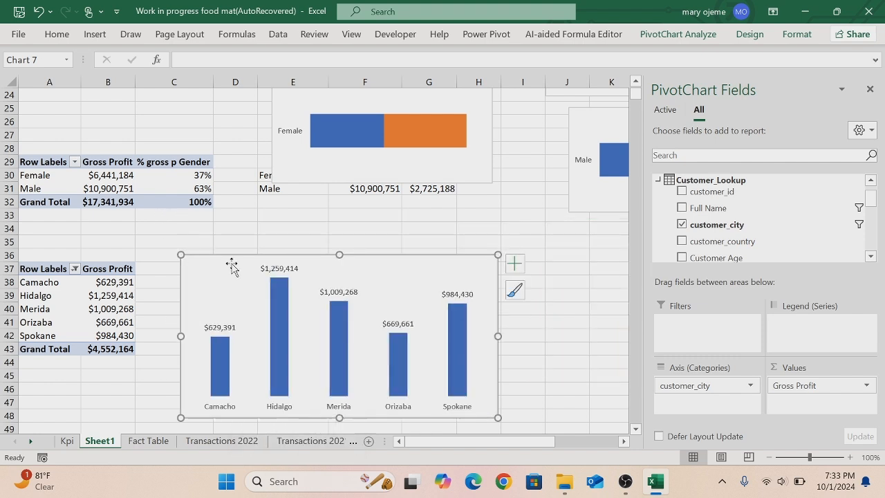
# Copy the top 5 cities PivotTable at A37 and paste the copy at A49.
pyautogui.scroll(-4, 152, 255)
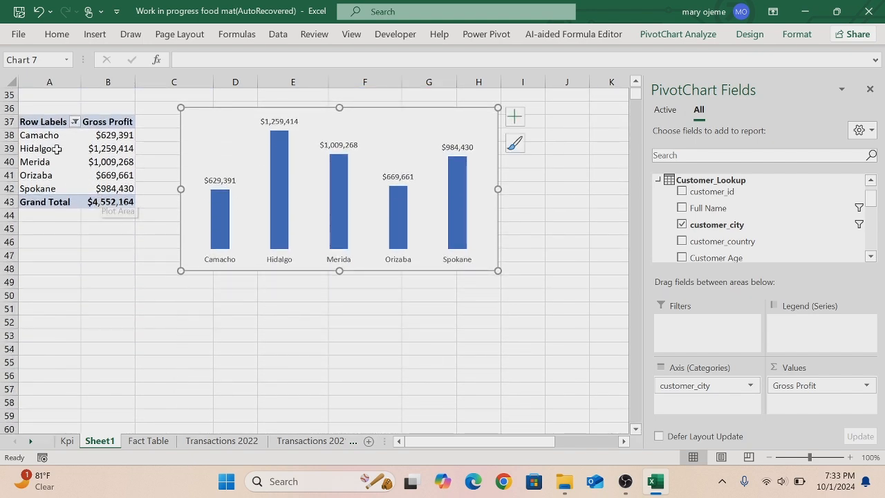
pyautogui.moveTo(29, 121); pyautogui.dragTo(97, 196)
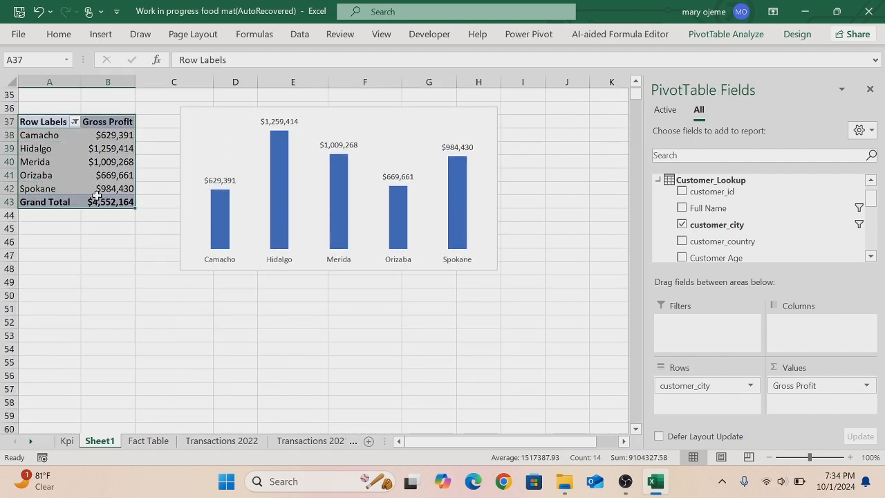
pyautogui.click(37, 323)
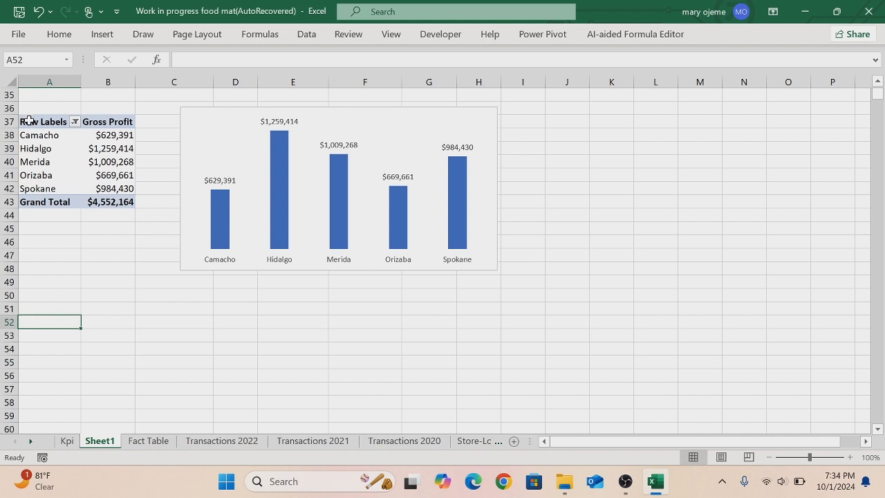
pyautogui.moveTo(29, 121); pyautogui.dragTo(99, 198)
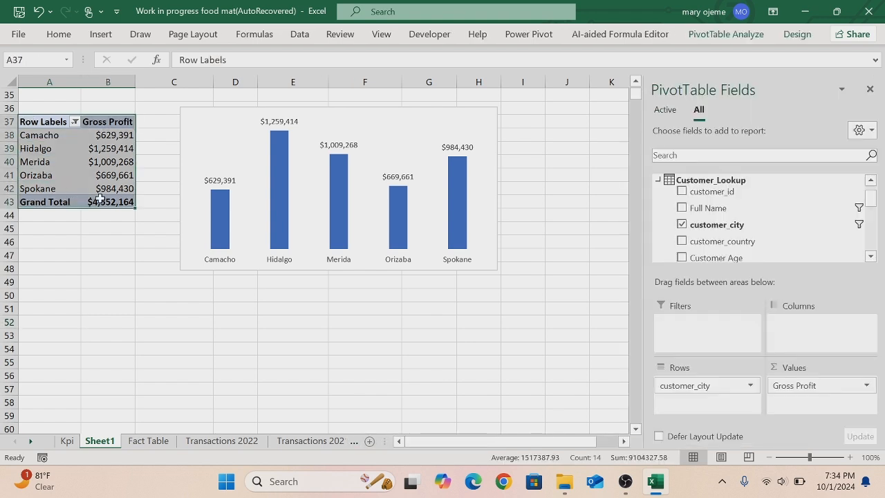
pyautogui.hotkey('ctrl', 'c')
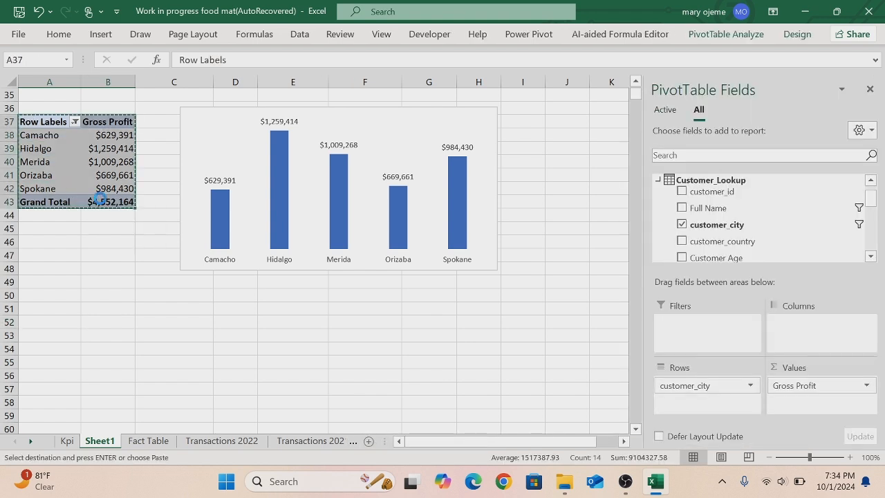
pyautogui.click(50, 286)
pyautogui.hotkey('ctrl', 'v')
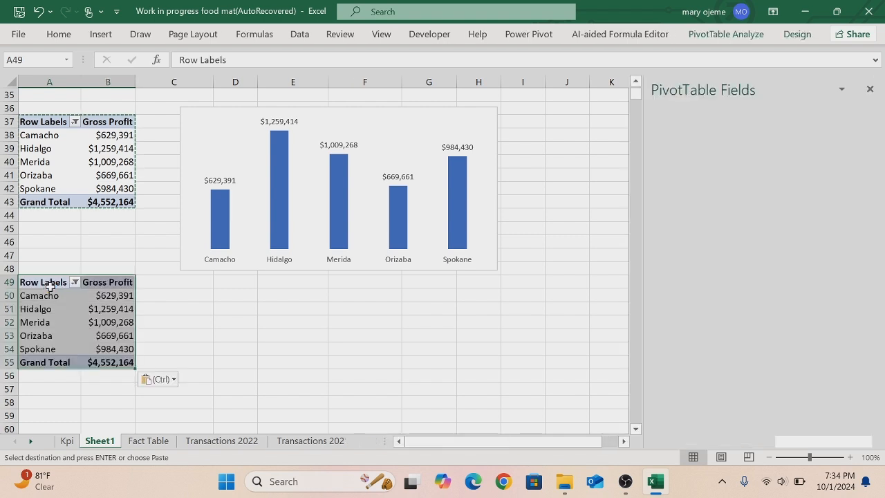
pyautogui.press('Escape')
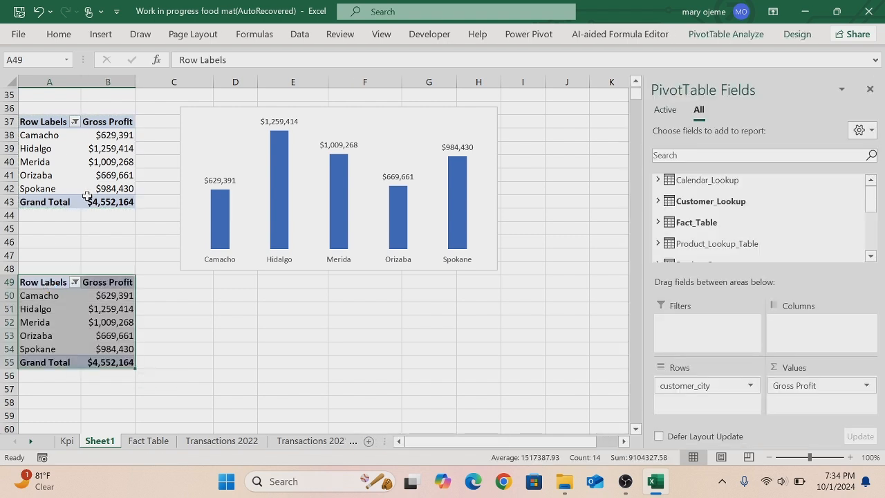
# Change the customer_city filter of the PivotTable at A49 to the bottom 5 items by Gross Profit.
pyautogui.click(75, 283)
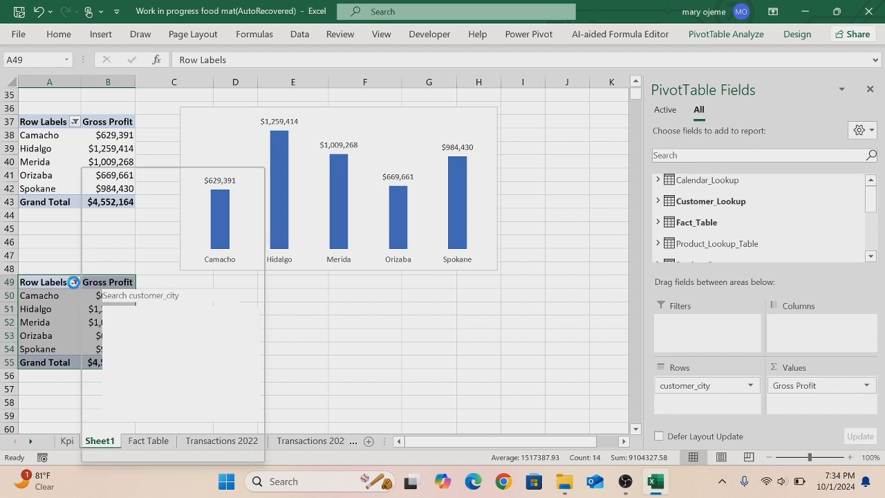
pyautogui.moveTo(140, 283)
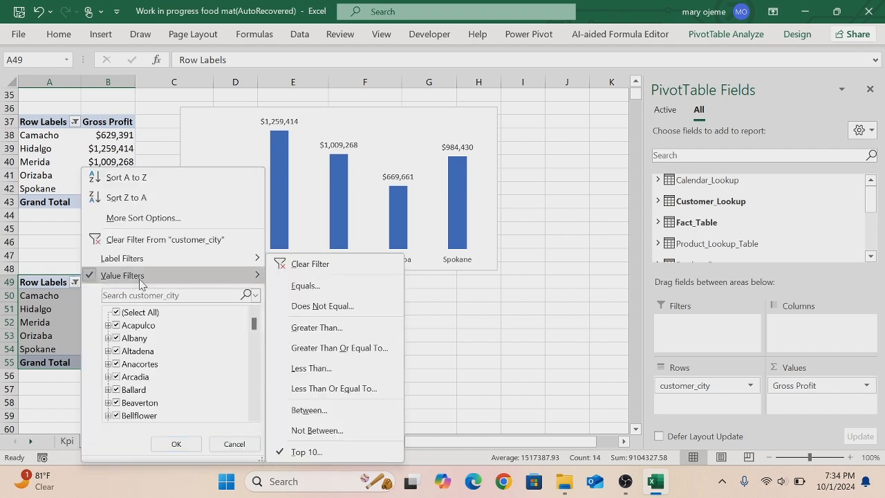
pyautogui.click(304, 452)
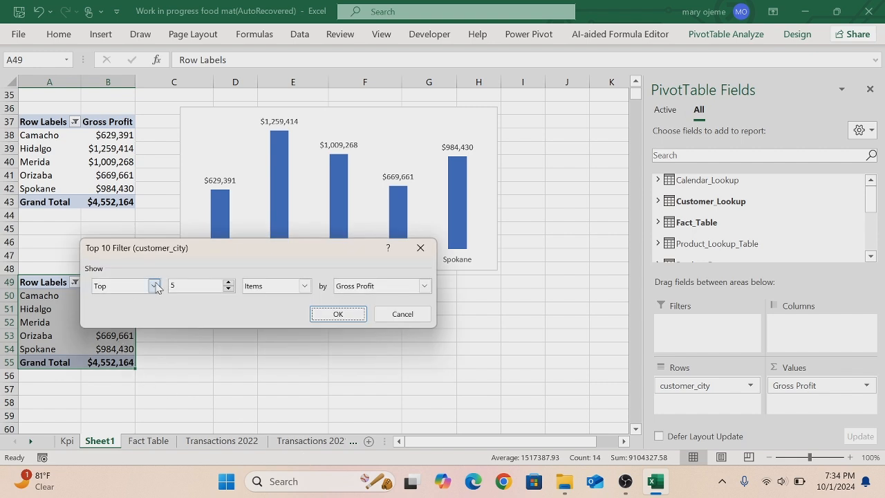
pyautogui.click(155, 285)
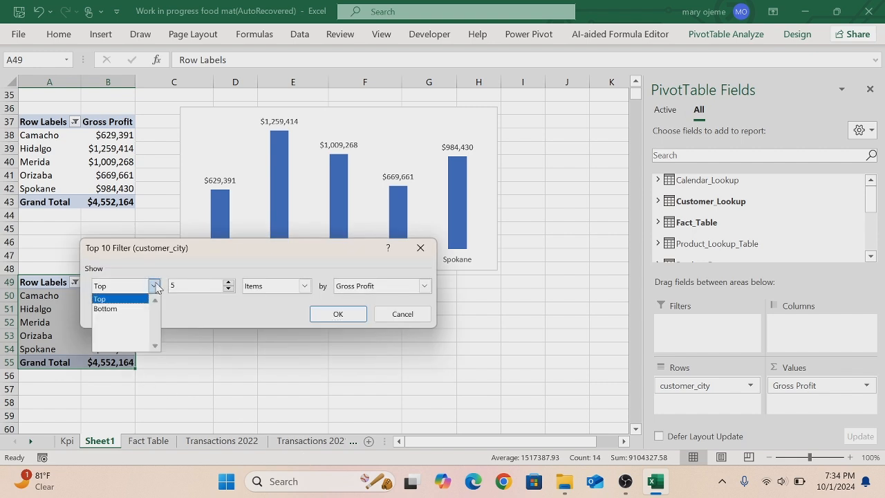
pyautogui.click(120, 309)
pyautogui.click(336, 313)
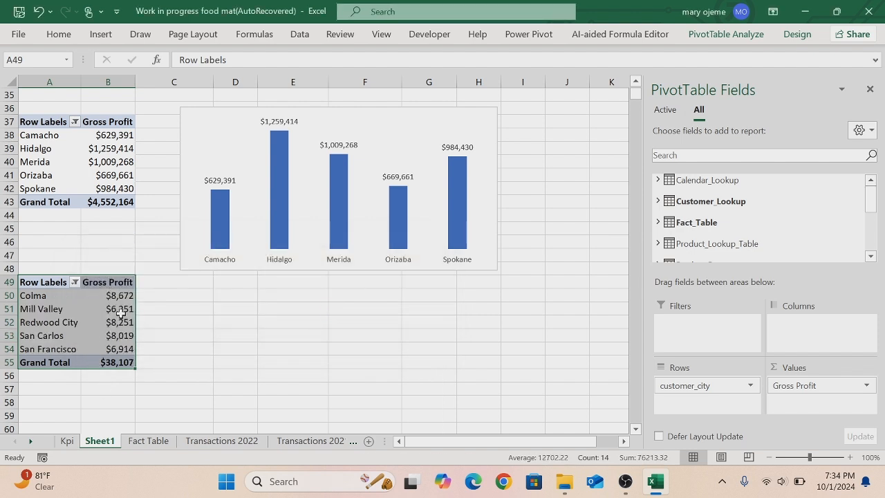
# Insert a clustered column PivotChart from the bottom 5 cities PivotTable at A49.
pyautogui.click(118, 295)
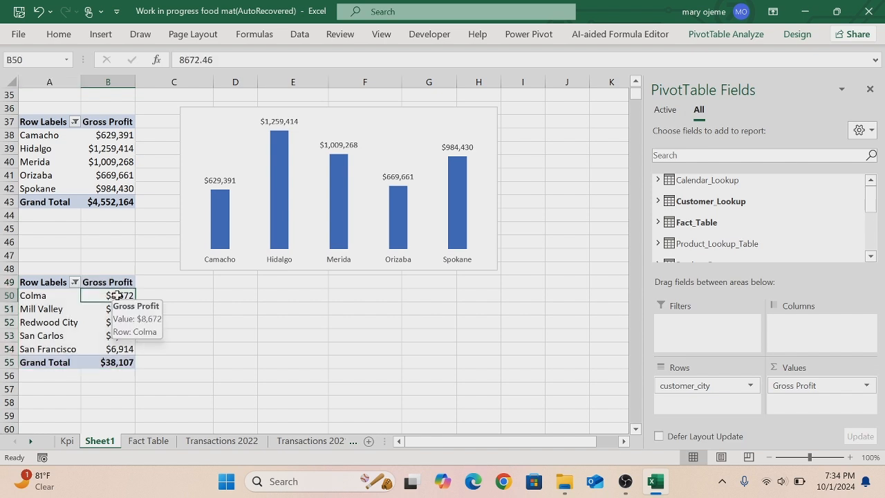
pyautogui.click(722, 36)
pyautogui.click(657, 61)
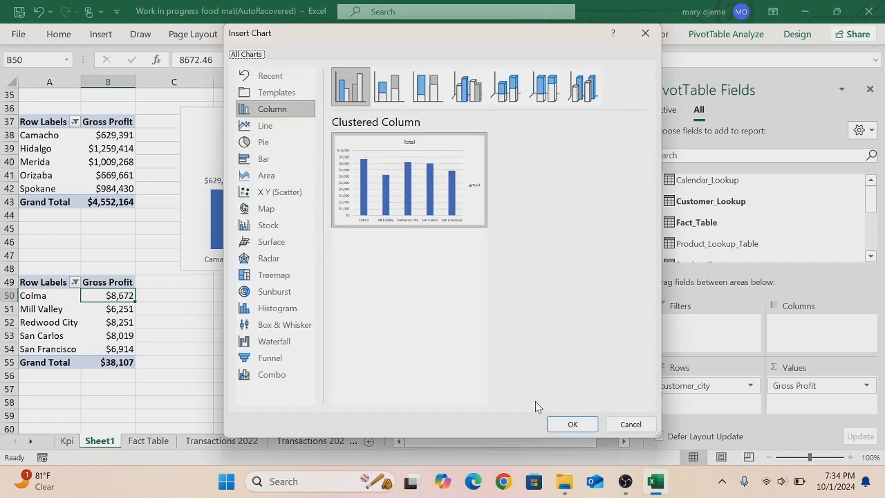
pyautogui.click(571, 423)
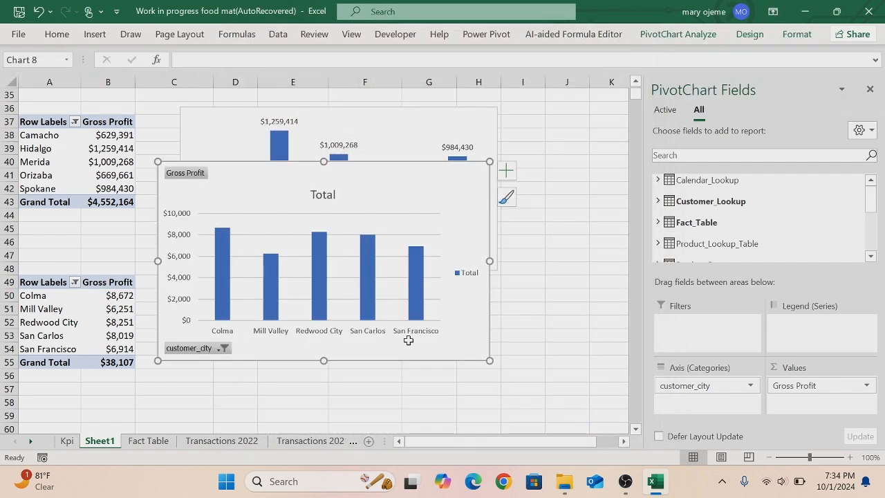
# Hide the bottom 5 cities chart's primary vertical axis, title, gridlines, legend and all field buttons, and add data labels.
pyautogui.click(505, 175)
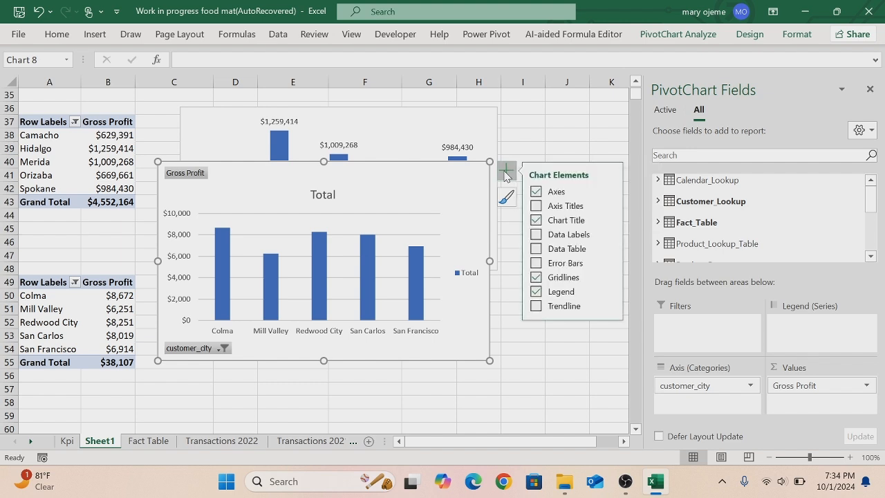
pyautogui.click(608, 191)
pyautogui.click(632, 212)
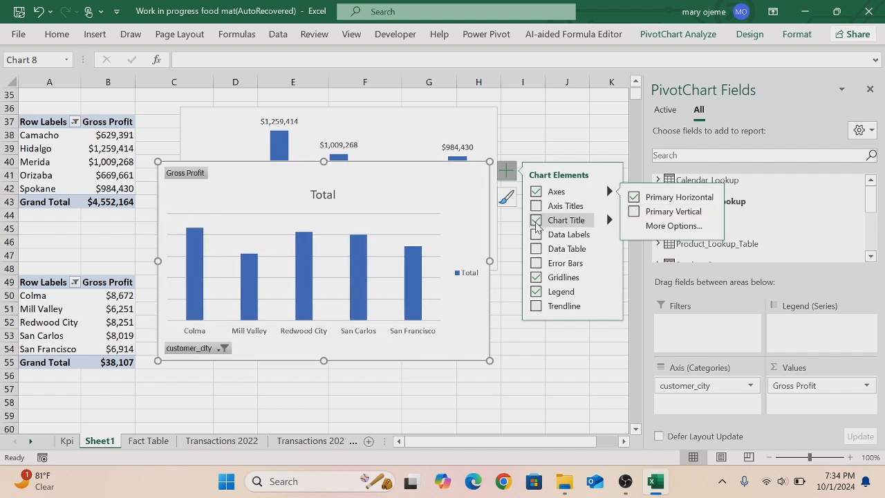
pyautogui.click(536, 221)
pyautogui.click(535, 235)
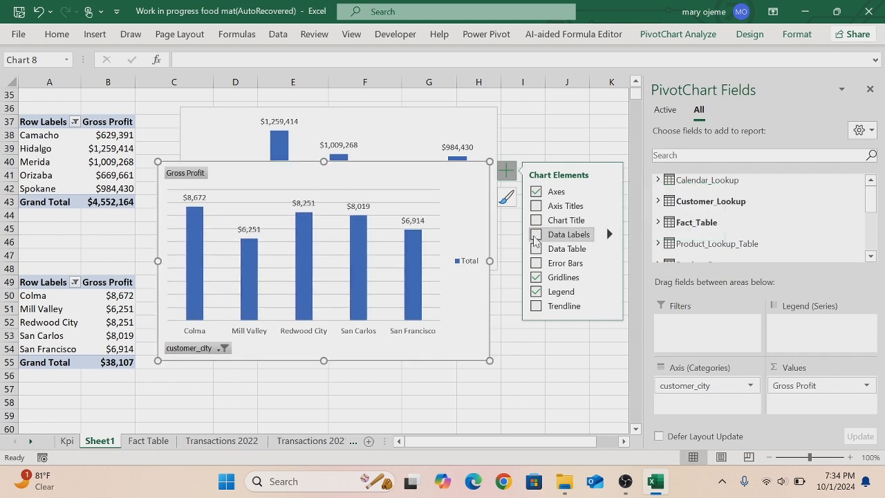
pyautogui.click(536, 277)
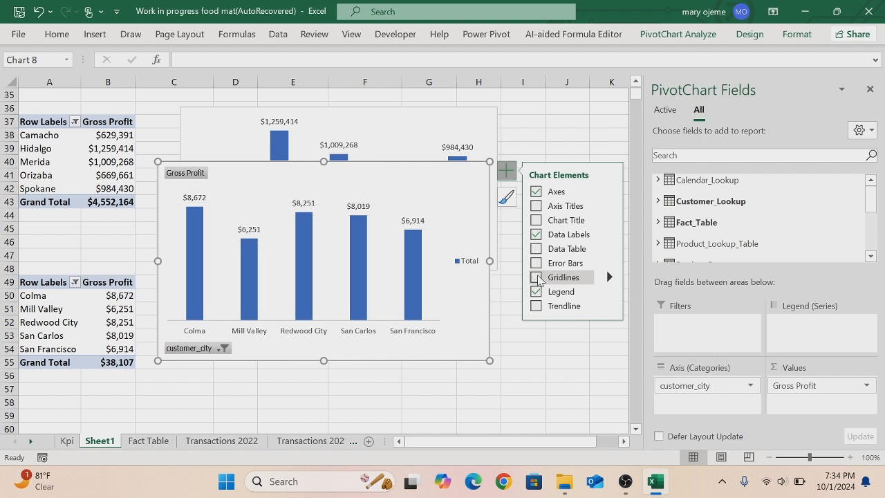
pyautogui.click(536, 291)
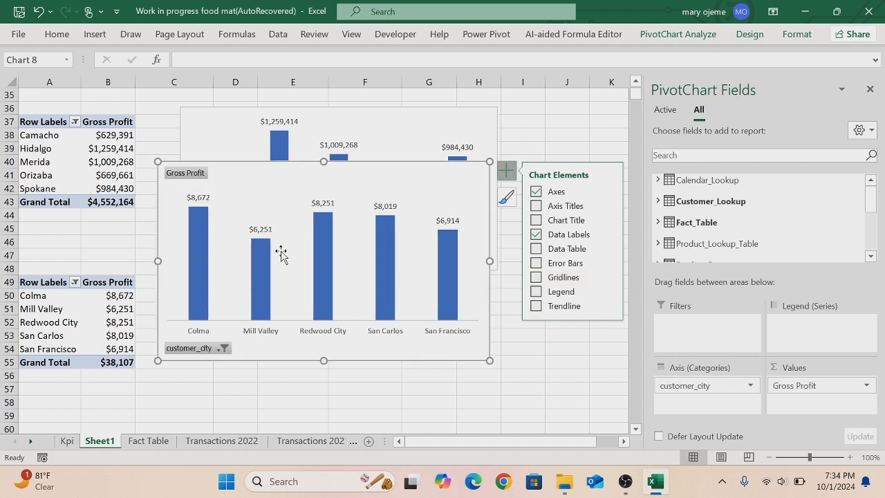
pyautogui.click(175, 174)
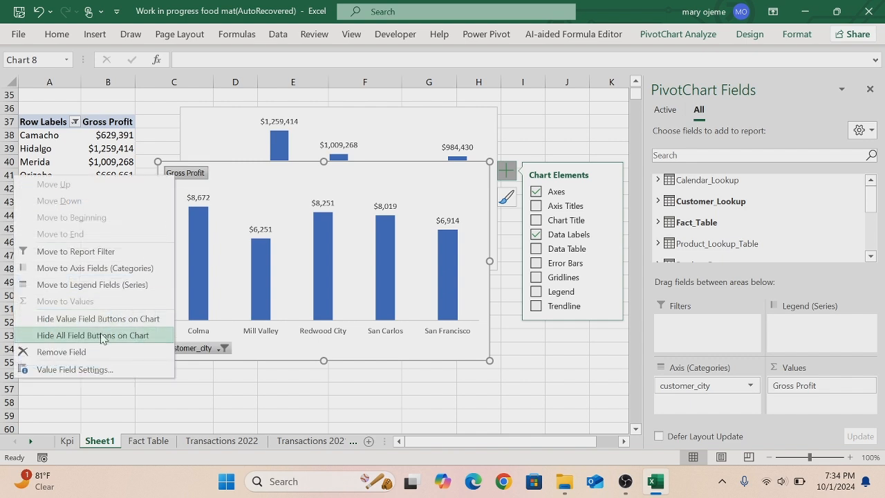
pyautogui.click(102, 337)
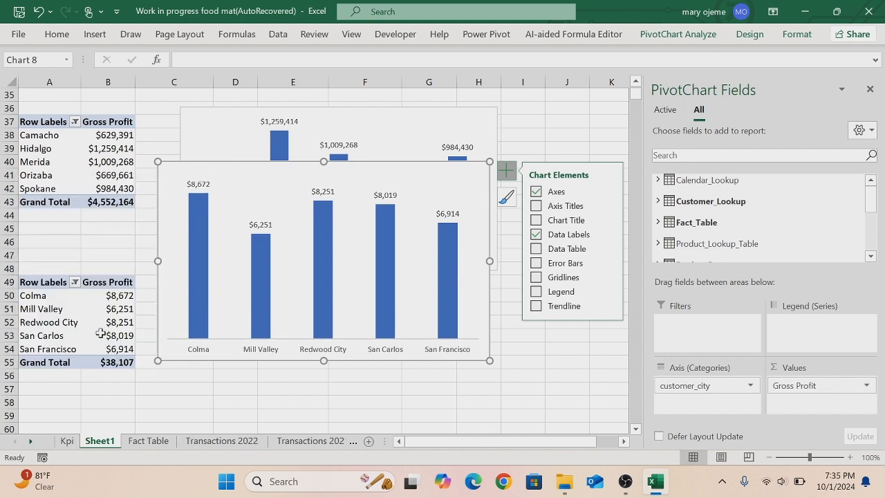
# Remove the outline of the new chart's horizontal axis and move the chart below the top 5 cities chart, starting around row 49.
pyautogui.rightClick(228, 344)
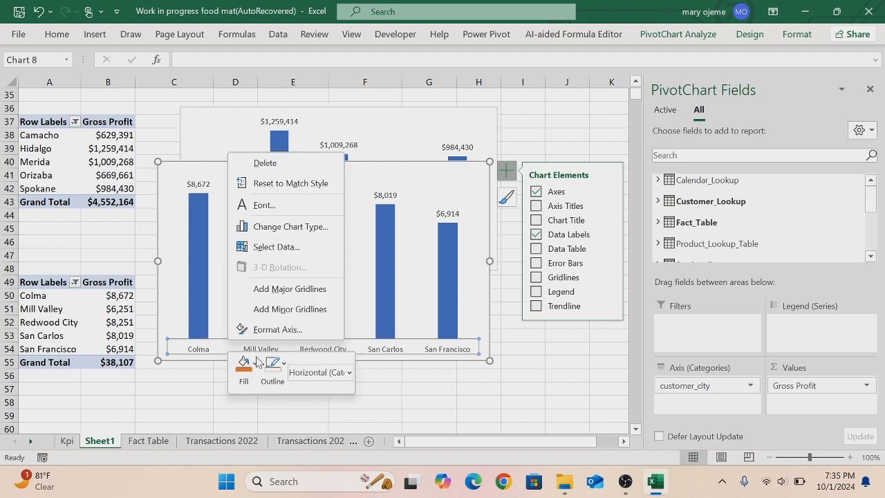
pyautogui.click(284, 364)
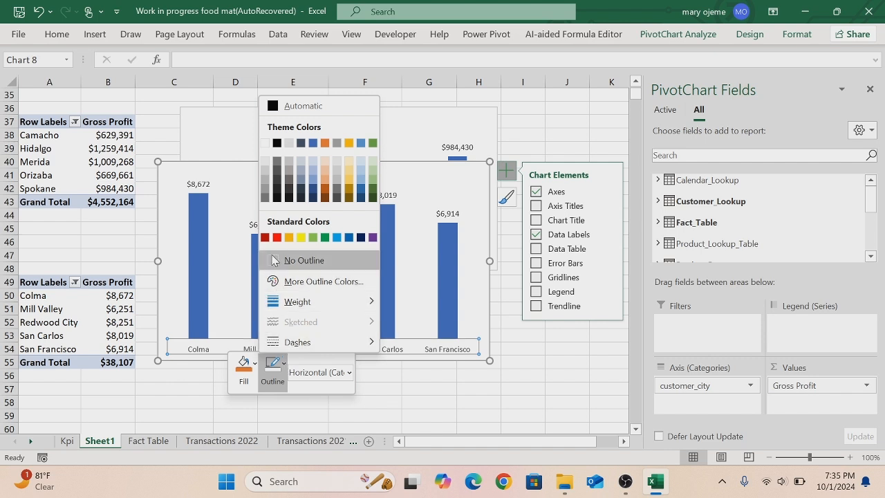
pyautogui.click(297, 260)
pyautogui.moveTo(238, 161); pyautogui.dragTo(271, 282)
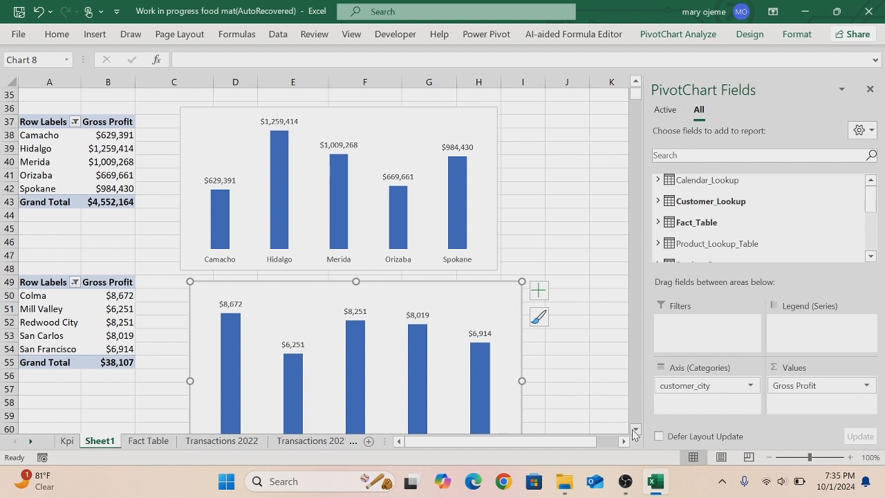
pyautogui.press('Down')
pyautogui.press('Down')
pyautogui.press('Down')
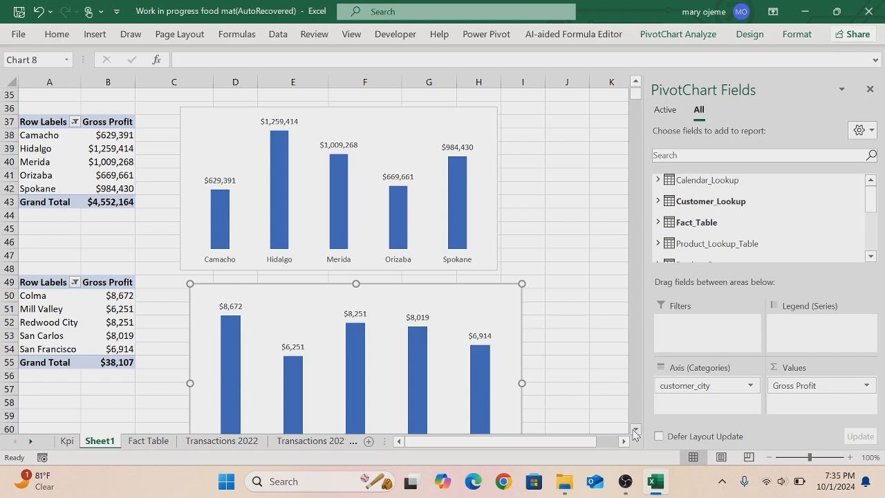
pyautogui.press('Down')
pyautogui.press('Down')
pyautogui.press('Down')
# Copy the bottom 5 cities PivotTable at A49 and paste the copy at A67.
pyautogui.moveTo(635, 430); pyautogui.dragTo(636, 431)
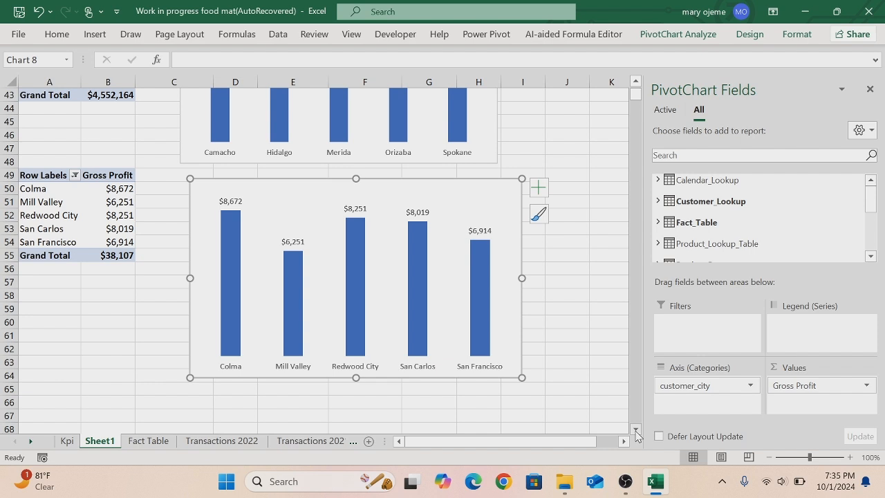
pyautogui.scroll(-2, 164, 249)
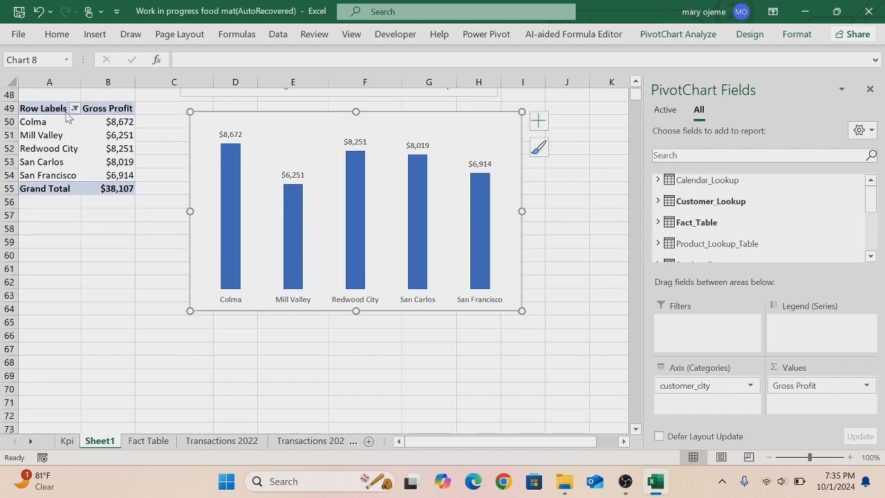
pyautogui.moveTo(35, 109); pyautogui.dragTo(98, 183)
pyautogui.hotkey('ctrl', 'c')
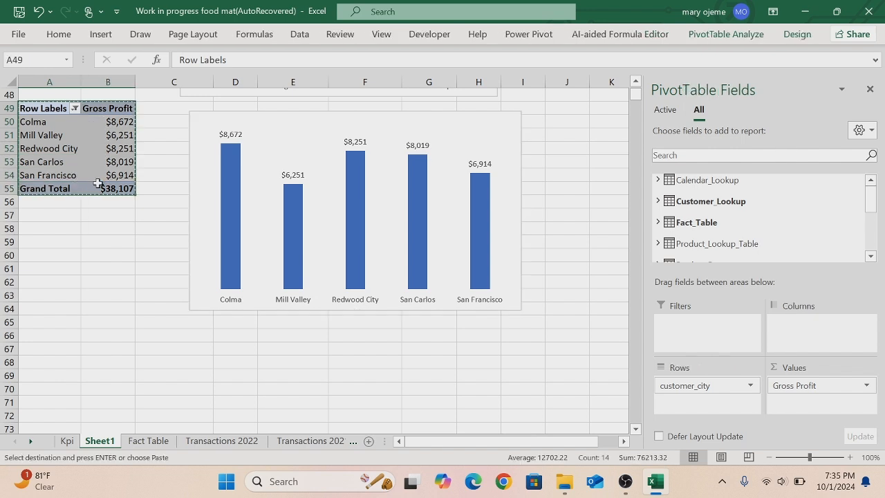
pyautogui.click(50, 348)
pyautogui.hotkey('ctrl', 'v')
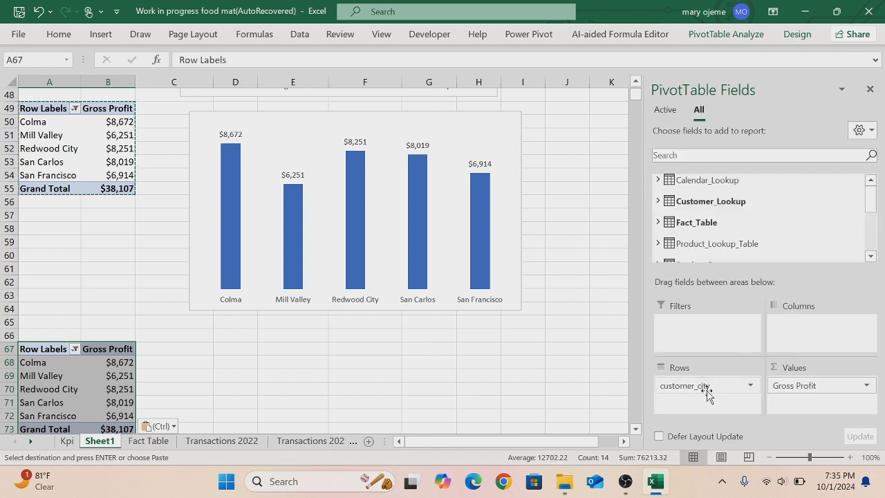
# Replace customer_city with marital_status in the rows of the PivotTable at A67.
pyautogui.moveTo(706, 391); pyautogui.dragTo(475, 400)
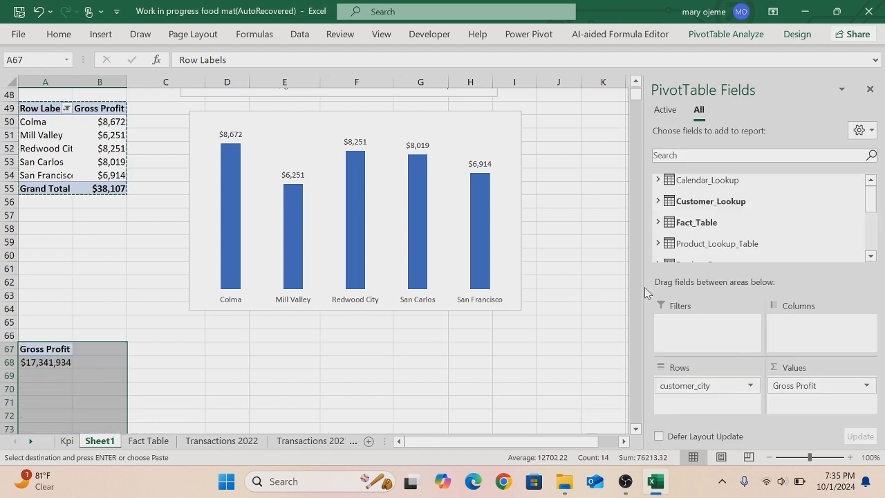
pyautogui.click(658, 201)
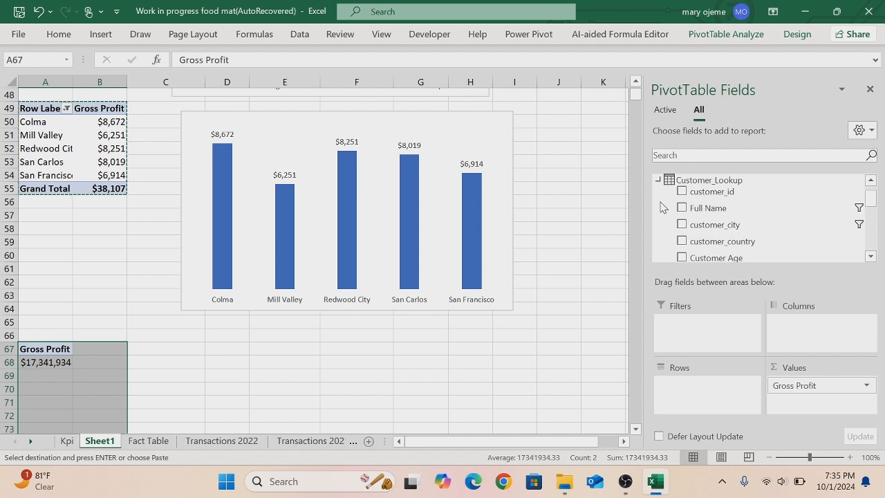
pyautogui.moveTo(874, 205); pyautogui.dragTo(874, 213)
pyautogui.moveTo(734, 228); pyautogui.dragTo(695, 399)
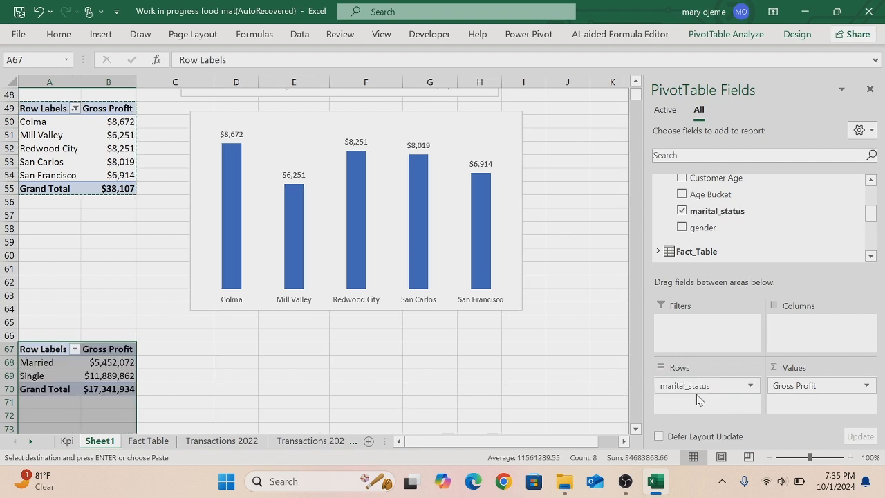
# Add the % gross p Marital measure to the values of the marital status PivotTable at A67.
pyautogui.click(659, 251)
pyautogui.click(872, 257)
pyautogui.click(872, 258)
pyautogui.click(873, 257)
pyautogui.click(872, 257)
pyautogui.click(872, 257)
pyautogui.click(872, 257)
pyautogui.click(872, 257)
pyautogui.click(872, 257)
pyautogui.click(872, 257)
pyautogui.click(872, 257)
pyautogui.click(873, 257)
pyautogui.click(872, 257)
pyautogui.click(872, 257)
pyautogui.click(872, 258)
pyautogui.click(872, 257)
pyautogui.click(872, 257)
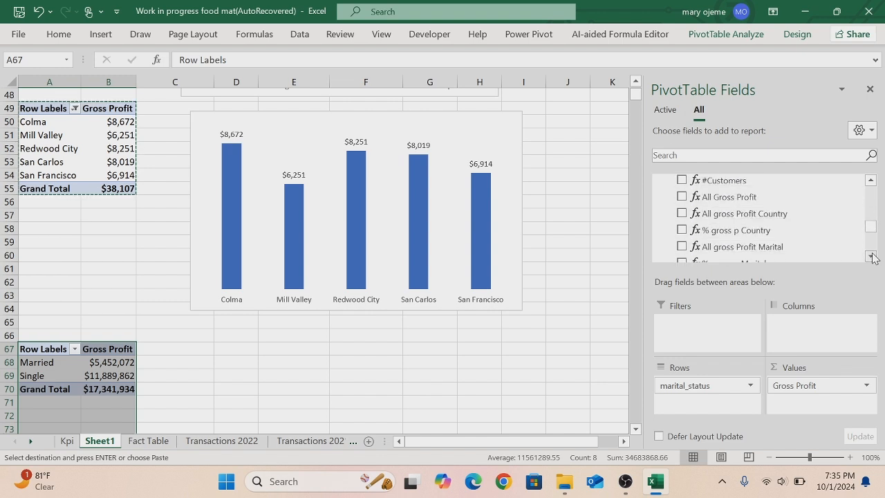
pyautogui.click(872, 257)
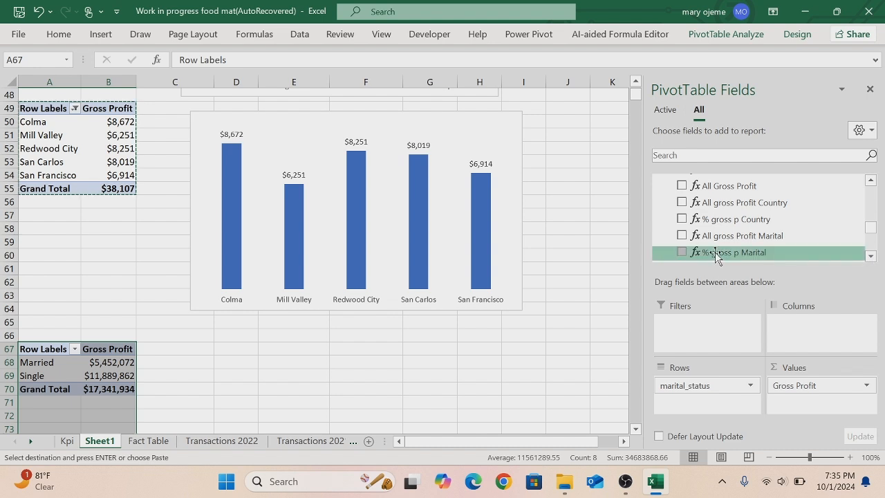
pyautogui.moveTo(717, 253); pyautogui.dragTo(798, 402)
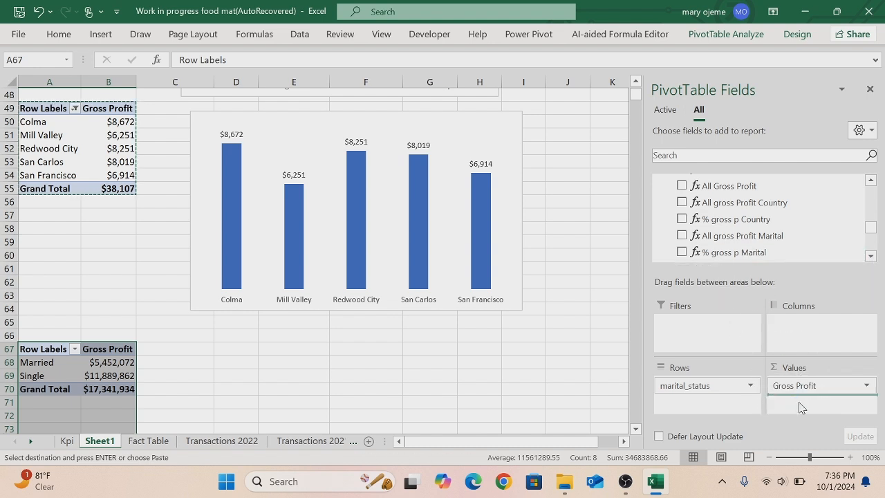
pyautogui.click(267, 374)
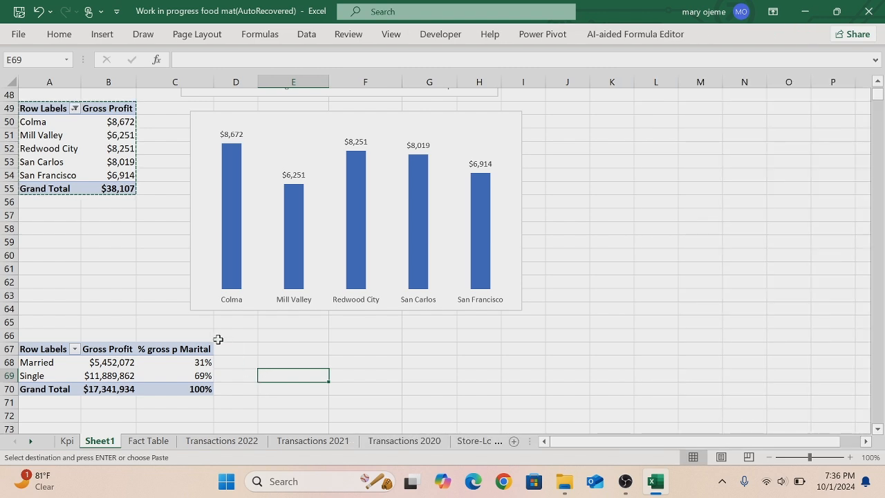
# Enter =A68 in E68 and fill it down to E69 to reference the marital status labels.
pyautogui.click(269, 359)
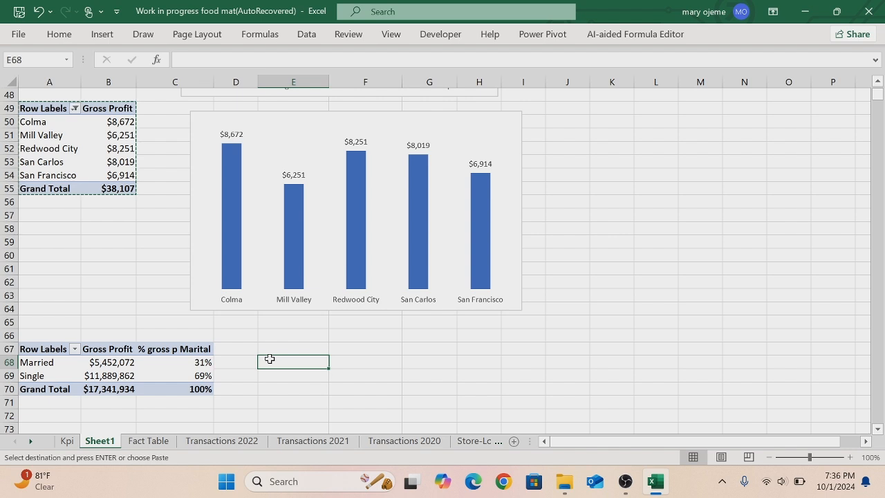
pyautogui.write('=')
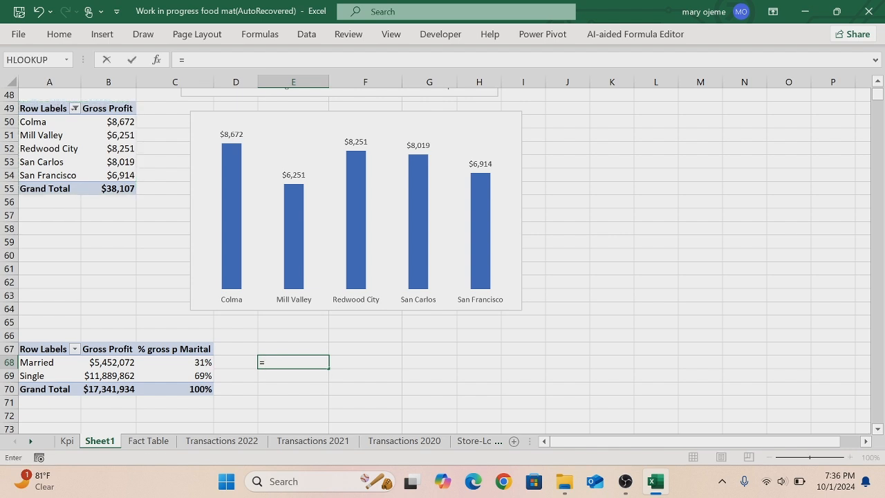
pyautogui.write('a68')
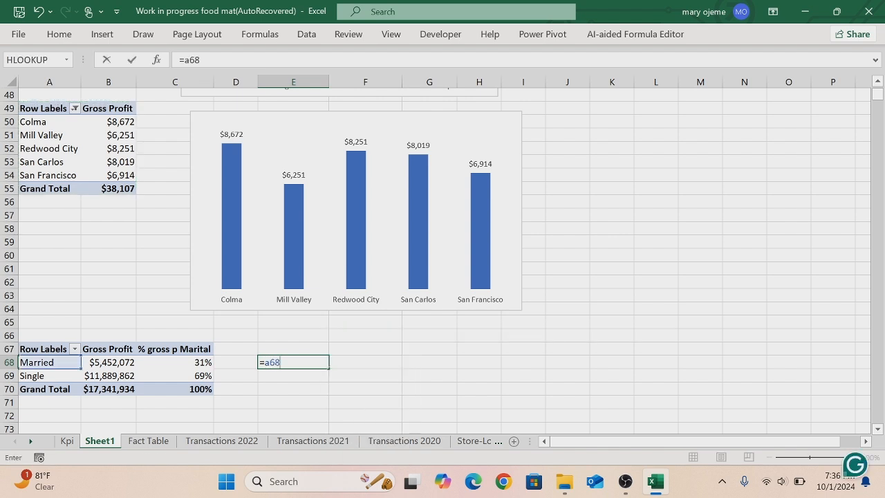
pyautogui.press('Return')
pyautogui.click(287, 362)
pyautogui.moveTo(328, 369); pyautogui.dragTo(330, 381)
# Enter =B68 in F68 and fill it down to F69 to reference the gross profit values.
pyautogui.click(345, 364)
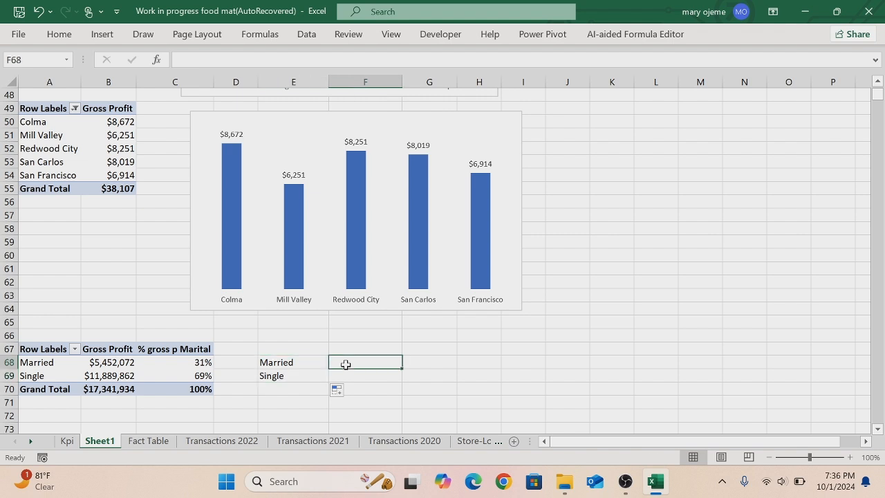
pyautogui.write('=b68')
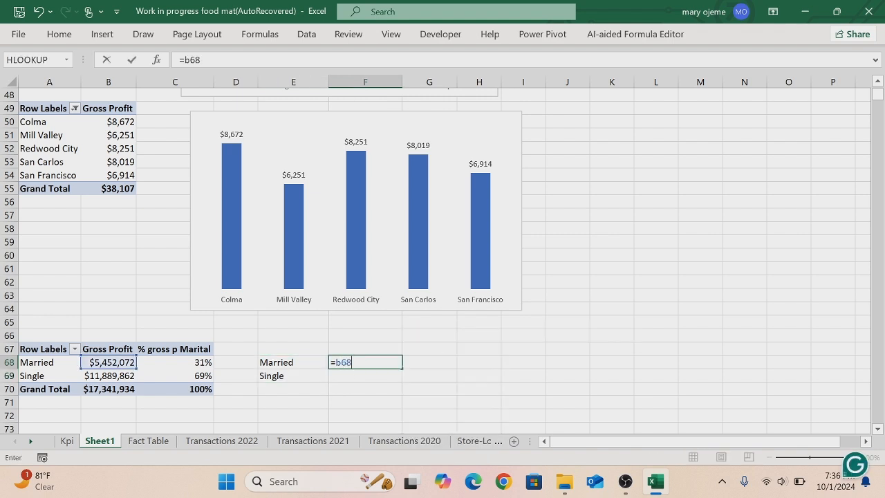
pyautogui.press('Return')
pyautogui.click(366, 362)
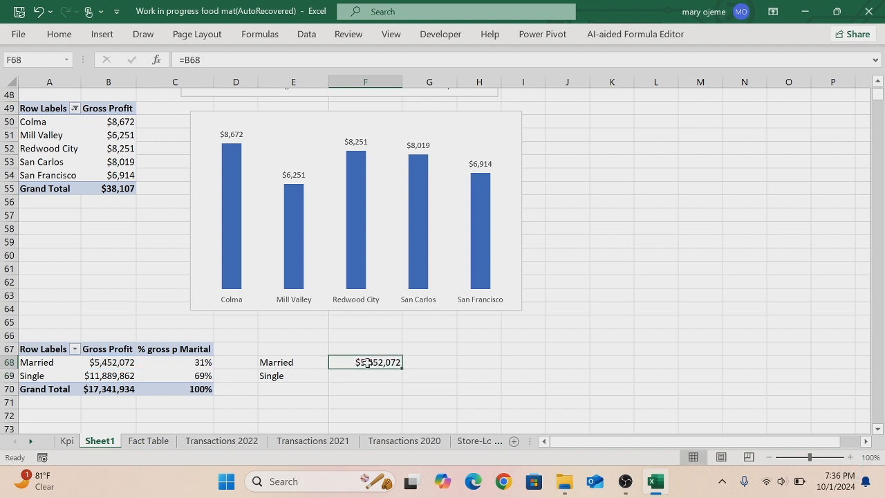
pyautogui.moveTo(402, 369); pyautogui.dragTo(404, 377)
# Enter =MAX(F68:F69)*1.25 in G67 as the upper limit above the helper table.
pyautogui.click(405, 347)
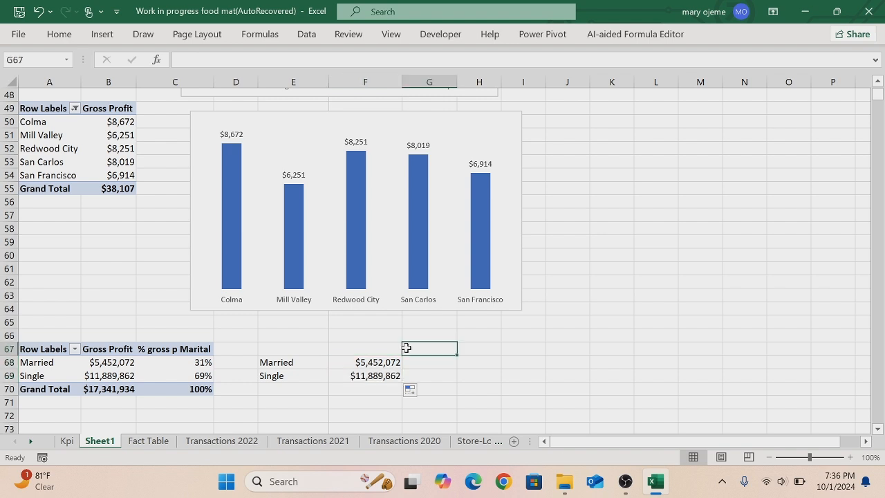
pyautogui.write('=max')
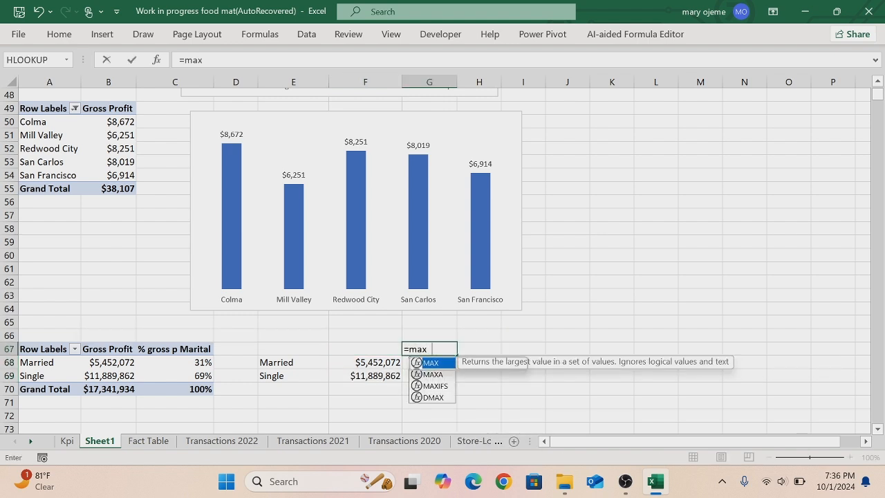
pyautogui.press('Tab')
pyautogui.click(375, 362)
pyautogui.moveTo(375, 362); pyautogui.dragTo(375, 375)
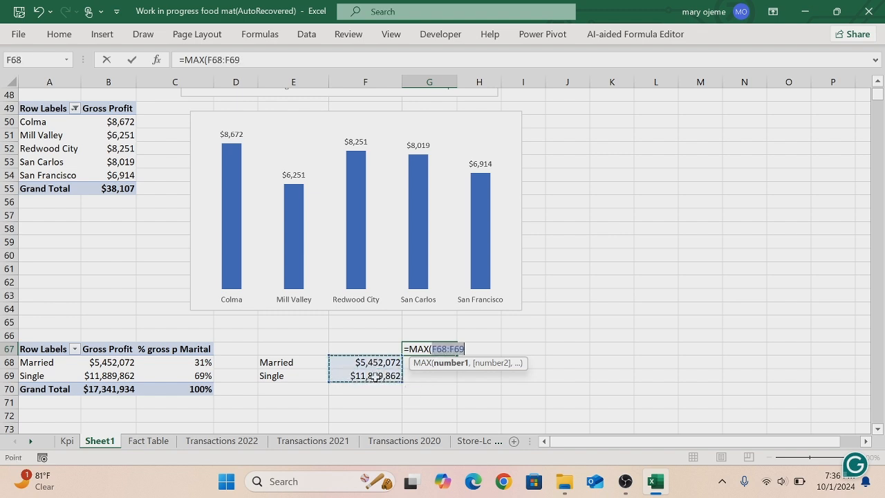
pyautogui.write(')')
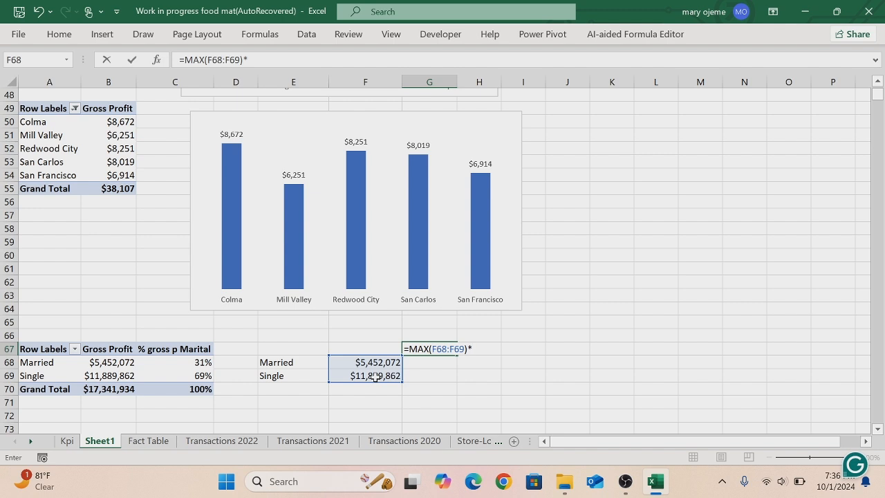
pyautogui.write('*1.25')
pyautogui.press('Return')
# Format G67 as Currency with 0 decimal places.
pyautogui.click(427, 347)
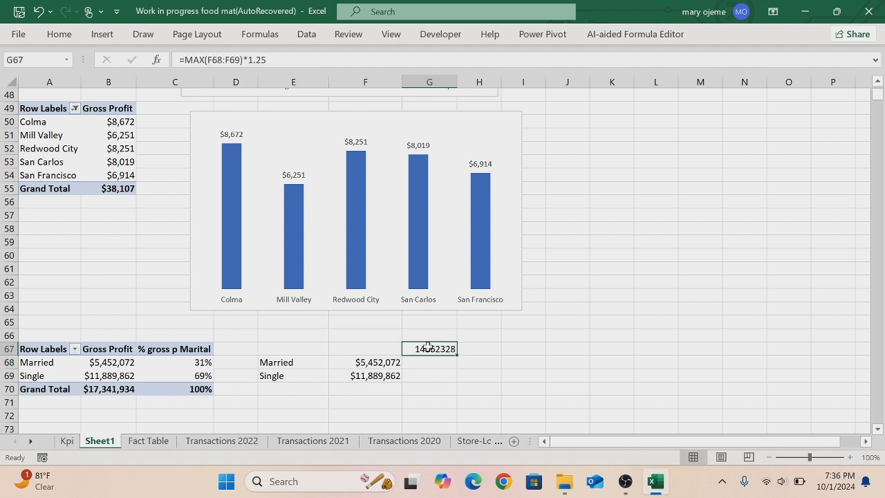
pyautogui.rightClick(428, 348)
pyautogui.click(460, 391)
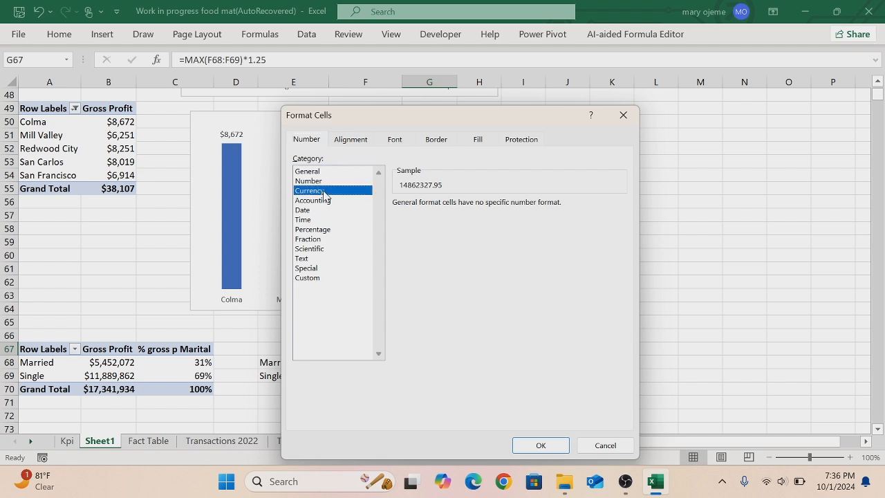
pyautogui.click(310, 191)
pyautogui.write('0')
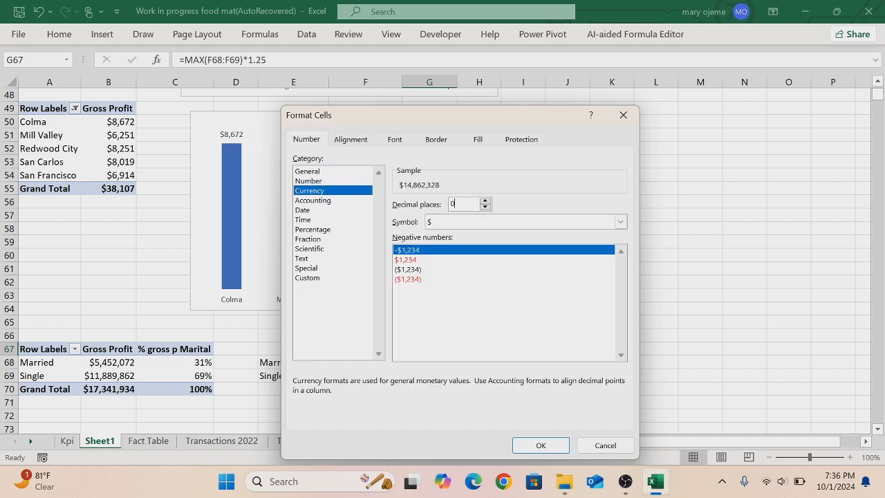
pyautogui.click(542, 446)
# Enter =G67-F68 in G68 to calculate the remainder for Married.
pyautogui.click(425, 363)
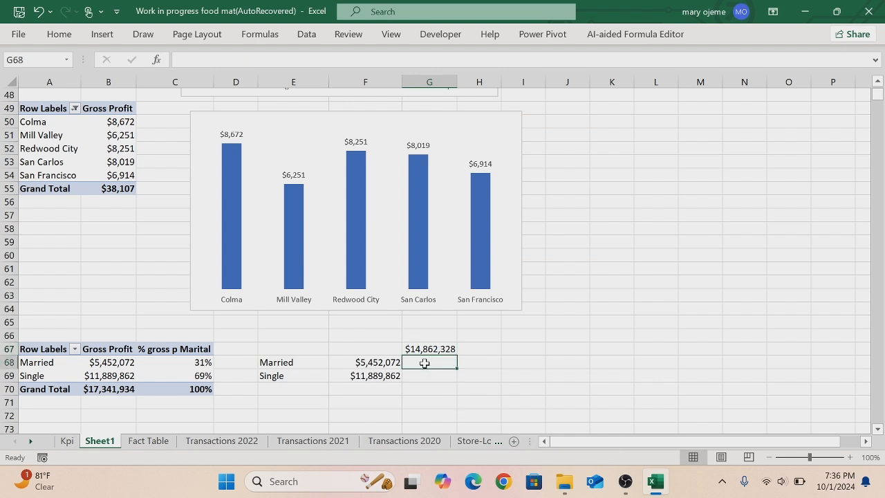
pyautogui.write('=')
pyautogui.click(423, 348)
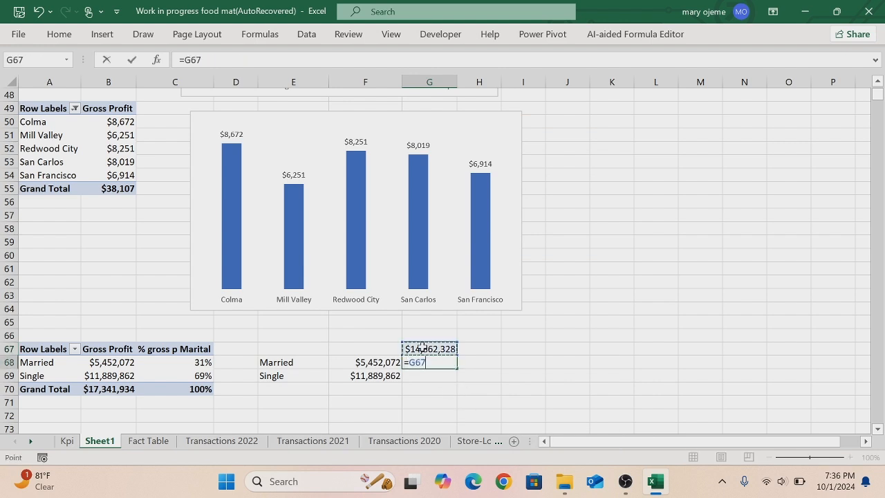
pyautogui.write('-')
pyautogui.click(378, 367)
pyautogui.press('Return')
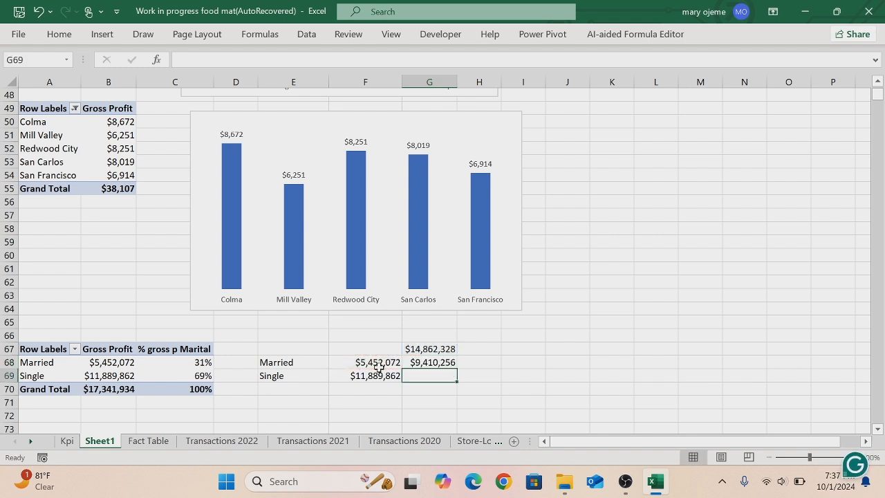
# Make the G67 reference in G68 absolute, giving =$G$67-F68, and fill the formula down to G69.
pyautogui.click(422, 362)
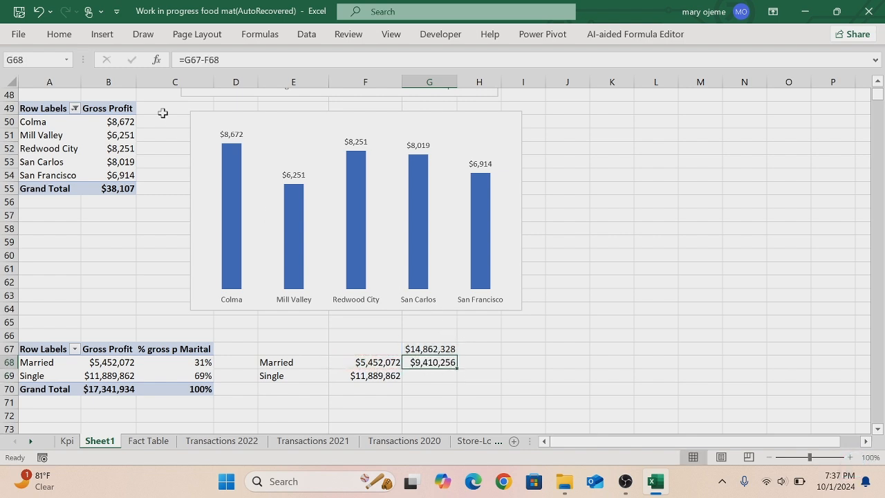
pyautogui.click(185, 60)
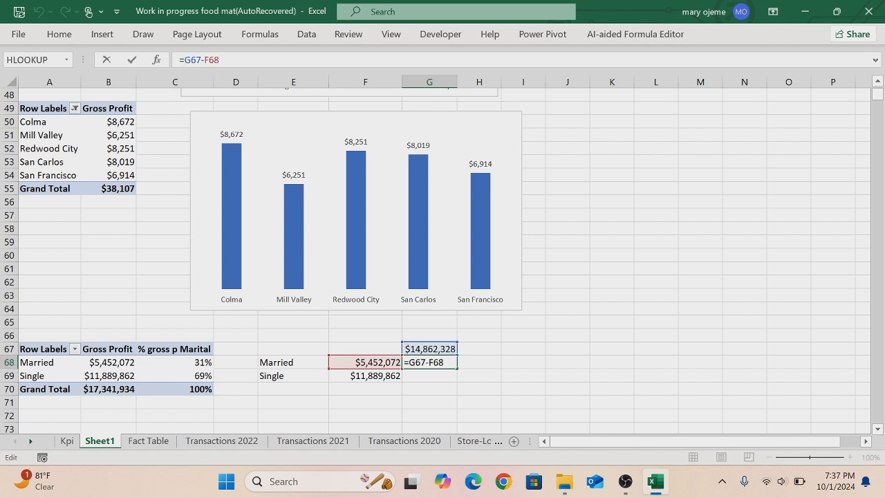
pyautogui.press('F4')
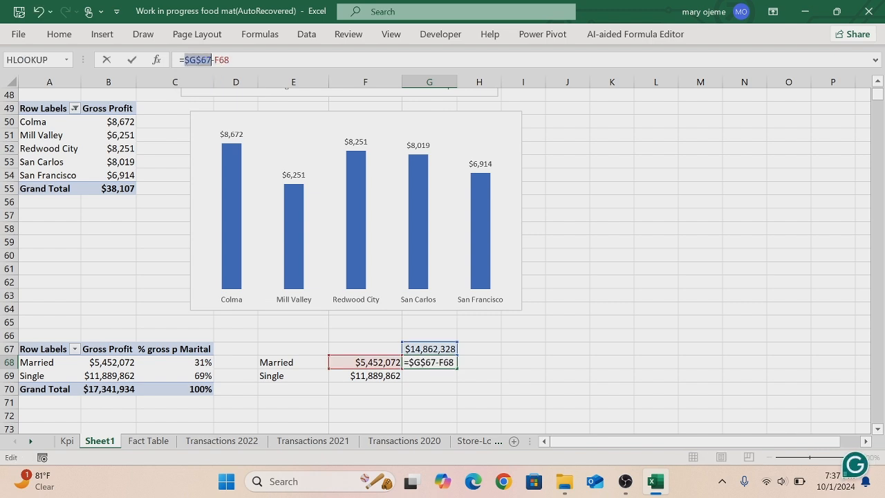
pyautogui.press('Return')
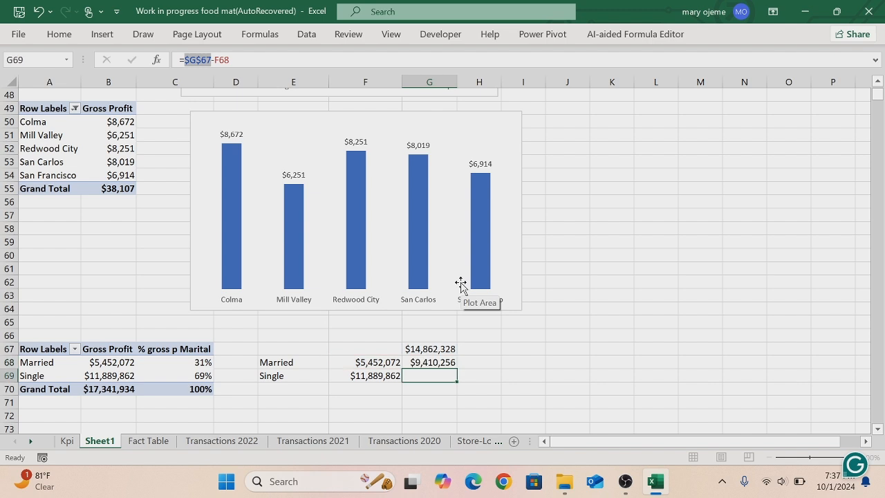
pyautogui.click(426, 362)
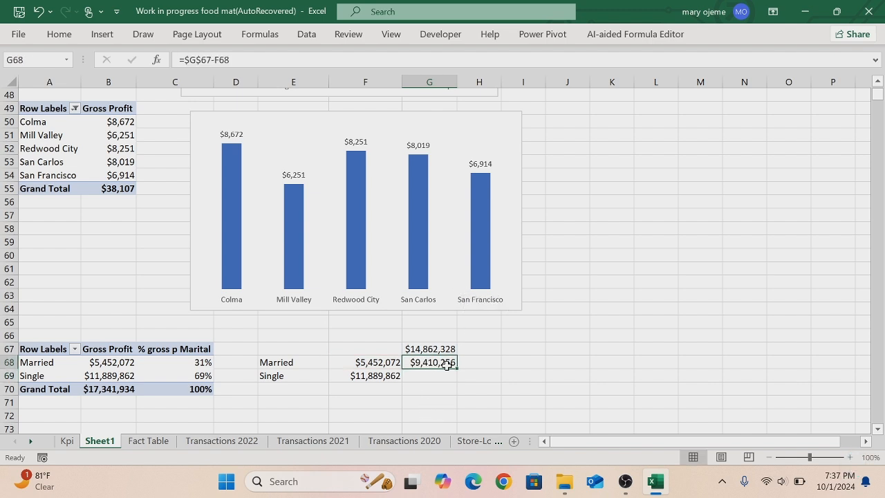
pyautogui.moveTo(456, 369); pyautogui.dragTo(455, 379)
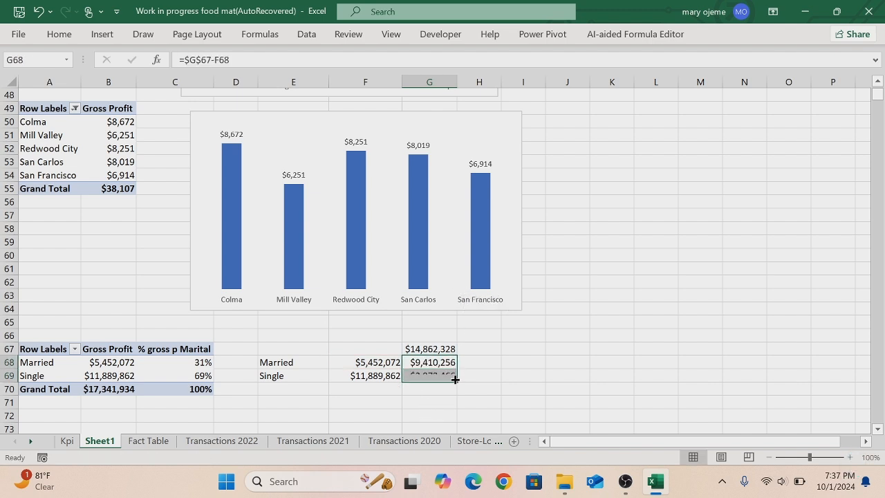
# Insert a 2-D stacked bar chart from the Married row E68:G68.
pyautogui.moveTo(263, 362); pyautogui.dragTo(425, 362)
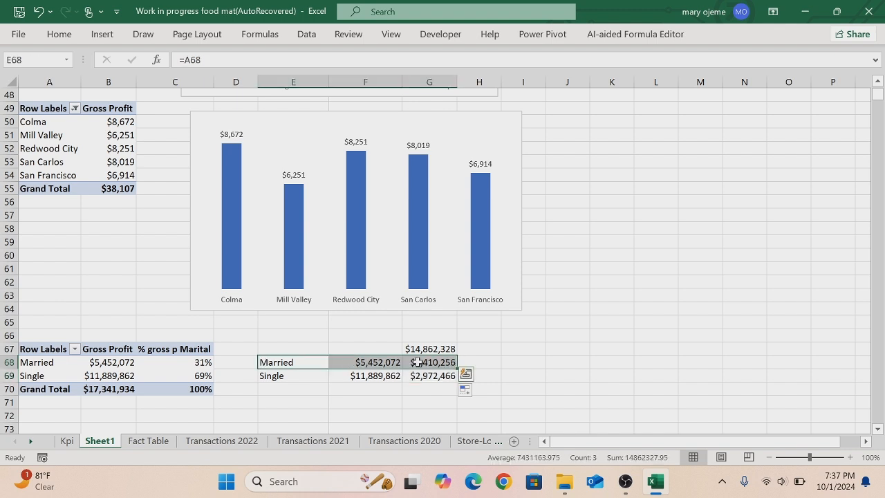
pyautogui.click(103, 35)
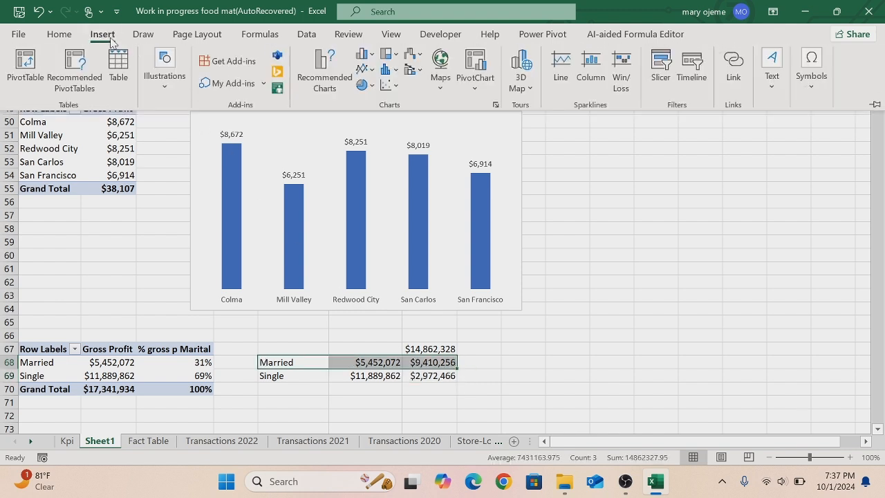
pyautogui.click(373, 58)
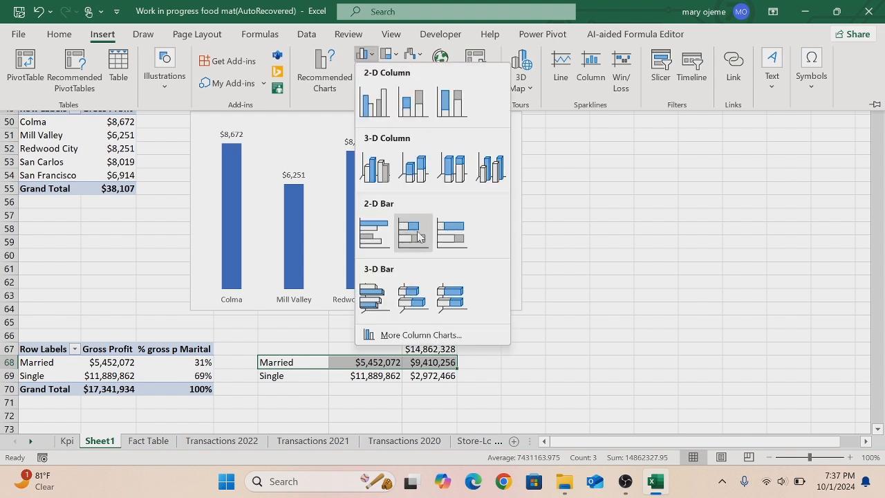
pyautogui.click(416, 235)
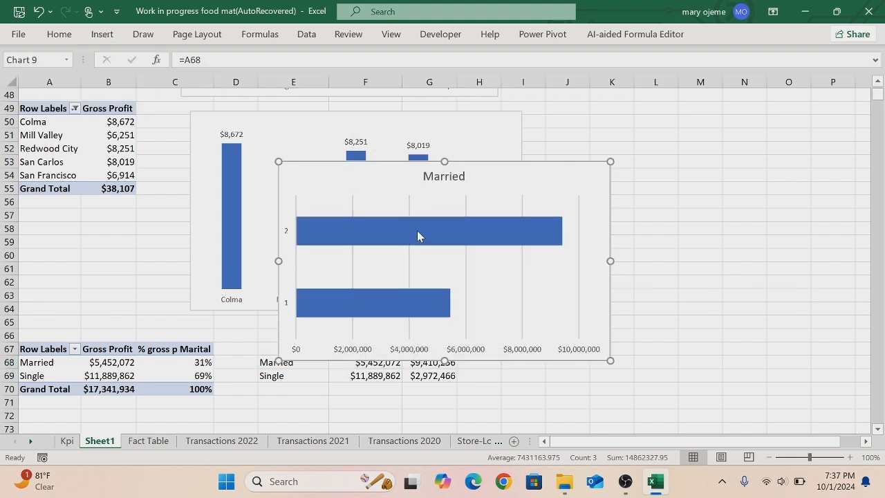
# Switch the rows and columns in the Married chart's data source so both values stack in one bar.
pyautogui.rightClick(398, 161)
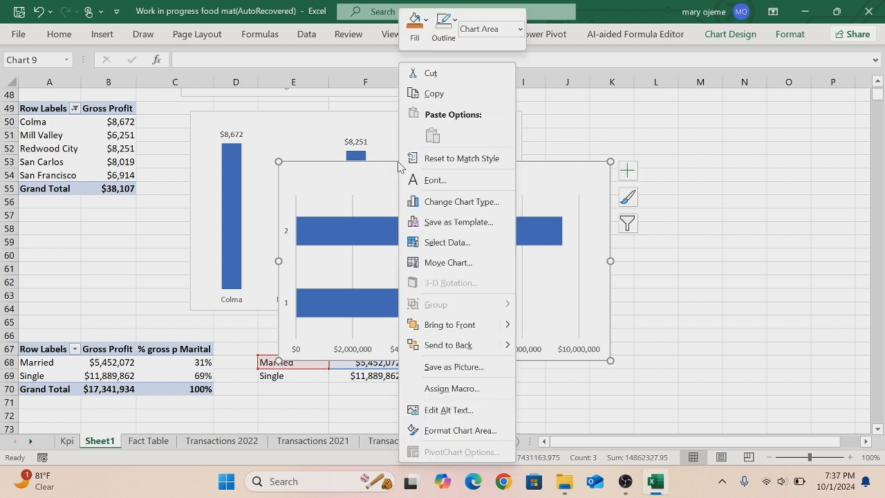
pyautogui.click(446, 244)
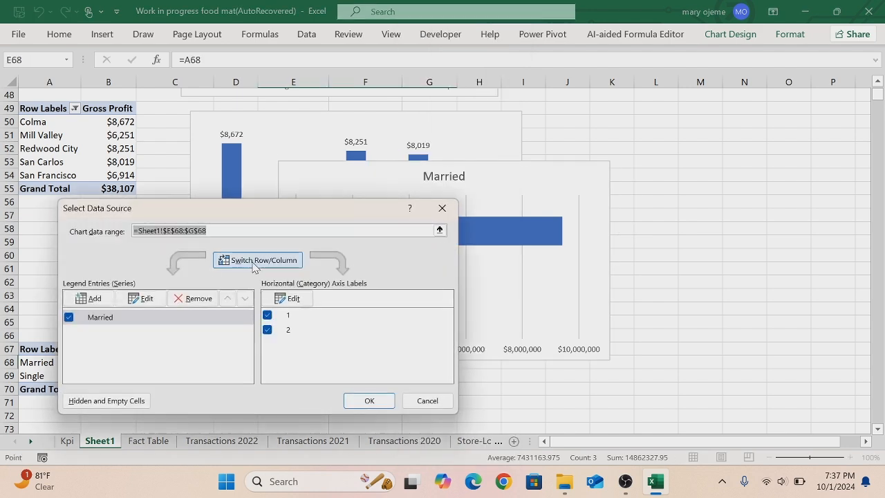
pyautogui.click(271, 268)
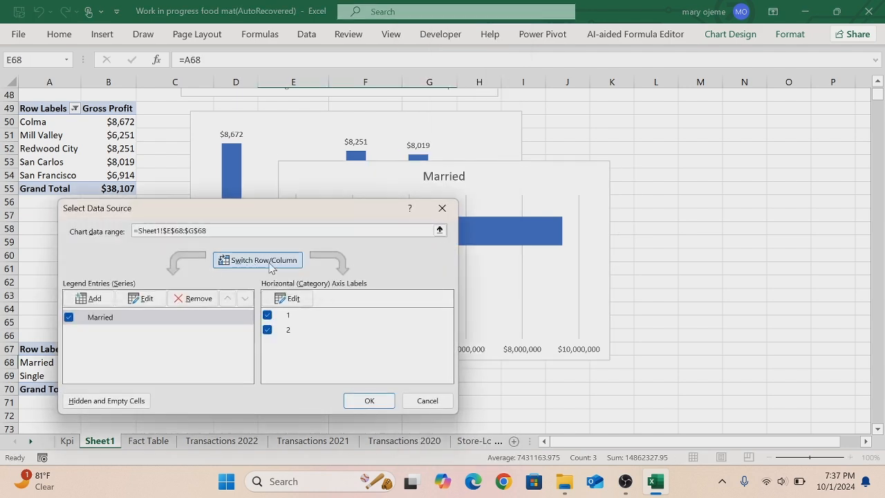
pyautogui.click(369, 401)
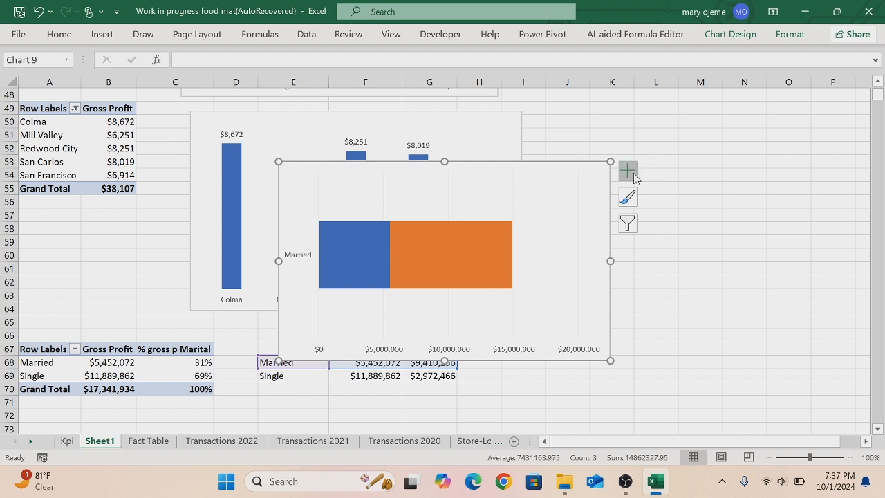
# Remove the gridlines and the primary horizontal axis from the Married stacked bar chart.
pyautogui.click(634, 178)
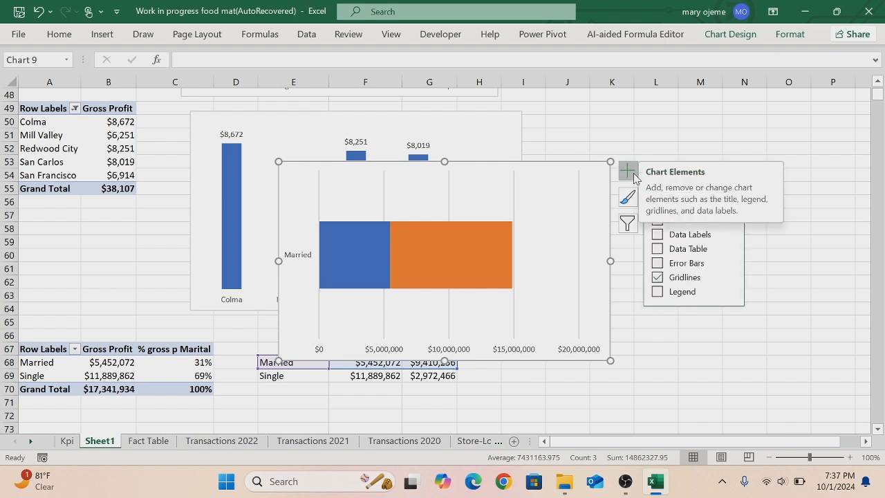
pyautogui.click(657, 276)
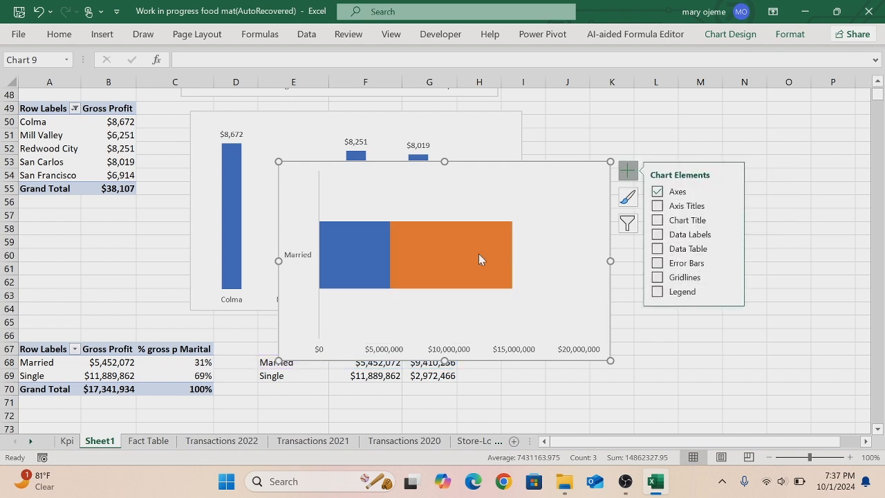
pyautogui.click(730, 191)
pyautogui.click(756, 213)
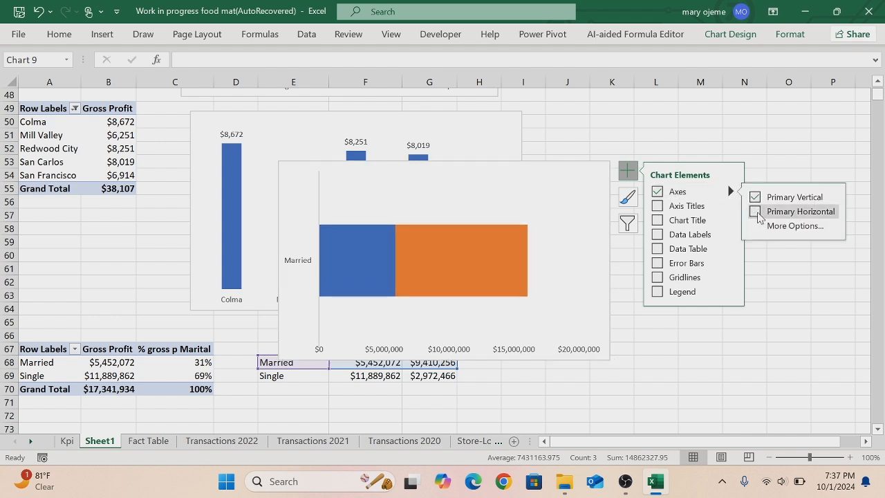
# Set the Married chart's vertical axis to No Outline and move the chart up clear of the E67:G69 data.
pyautogui.rightClick(319, 206)
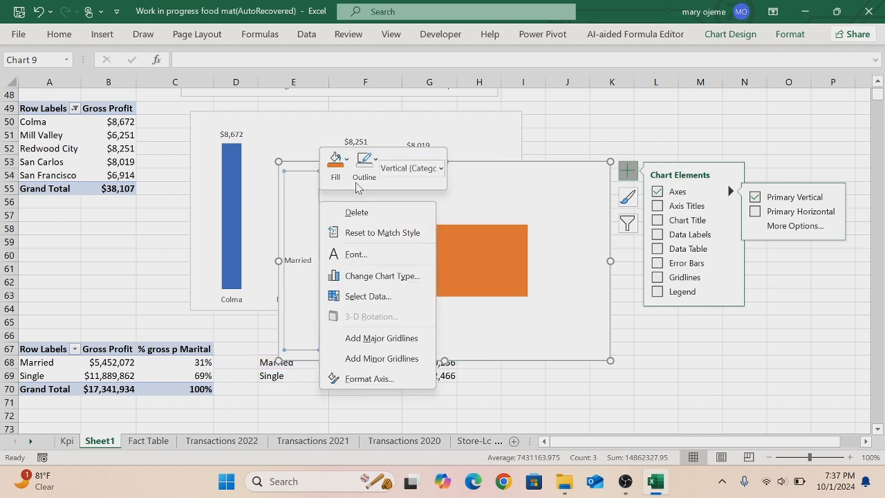
pyautogui.click(377, 161)
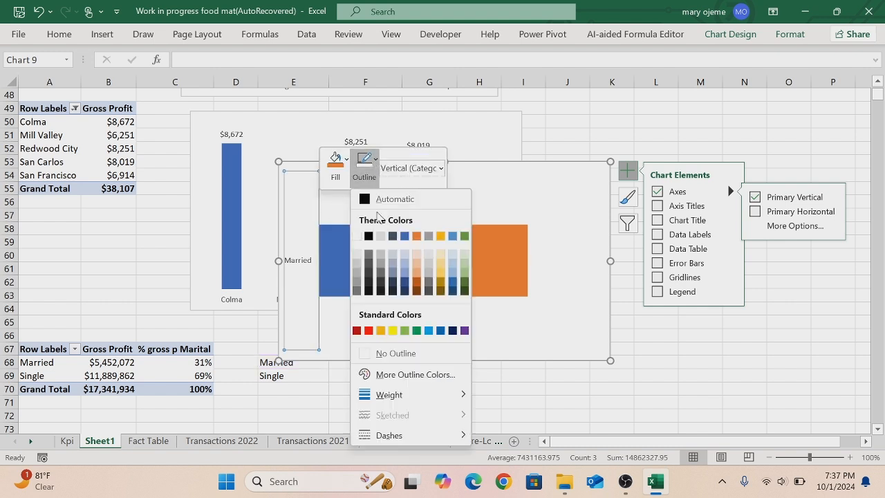
pyautogui.click(364, 354)
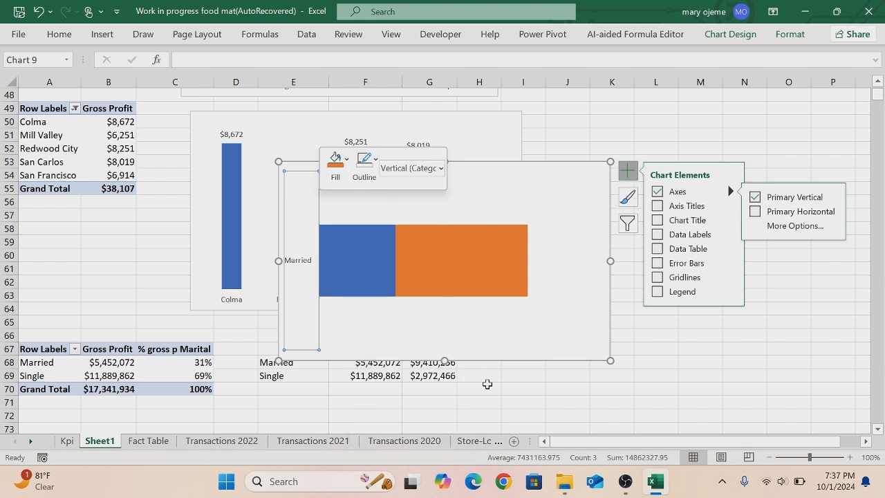
pyautogui.click(492, 384)
pyautogui.moveTo(534, 166); pyautogui.dragTo(526, 120)
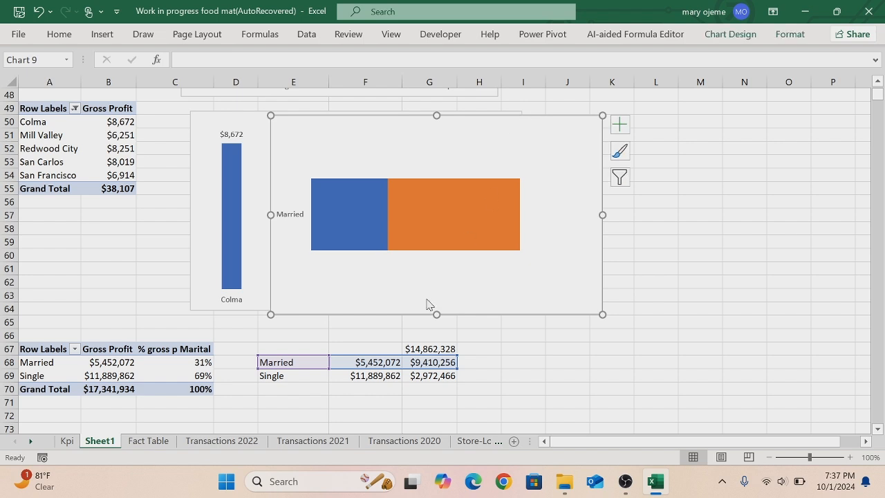
# Insert a 2-D stacked bar chart from the Single row E69:G69.
pyautogui.moveTo(271, 375); pyautogui.dragTo(421, 376)
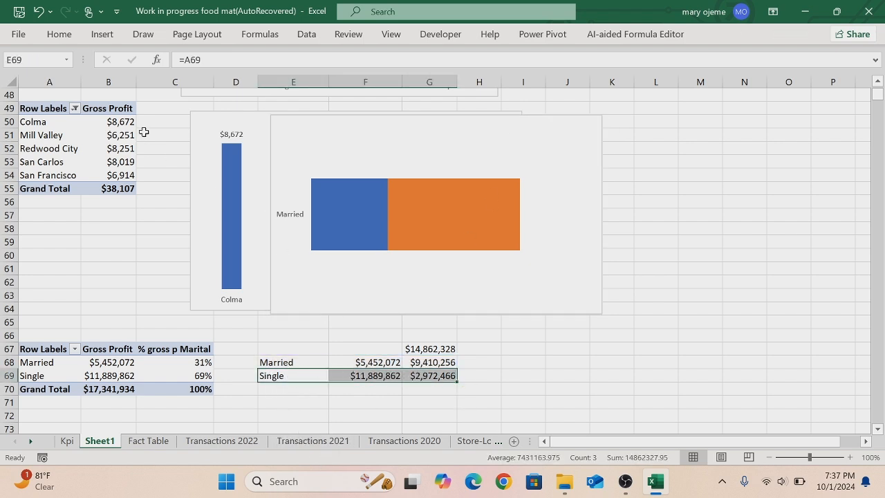
pyautogui.click(102, 34)
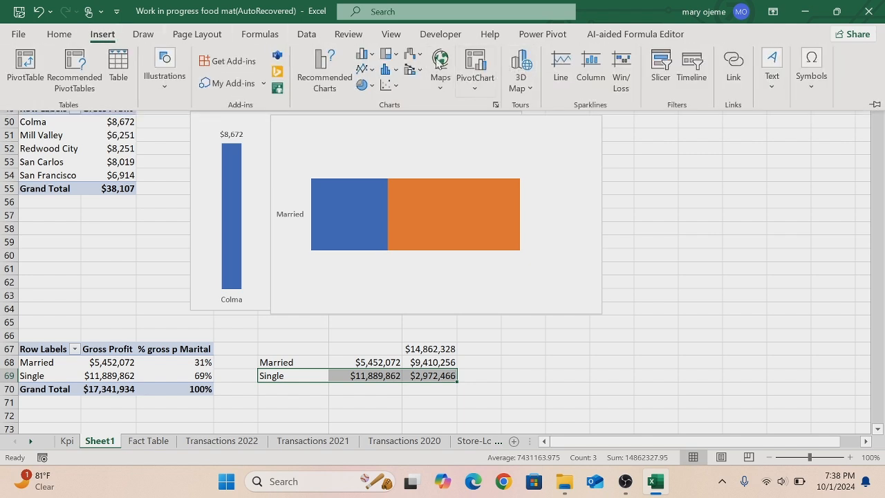
pyautogui.click(371, 55)
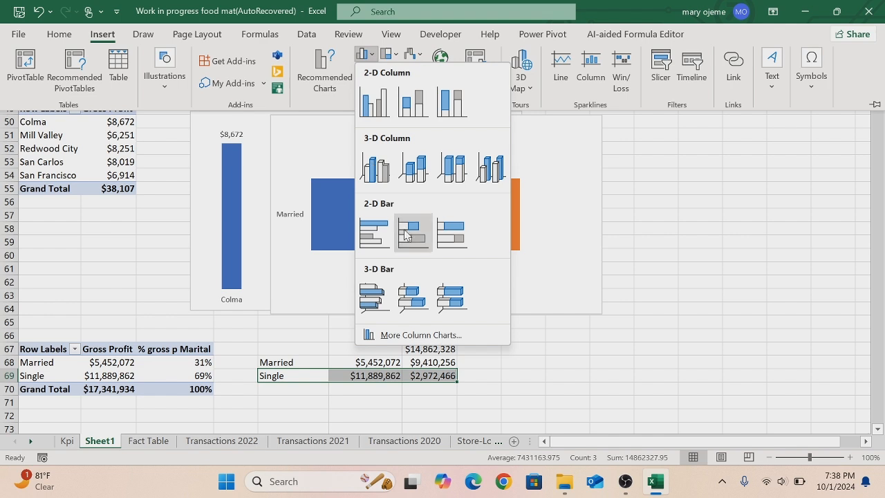
pyautogui.click(405, 234)
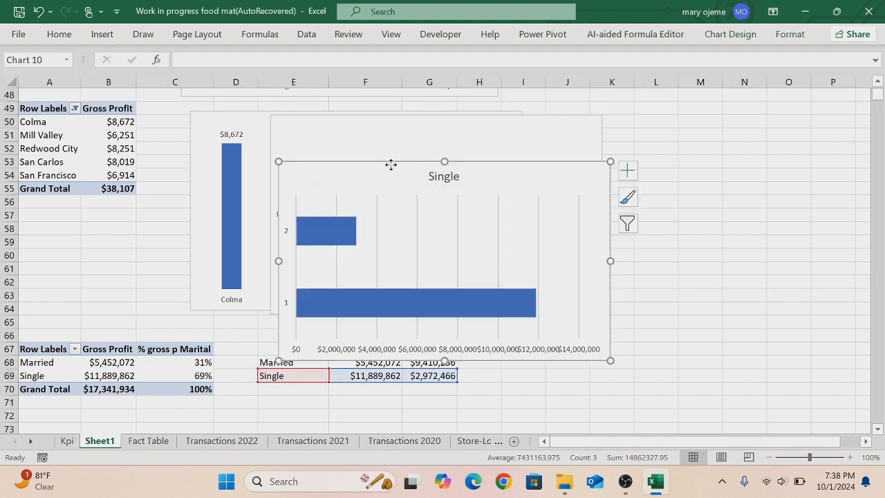
# Switch the rows and columns in the Single chart's data source so both values stack in one bar.
pyautogui.rightClick(391, 165)
pyautogui.click(427, 242)
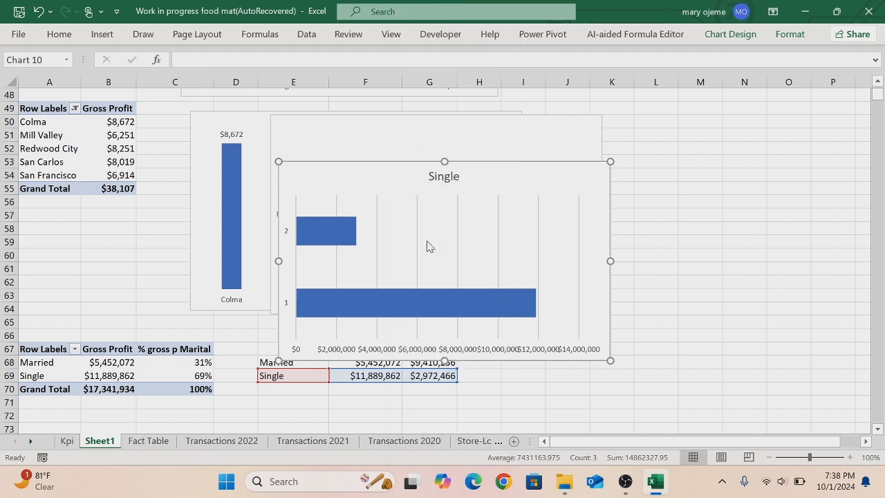
pyautogui.click(258, 261)
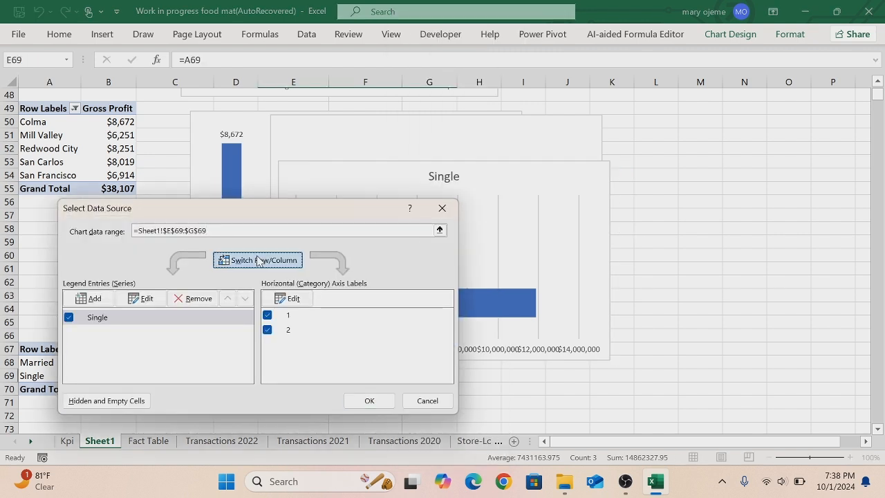
pyautogui.click(360, 401)
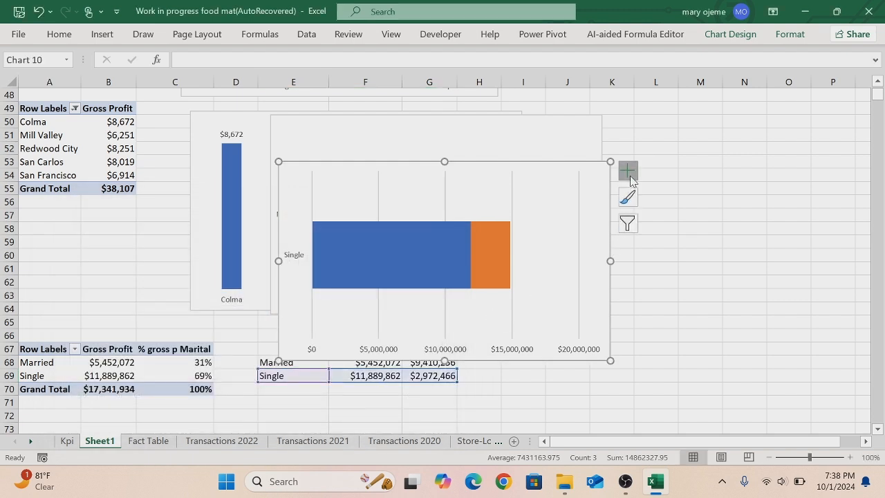
# Remove the gridlines and the primary horizontal axis from the Single stacked bar chart.
pyautogui.click(629, 176)
pyautogui.click(657, 278)
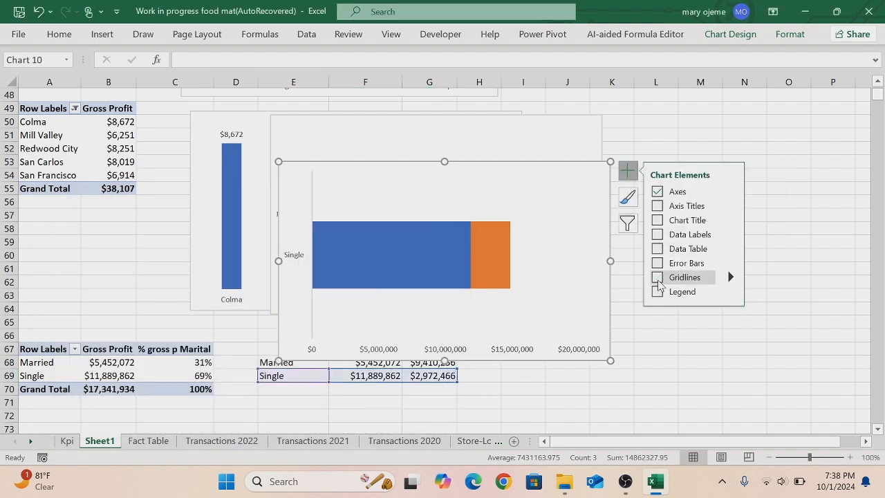
pyautogui.click(729, 192)
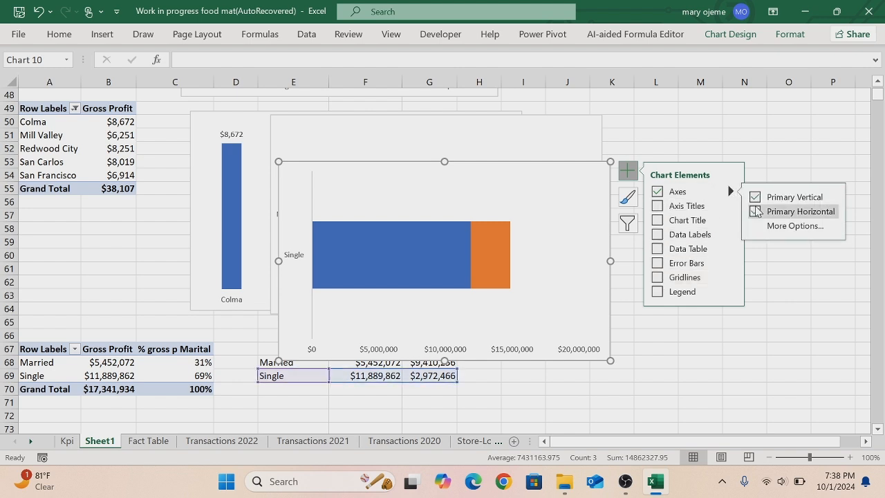
pyautogui.click(755, 212)
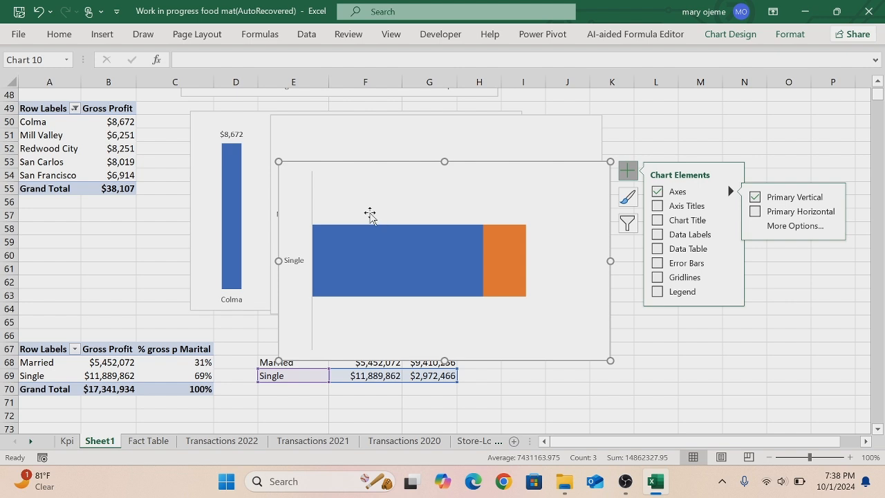
# Set the Single chart's vertical axis to No Outline.
pyautogui.rightClick(312, 207)
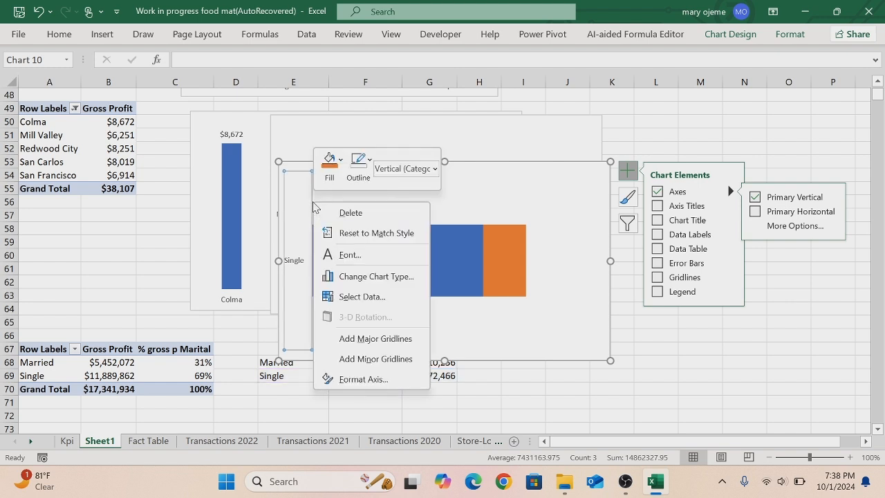
pyautogui.click(358, 166)
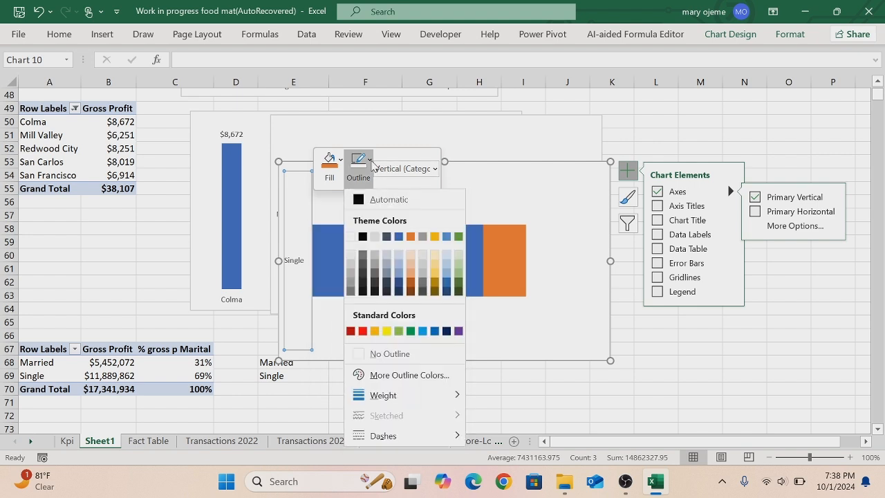
pyautogui.click(366, 354)
pyautogui.click(492, 380)
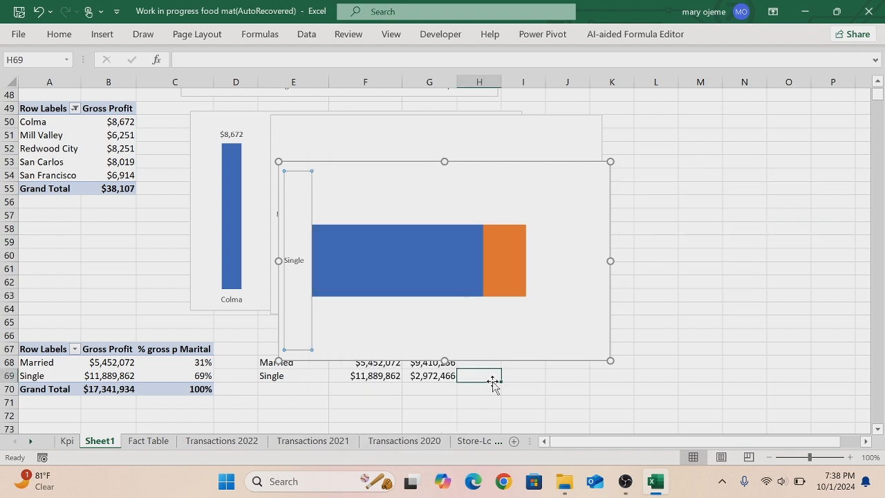
# Select the Married and Single charts together and shrink both to the same smaller size.
pyautogui.click(280, 135)
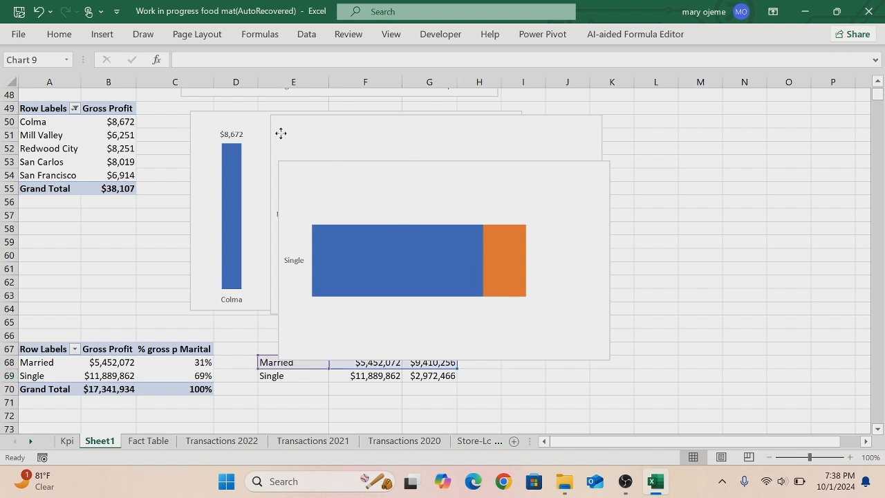
pyautogui.click(301, 179)
pyautogui.moveTo(267, 114); pyautogui.dragTo(307, 141)
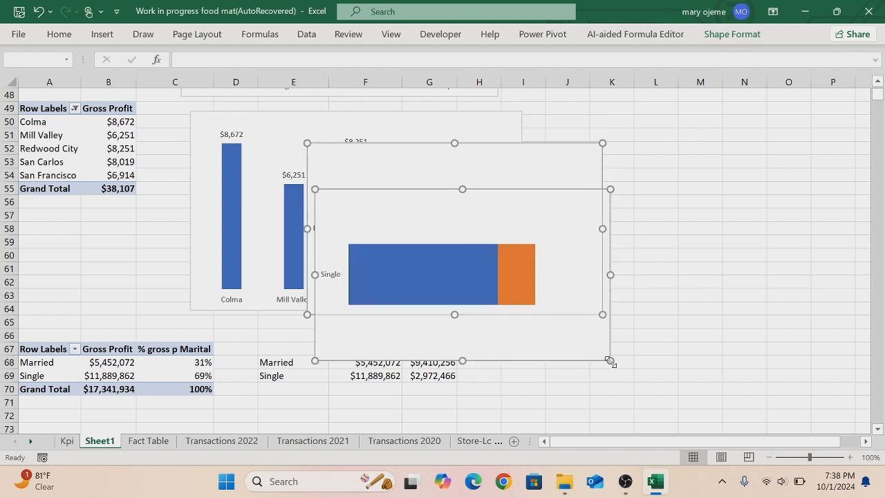
pyautogui.moveTo(611, 362); pyautogui.dragTo(545, 283)
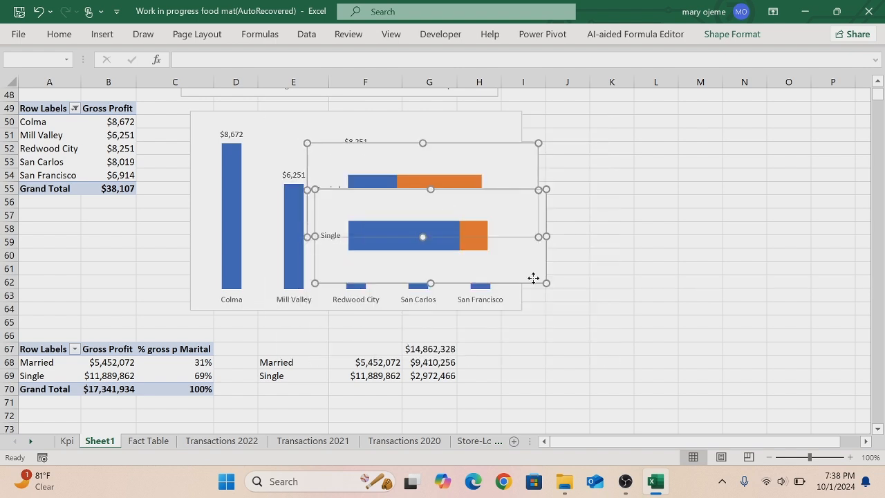
pyautogui.click(613, 283)
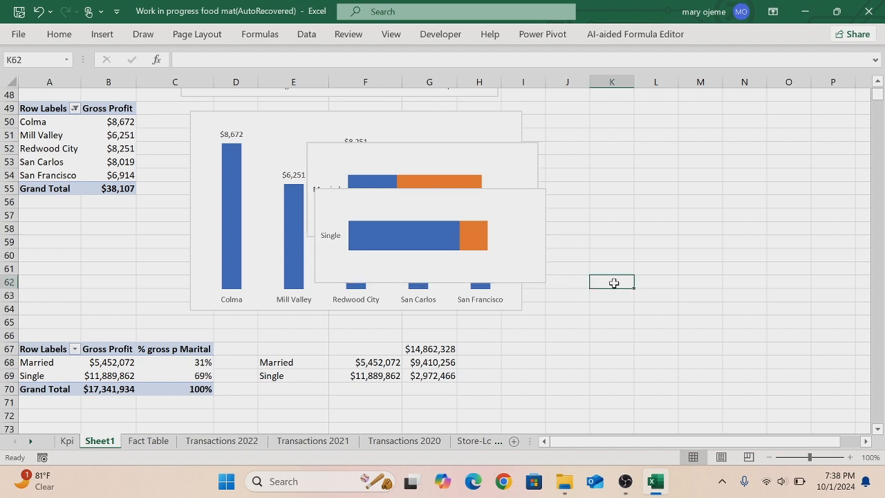
# Move the Single chart beside the marital status data and place the Married chart just above it, clear of the city chart.
pyautogui.click(519, 265)
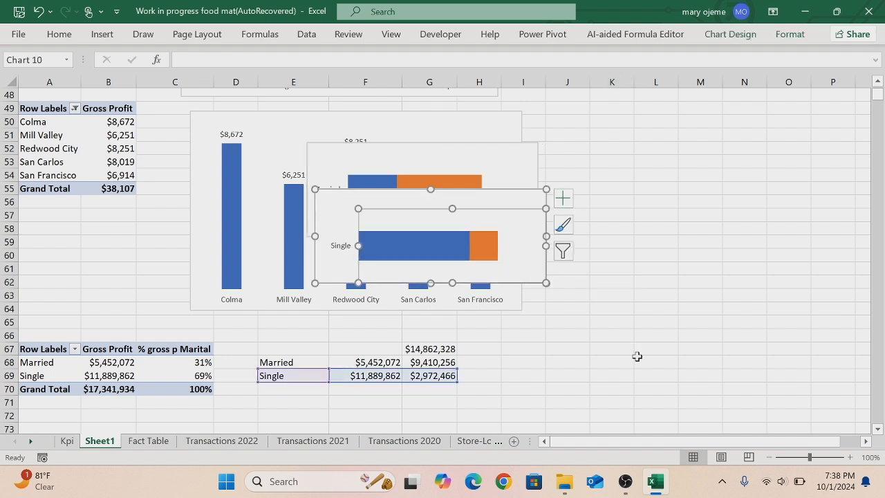
pyautogui.click(646, 232)
pyautogui.moveTo(528, 197); pyautogui.dragTo(690, 310)
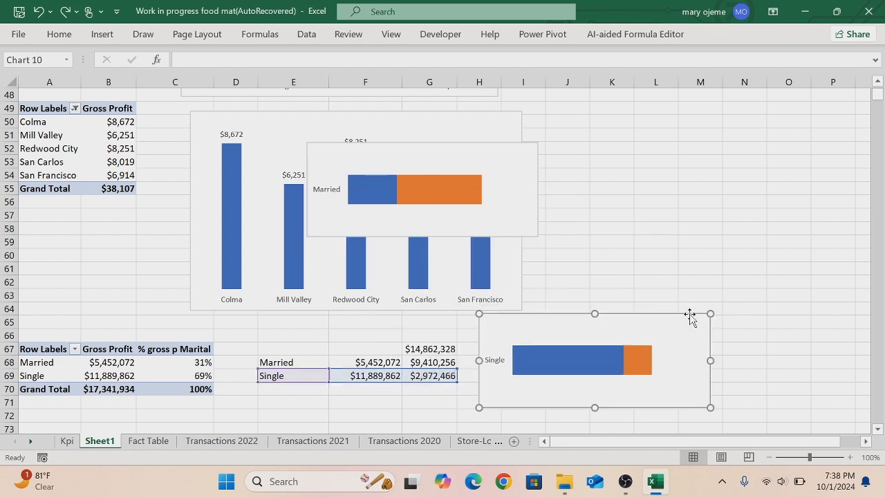
pyautogui.moveTo(496, 148); pyautogui.dragTo(710, 220)
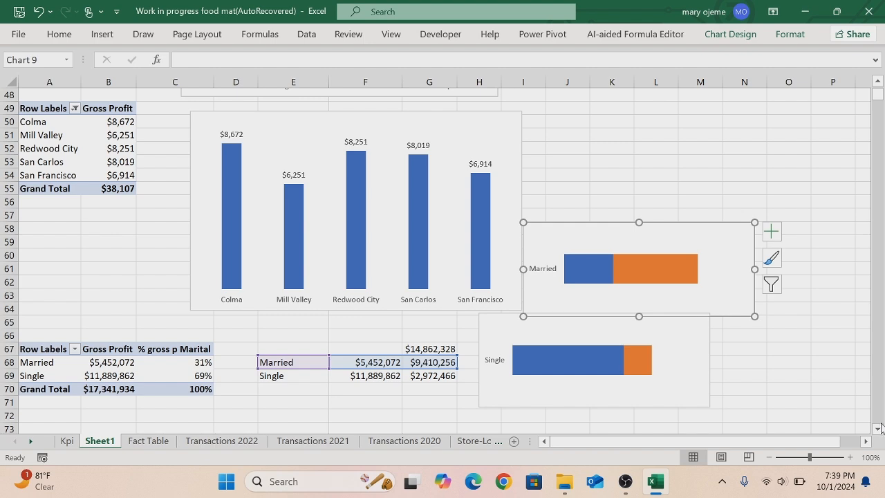
# Copy the marital status PivotTable A67:C70 and paste it at A77.
pyautogui.click(878, 429)
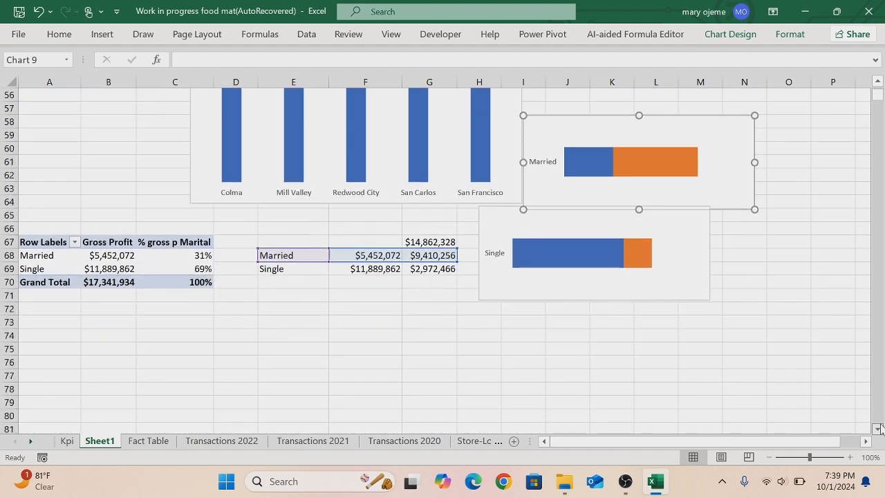
pyautogui.click(878, 428)
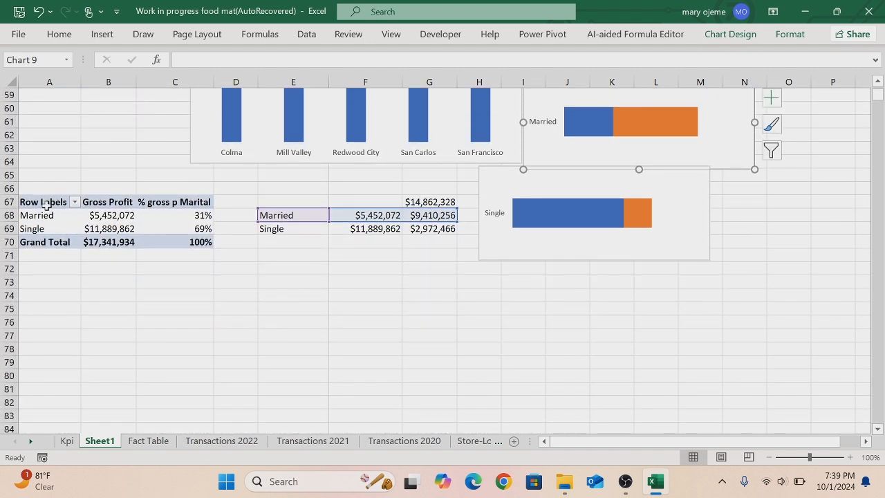
pyautogui.moveTo(38, 202); pyautogui.dragTo(167, 241)
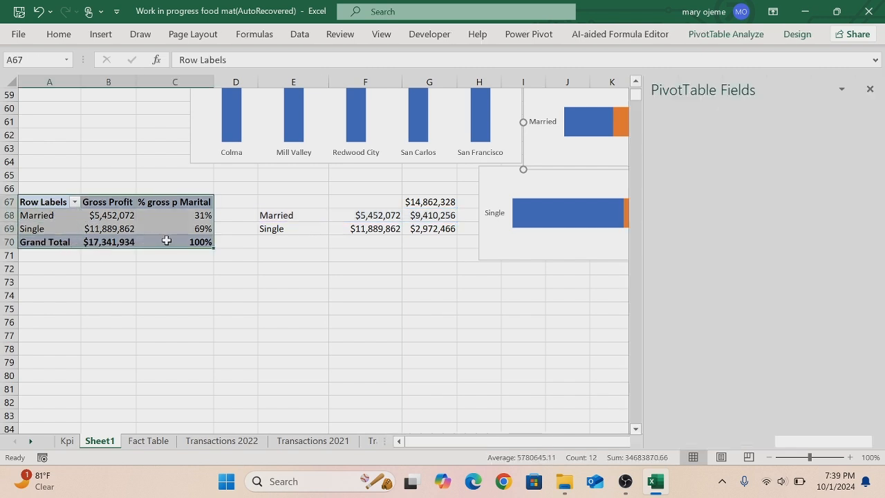
pyautogui.hotkey('ctrl', 'c')
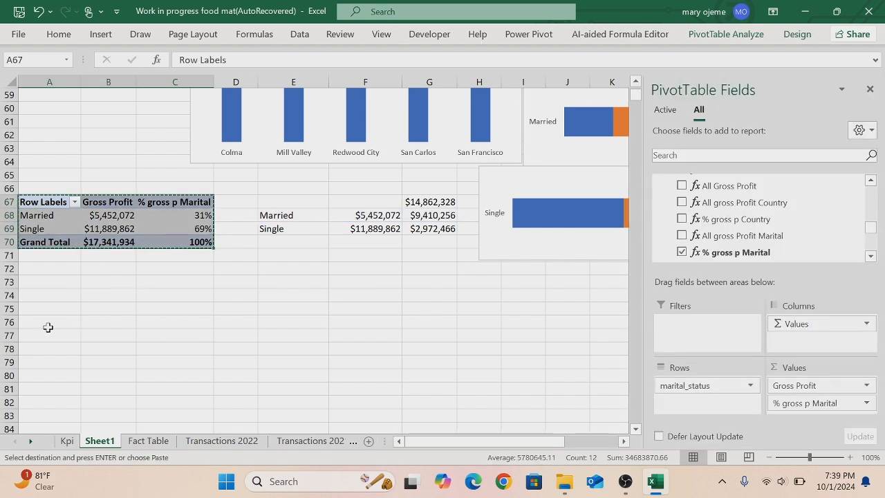
pyautogui.click(44, 338)
pyautogui.hotkey('ctrl', 'v')
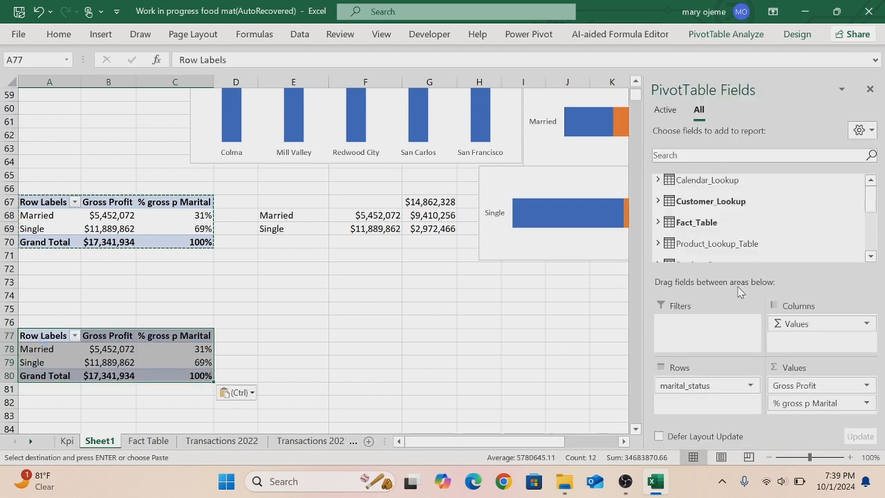
# Remove marital_status from the rows and % gross p Marital from the values of the PivotTable at A77.
pyautogui.moveTo(691, 391); pyautogui.dragTo(504, 389)
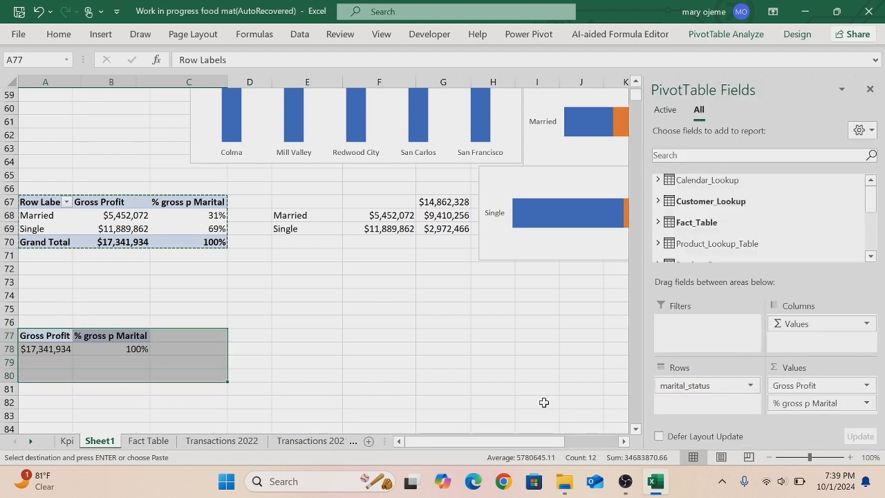
pyautogui.moveTo(812, 411); pyautogui.dragTo(542, 391)
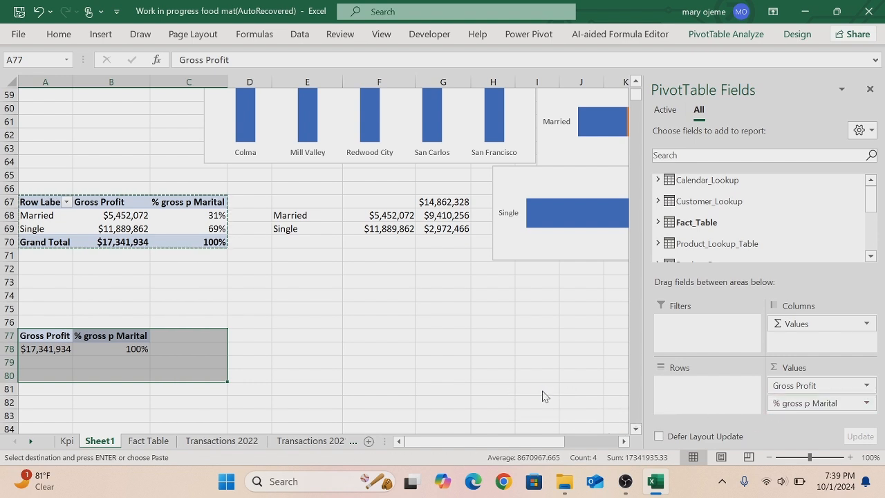
# Add customer_country to the rows and % gross p Country to the values of the PivotTable at A77.
pyautogui.click(656, 201)
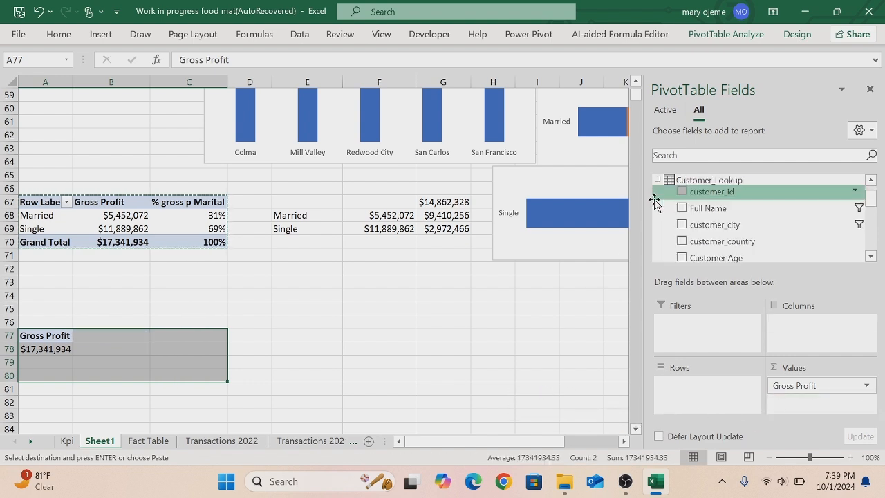
pyautogui.moveTo(711, 240); pyautogui.dragTo(705, 391)
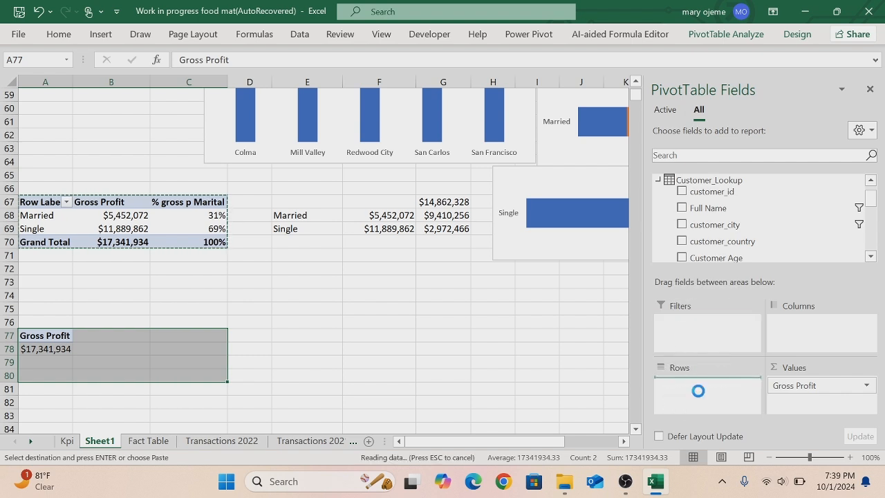
pyautogui.moveTo(875, 200); pyautogui.dragTo(877, 230)
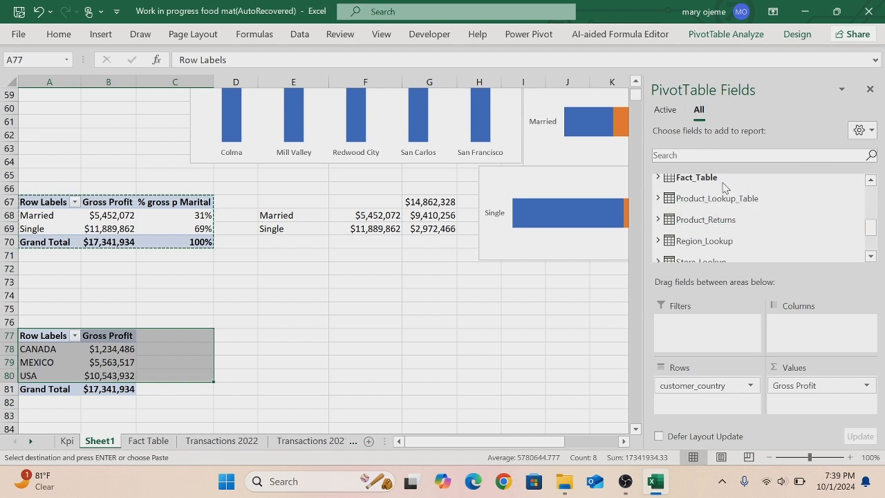
pyautogui.click(656, 178)
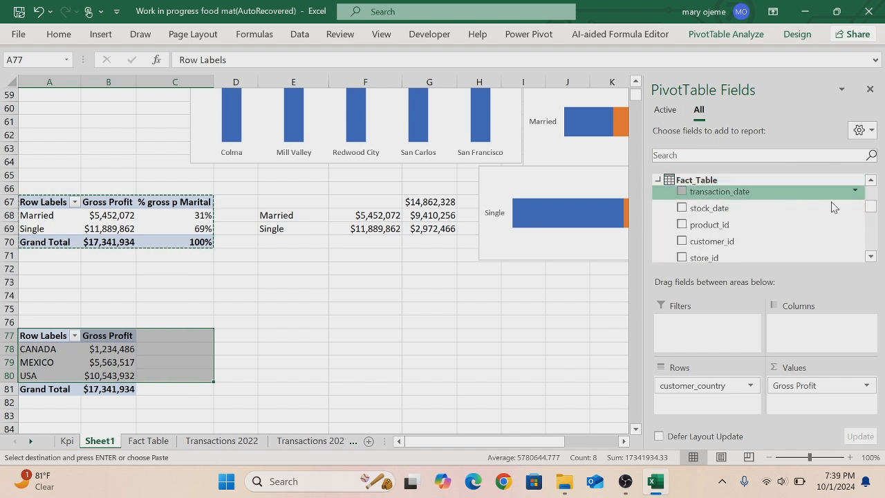
pyautogui.moveTo(872, 211); pyautogui.dragTo(874, 238)
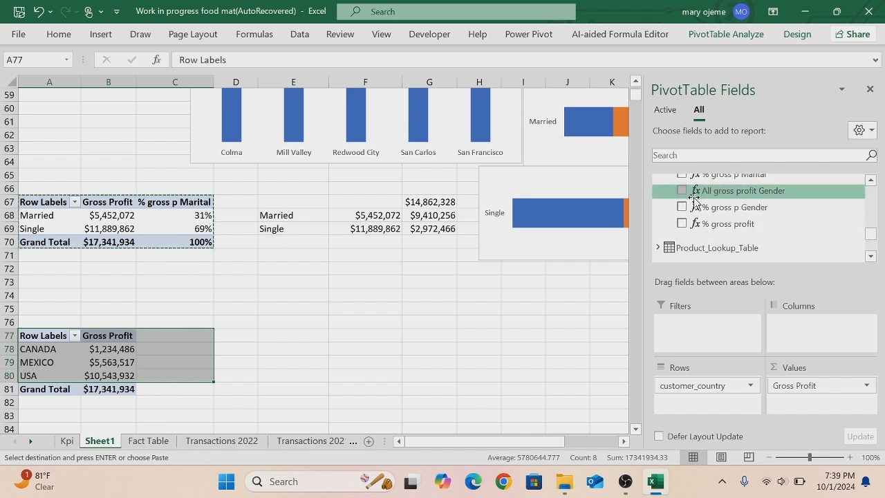
pyautogui.click(871, 181)
pyautogui.click(870, 182)
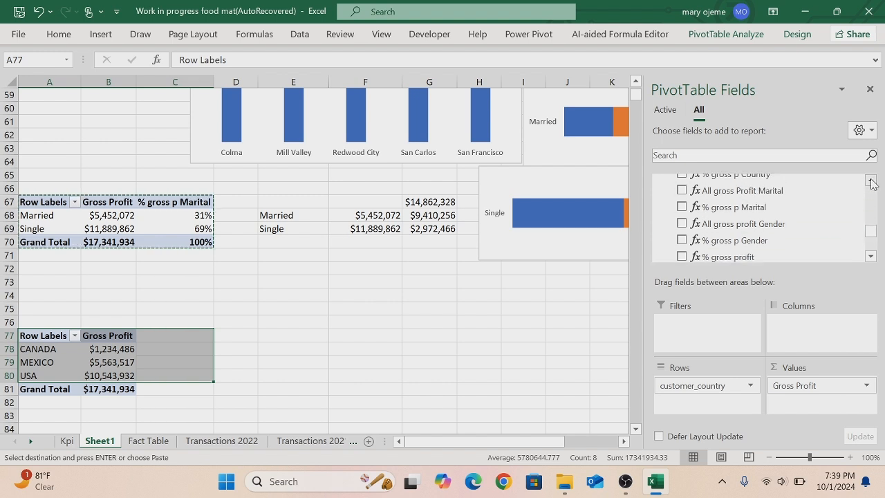
pyautogui.click(871, 181)
pyautogui.moveTo(744, 190); pyautogui.dragTo(810, 405)
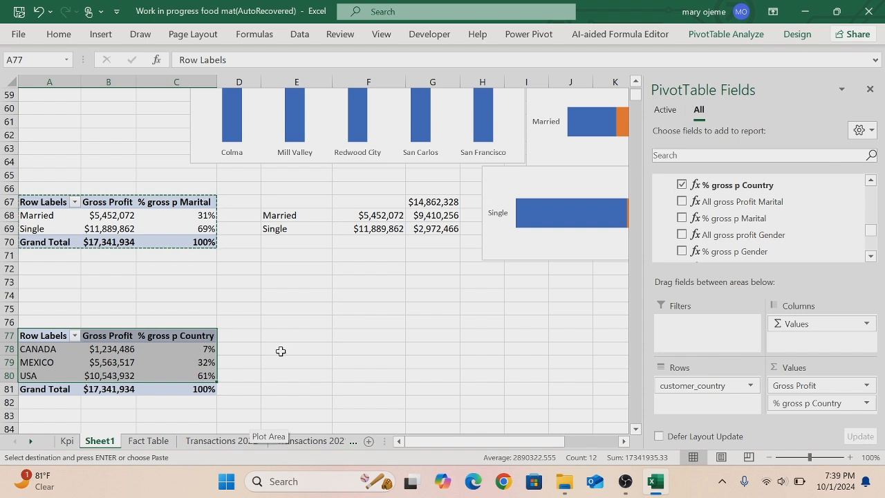
# Link E78 to the first country label with =A78 and fill the formula down to E80.
pyautogui.click(281, 351)
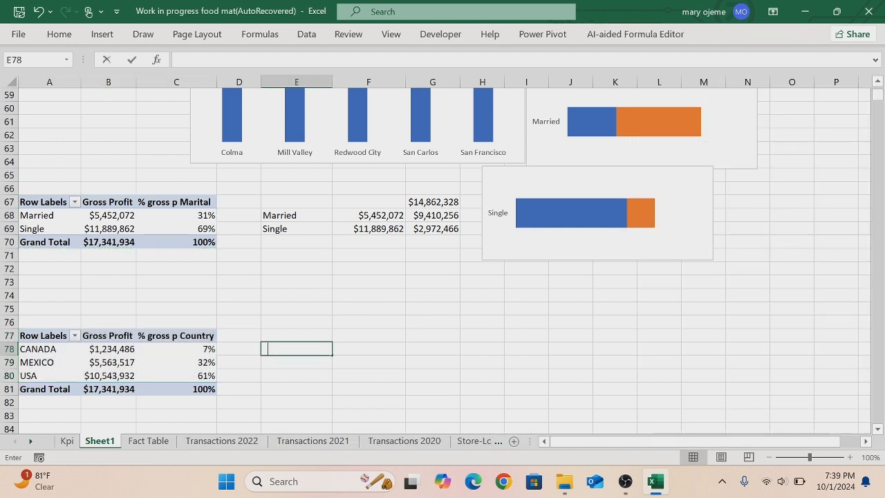
pyautogui.write('=a')
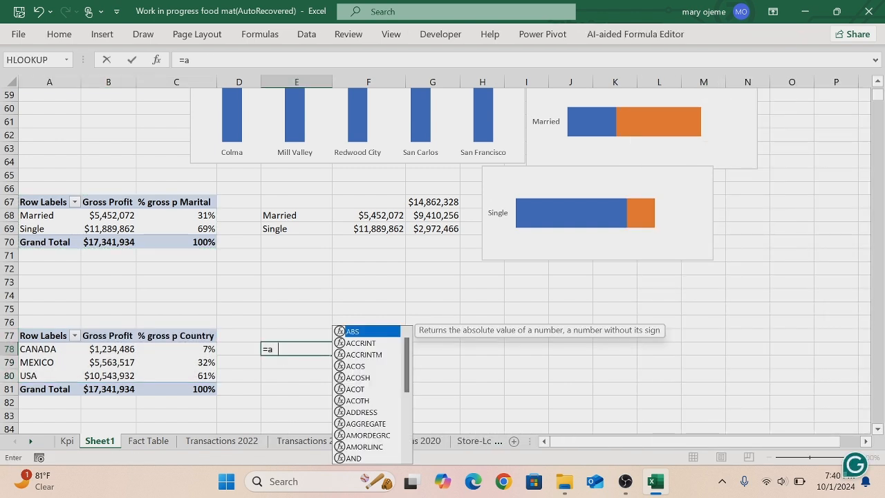
pyautogui.write('78')
pyautogui.press('Return')
pyautogui.click(291, 350)
pyautogui.moveTo(332, 355); pyautogui.dragTo(327, 379)
# Link F78 to the first country's gross profit with =B78 and fill the formula down to F80.
pyautogui.click(349, 348)
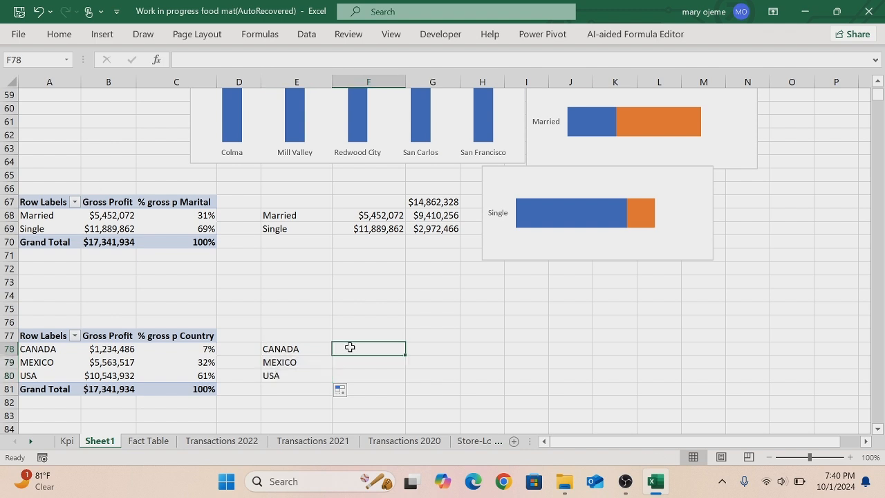
pyautogui.write('=')
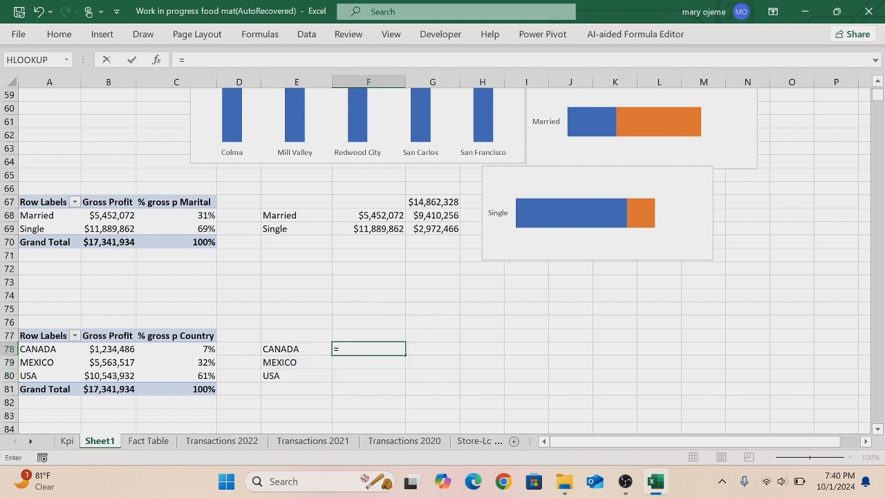
pyautogui.write('b78')
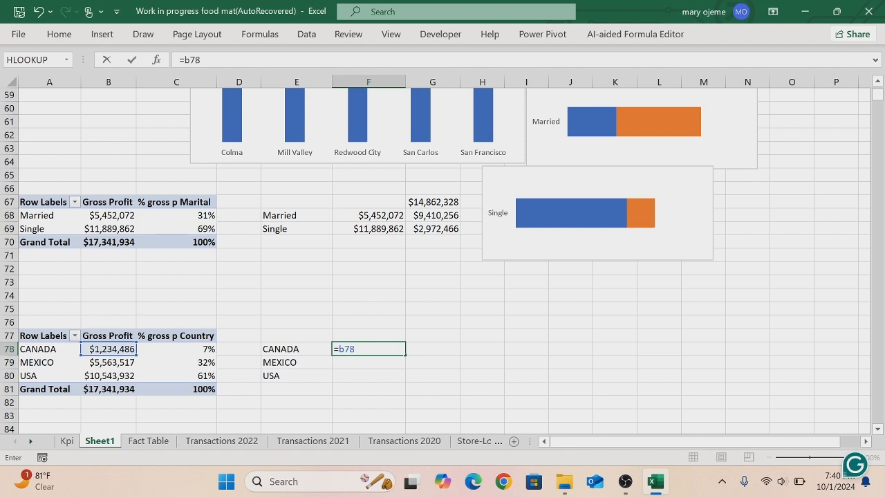
pyautogui.hotkey('ctrl', 'Return')
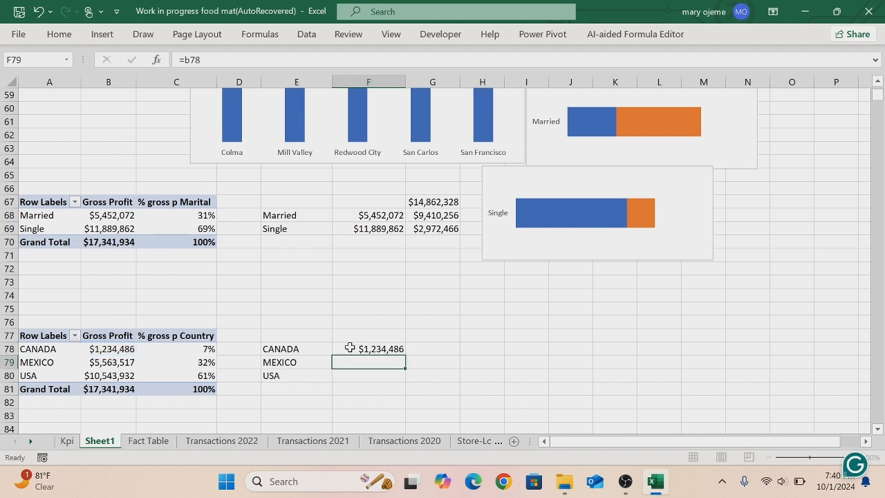
pyautogui.moveTo(406, 355); pyautogui.dragTo(403, 377)
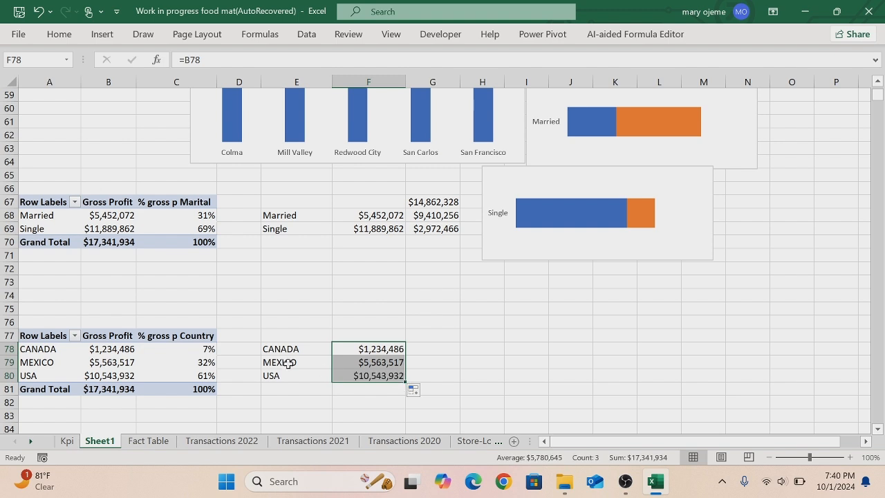
# Insert a Filled Map chart from the country gross profit data in E78:F80.
pyautogui.moveTo(273, 349); pyautogui.dragTo(371, 374)
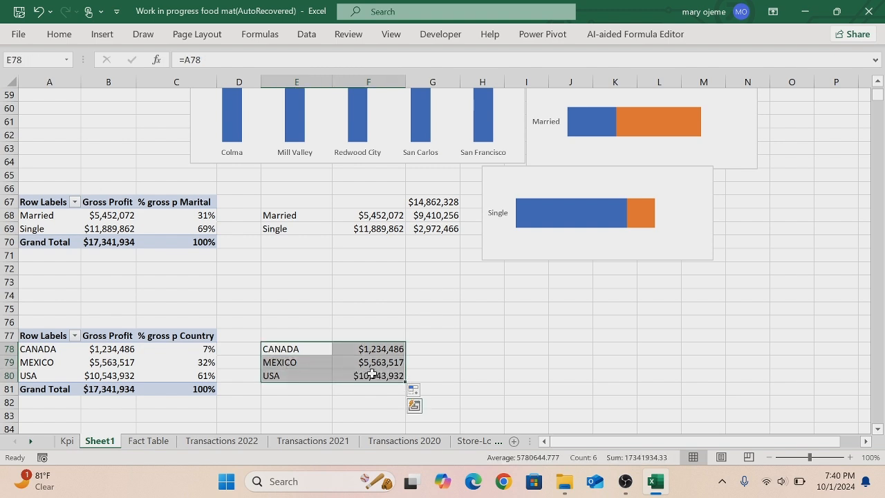
pyautogui.click(104, 38)
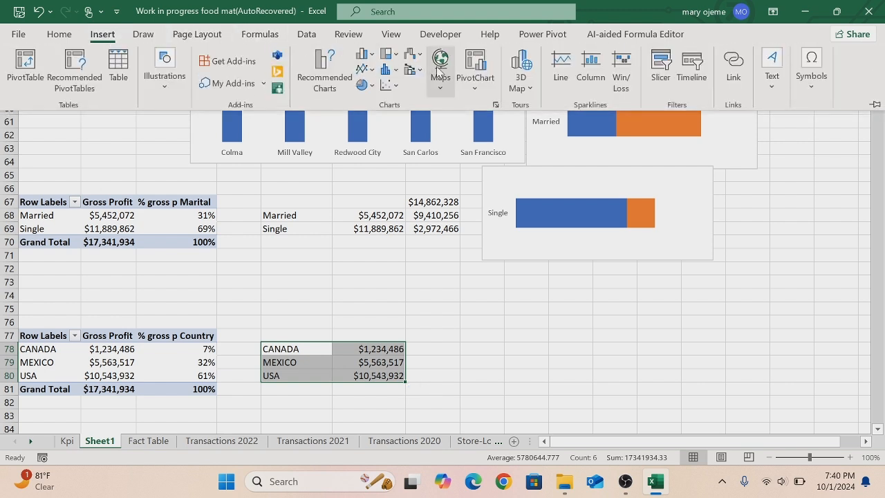
pyautogui.click(442, 90)
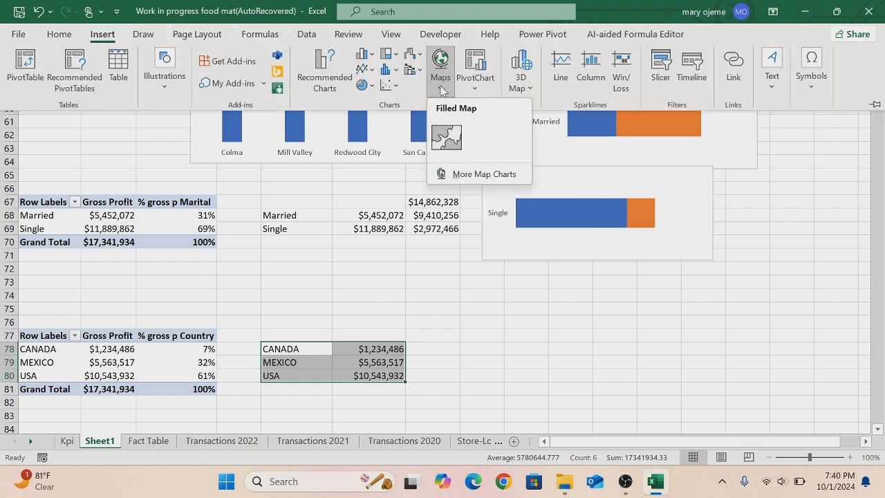
pyautogui.click(453, 134)
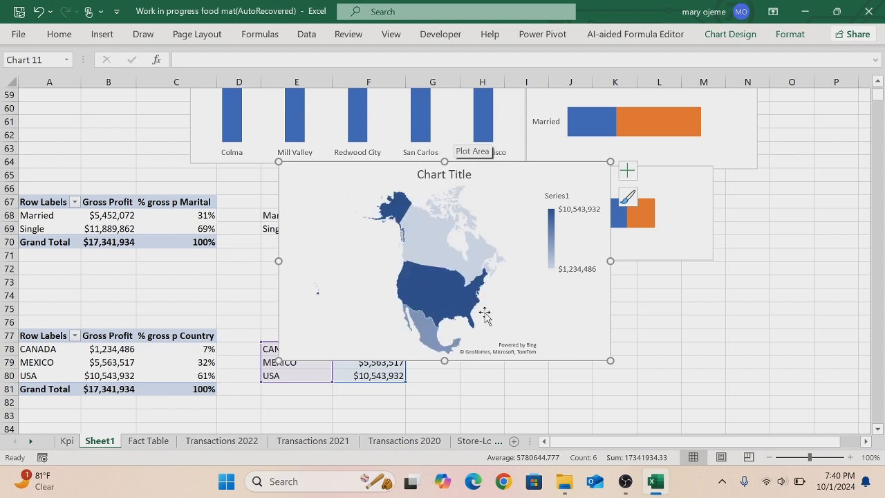
# Remove the map chart's title and legend and move it beside the country data, below the Single chart.
pyautogui.click(626, 172)
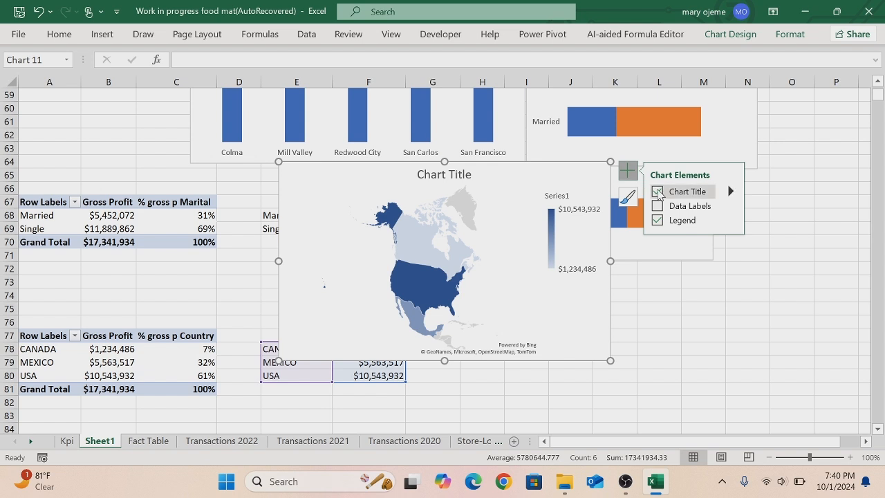
pyautogui.click(658, 193)
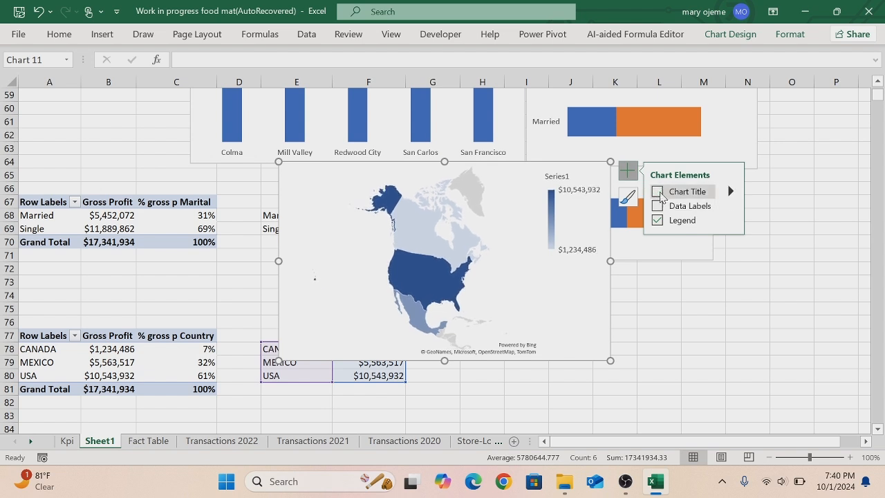
pyautogui.click(657, 220)
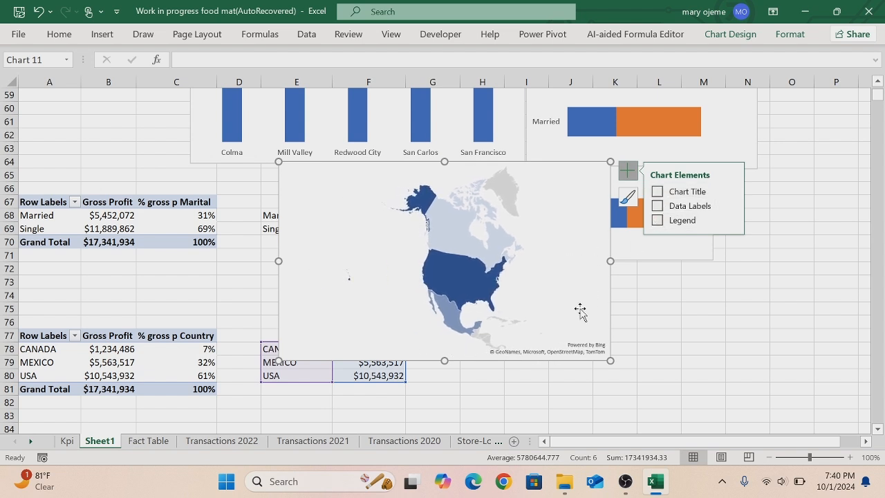
pyautogui.moveTo(501, 364)
pyautogui.mouseDown()
pyautogui.moveTo(598, 387)
pyautogui.moveTo(615, 424)
pyautogui.moveTo(636, 409)
pyautogui.mouseUp()
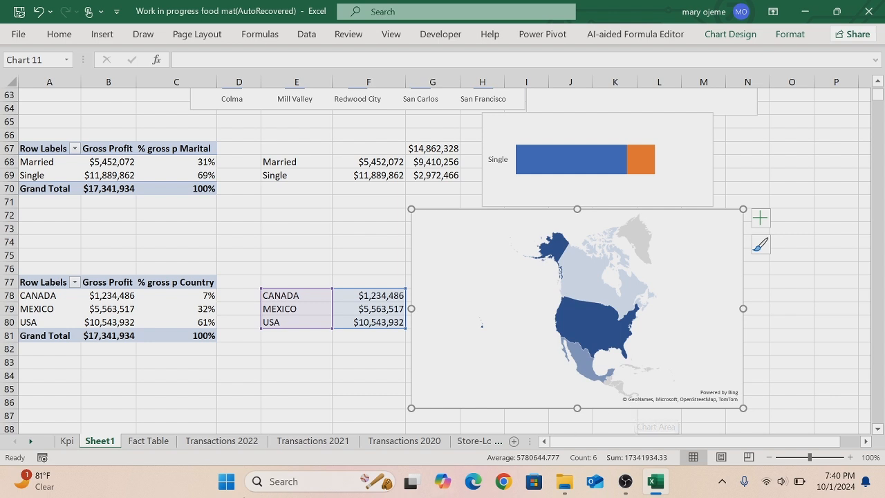
# Rename the worksheet Sheet1 as Analysis.
pyautogui.doubleClick(114, 445)
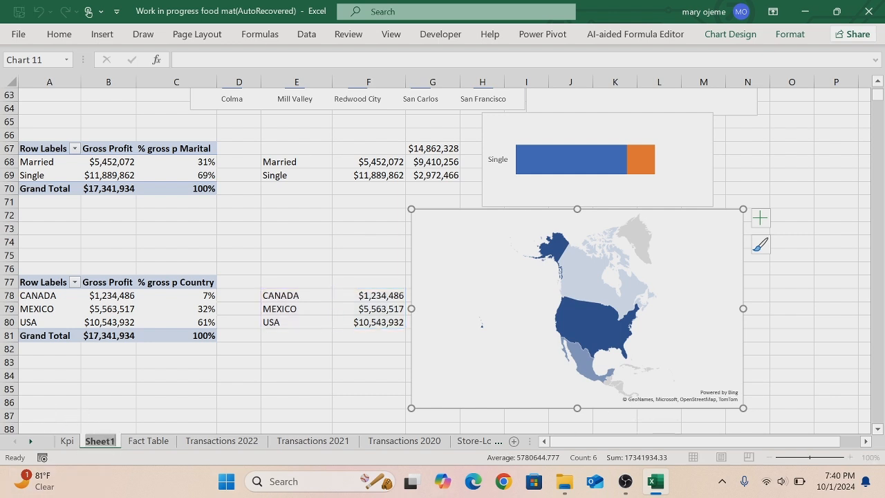
pyautogui.press('BackSpace')
pyautogui.write('A')
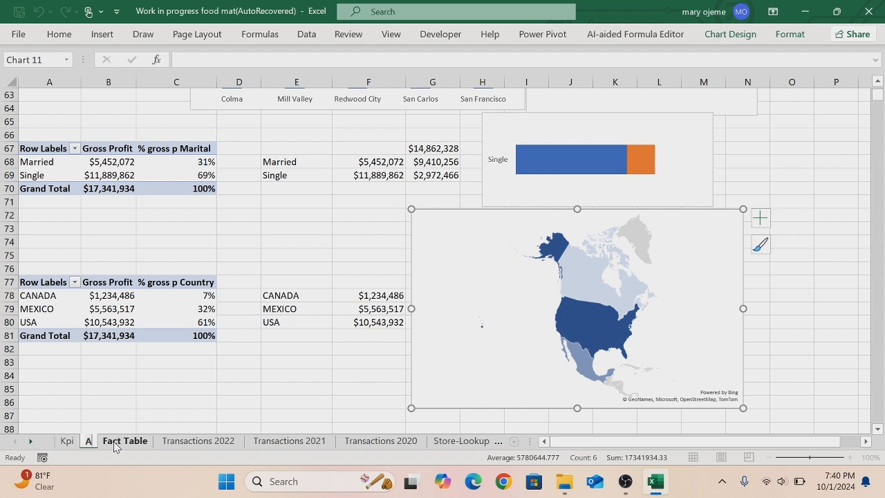
pyautogui.write('nalysi')
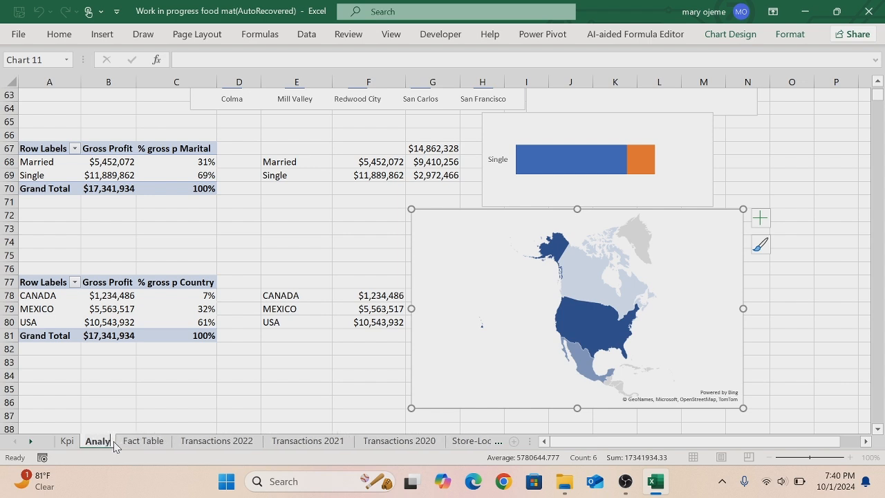
pyautogui.write('s')
pyautogui.press('Return')
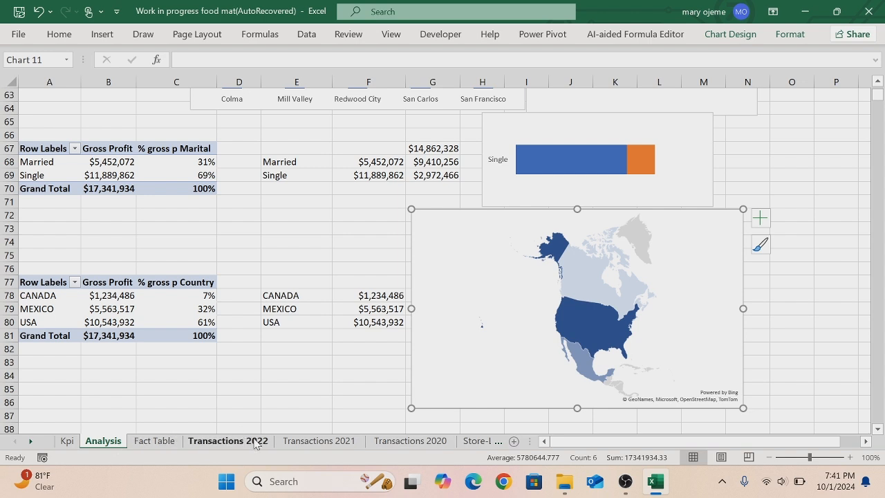
# Shift the map chart slightly farther from the country data and the Single chart.
pyautogui.moveTo(433, 408); pyautogui.dragTo(445, 425)
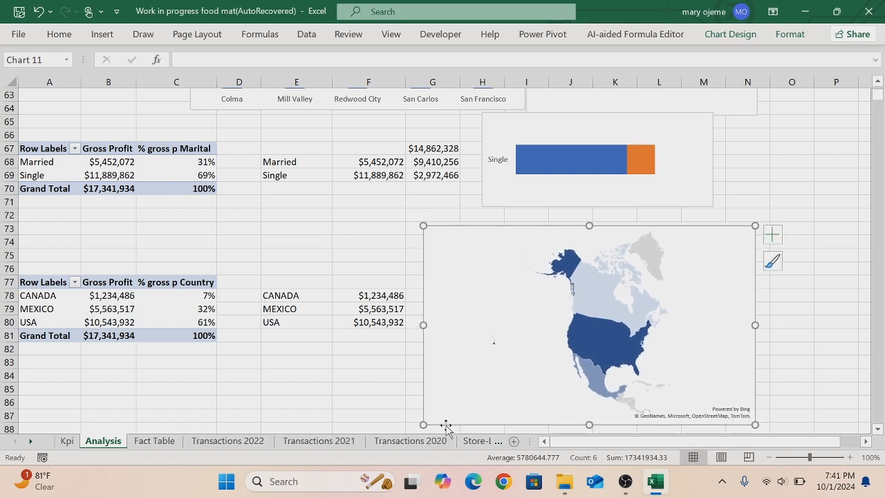